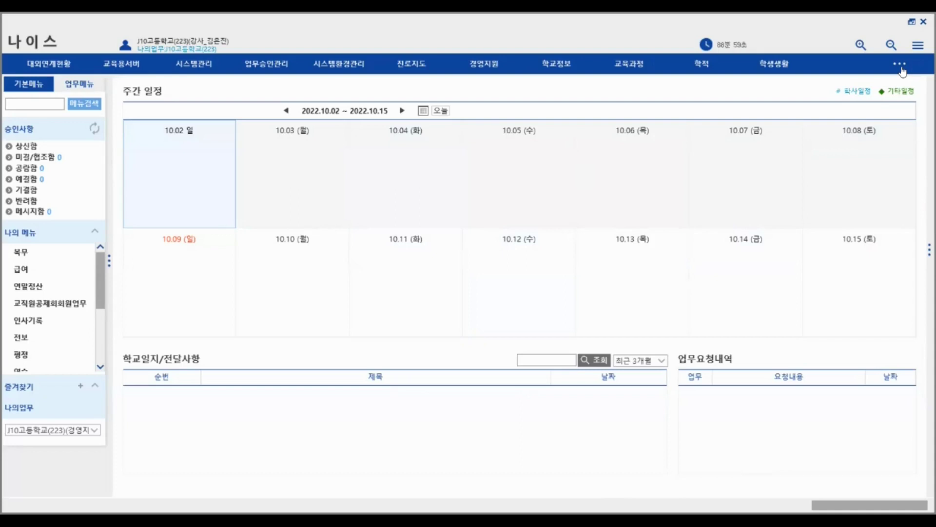
# - Bring up the 성적 work menu and expand the 지필/수행선행작업 group in the left menu
pyautogui.click(79, 84)
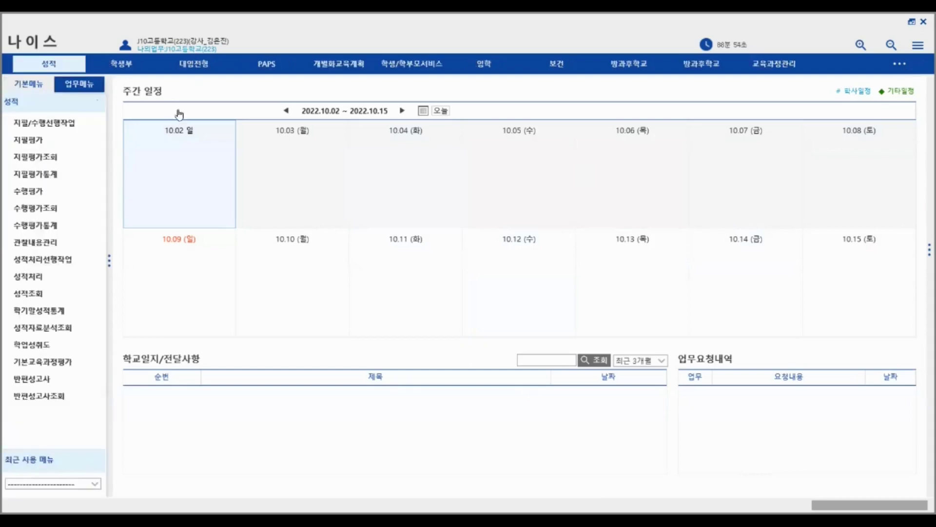
pyautogui.click(56, 124)
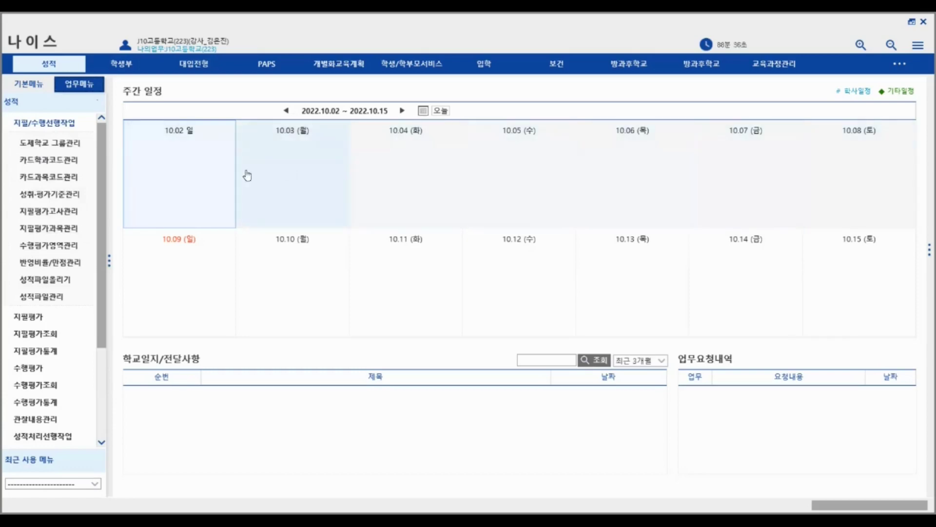
pyautogui.click(56, 124)
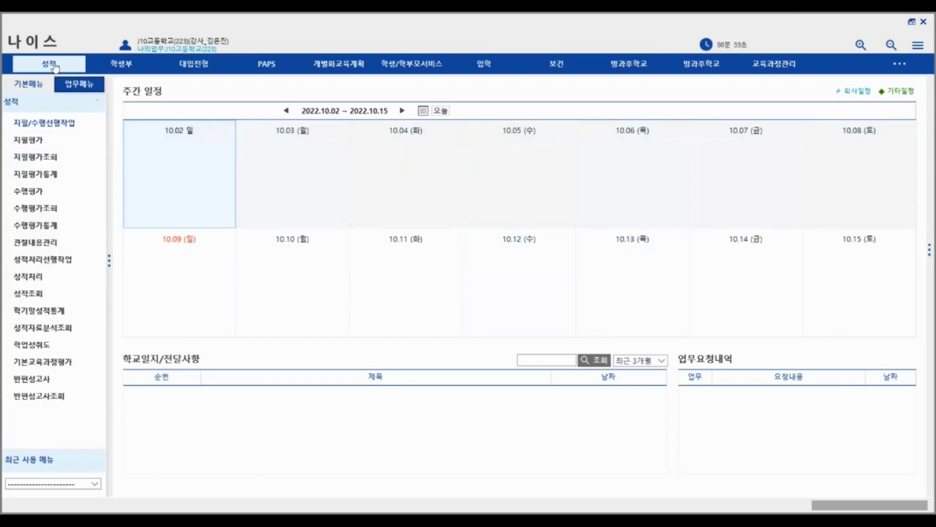
pyautogui.click(52, 125)
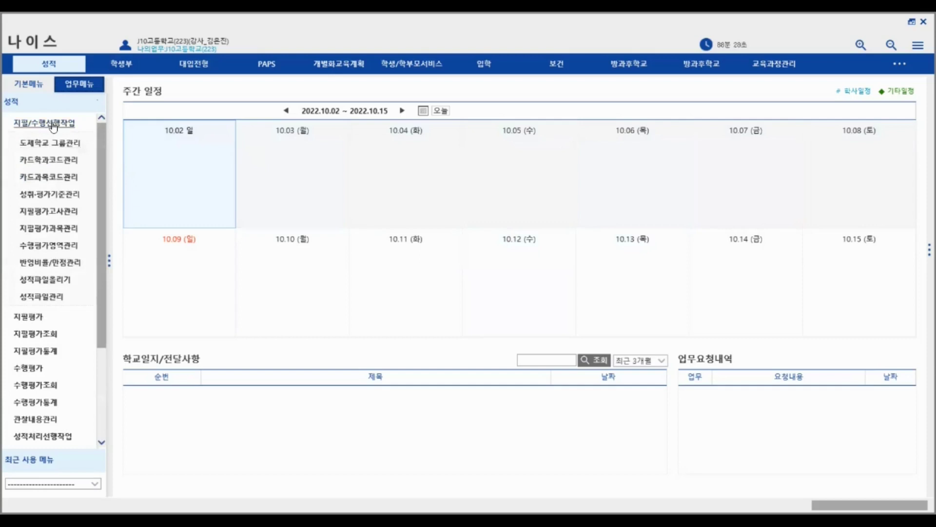
# - Look up groups on 도제학교 그룹관리 and start registering a group for 국어
pyautogui.click(54, 144)
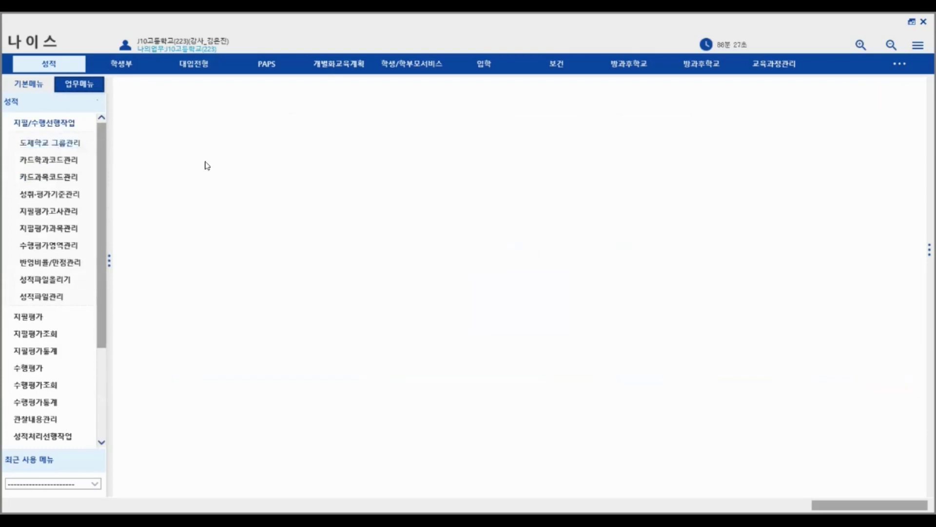
pyautogui.click(807, 127)
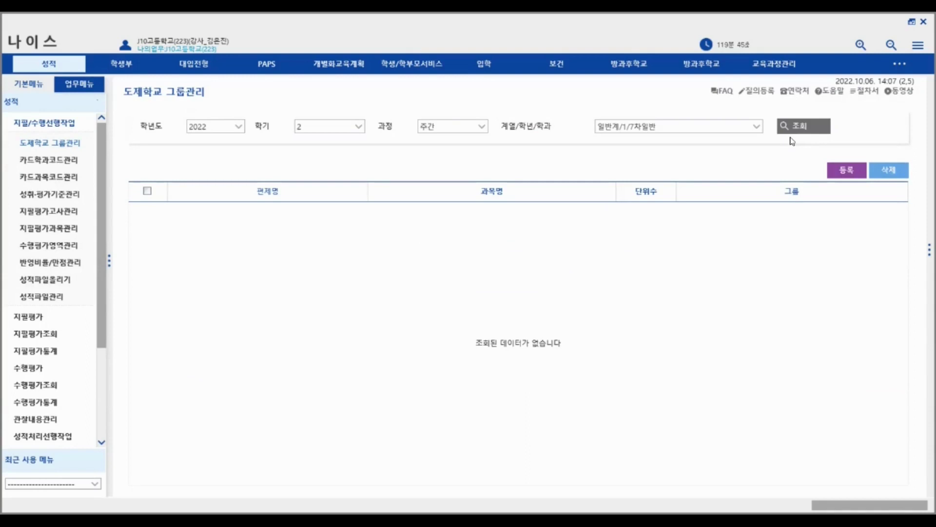
pyautogui.click(834, 173)
pyautogui.click(373, 190)
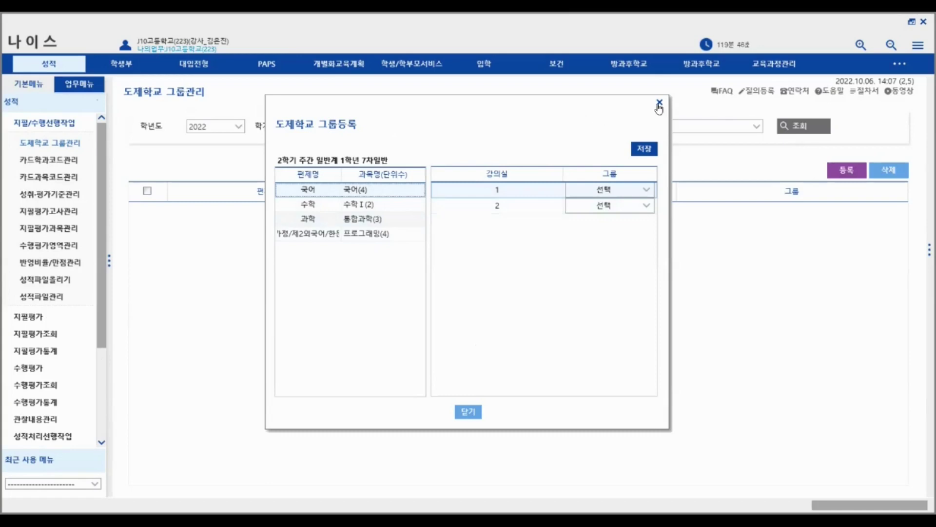
# - Set 국어 classroom 1's group to 도제, then close the registration window without registering
pyautogui.click(647, 191)
pyautogui.click(647, 195)
pyautogui.click(605, 217)
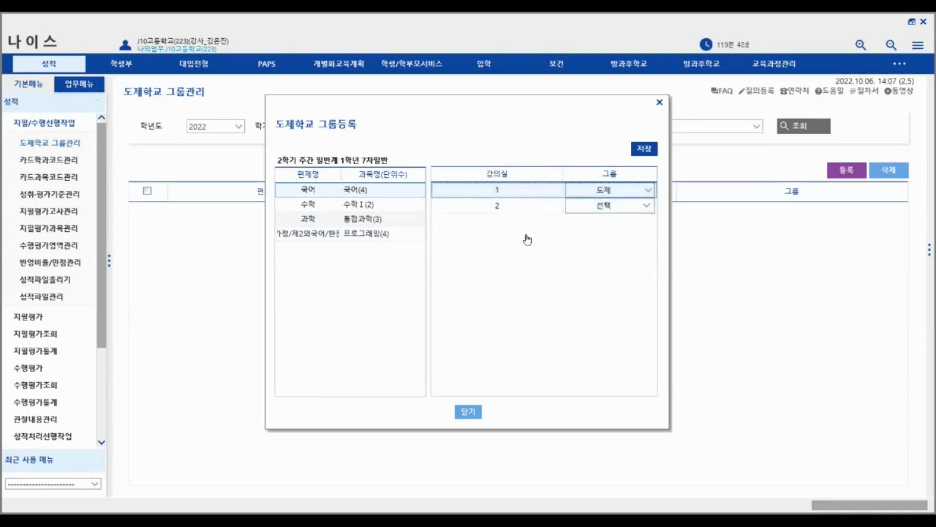
pyautogui.click(473, 414)
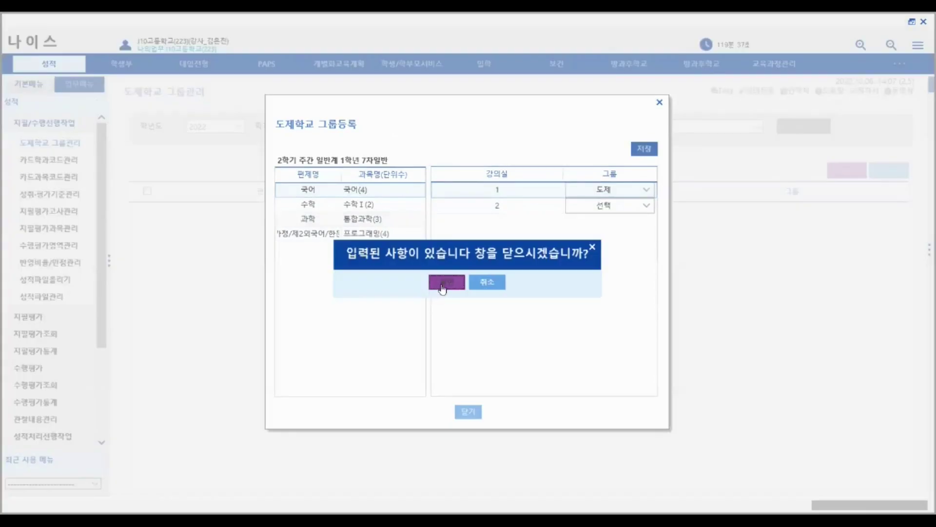
pyautogui.click(442, 289)
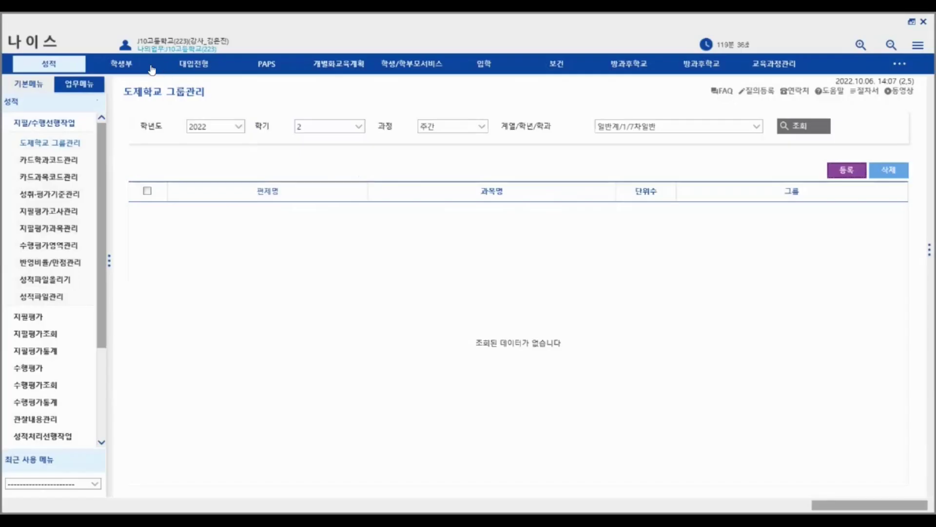
# - Look up card department codes: 1 일반계 7차일반 and 2 공업계 기계과
pyautogui.click(68, 165)
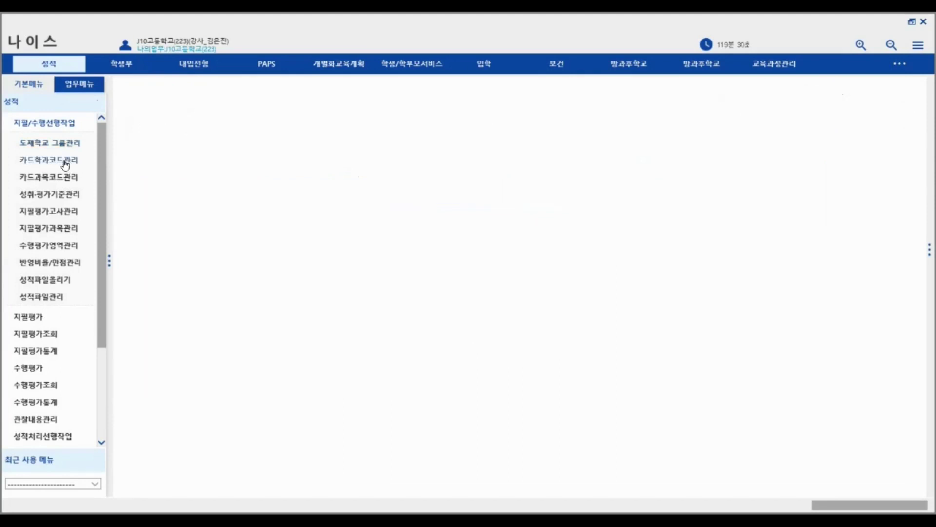
pyautogui.click(424, 129)
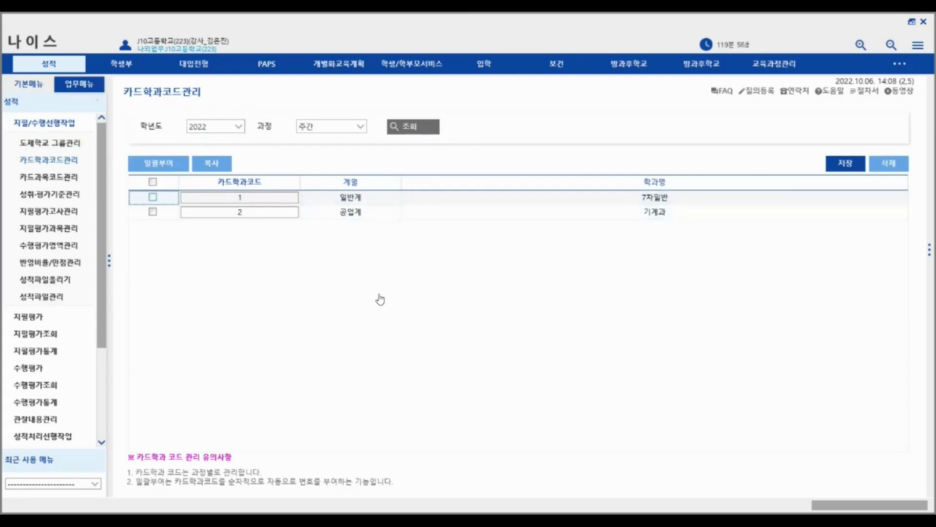
# - Bulk-assign and save card codes 01–08 to all eight grade-1 subjects, 국어 through 배출가스장치 정비 검사
pyautogui.click(57, 177)
pyautogui.click(630, 129)
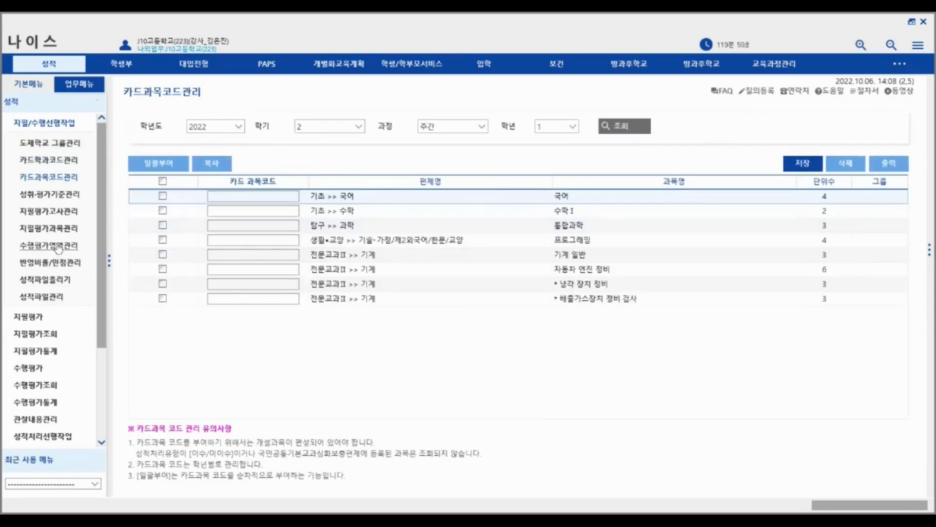
pyautogui.click(162, 180)
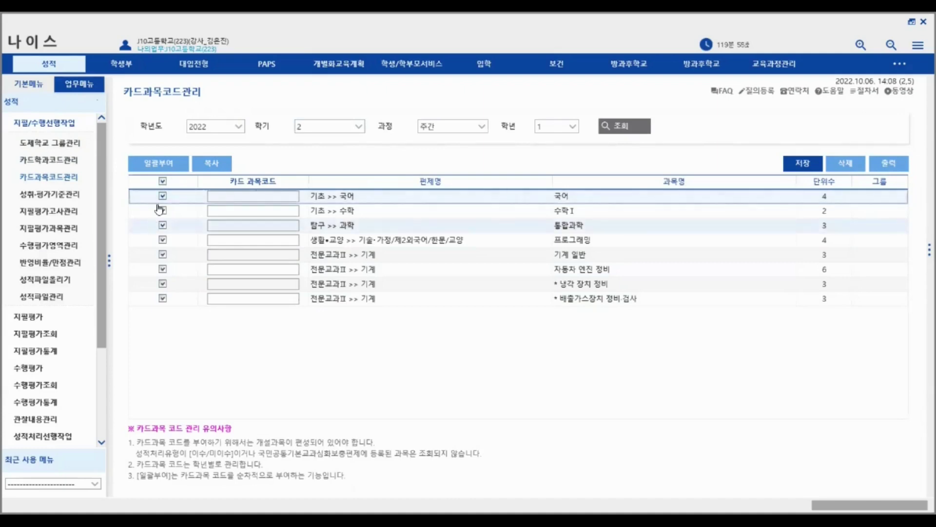
pyautogui.click(159, 163)
pyautogui.click(162, 181)
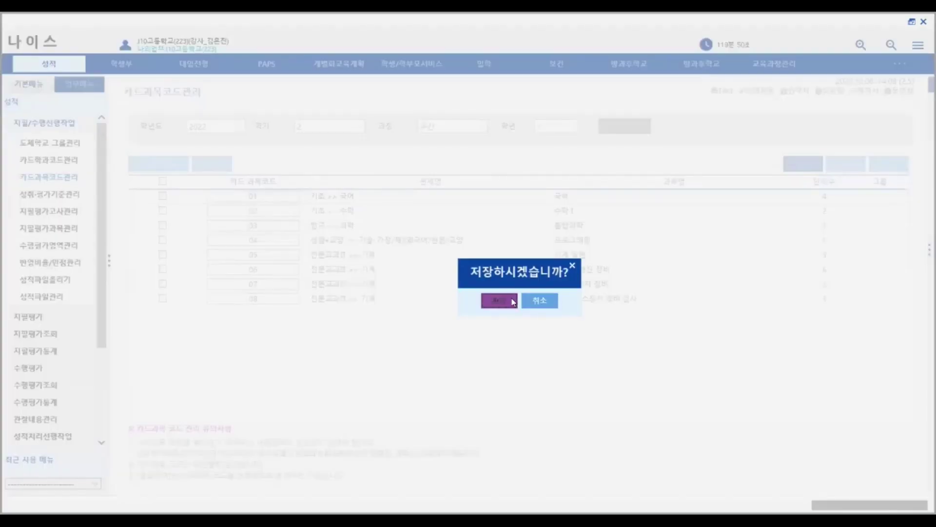
pyautogui.click(518, 302)
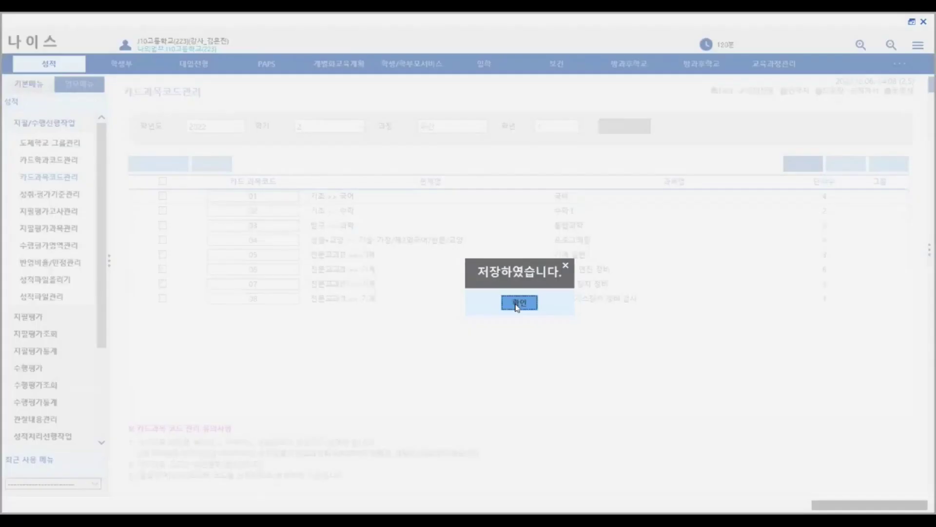
pyautogui.click(518, 304)
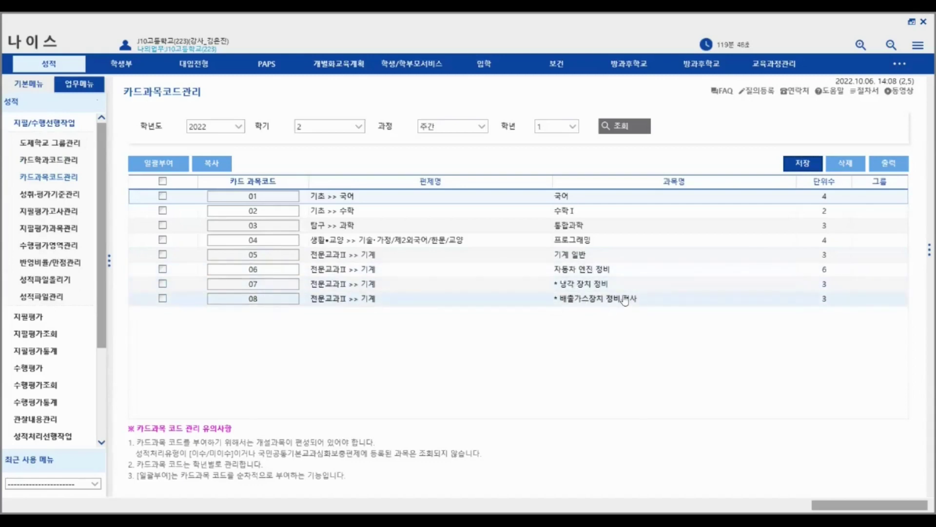
pyautogui.doubleClick(254, 285)
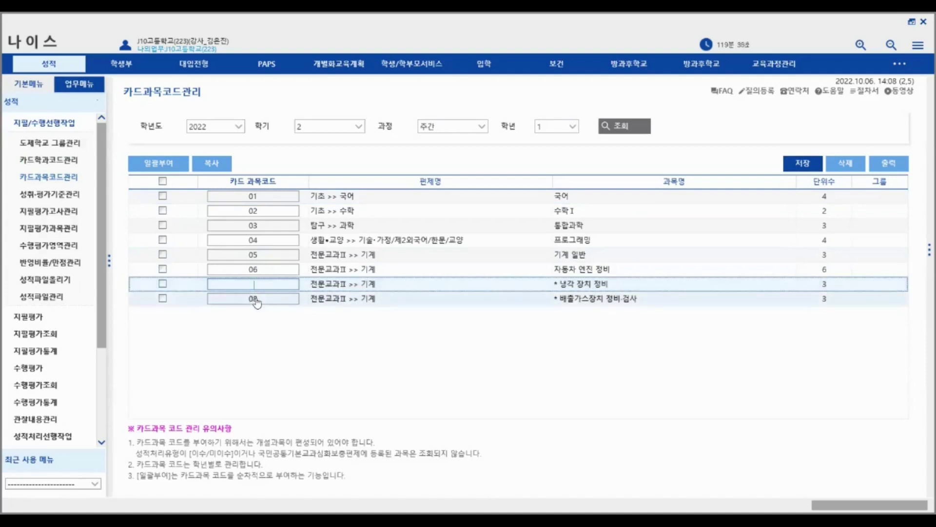
pyautogui.write('07')
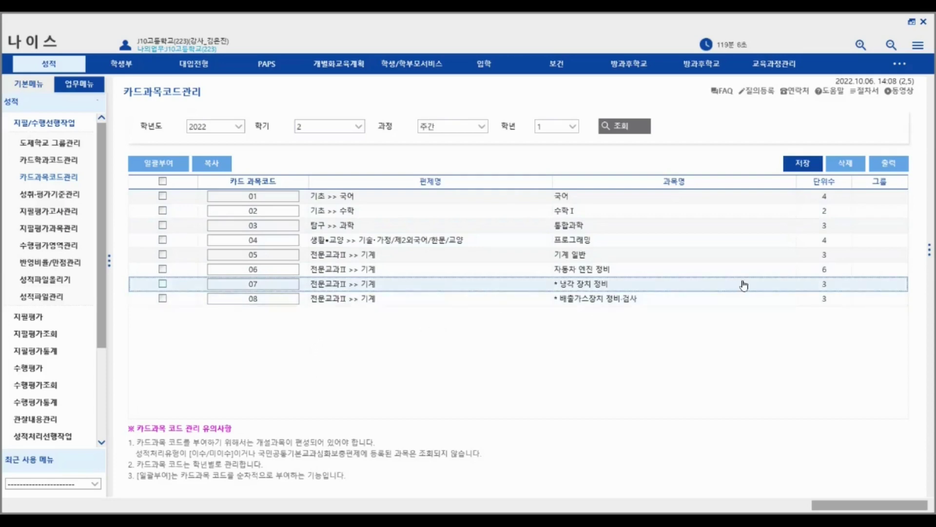
pyautogui.doubleClick(267, 286)
pyautogui.doubleClick(257, 300)
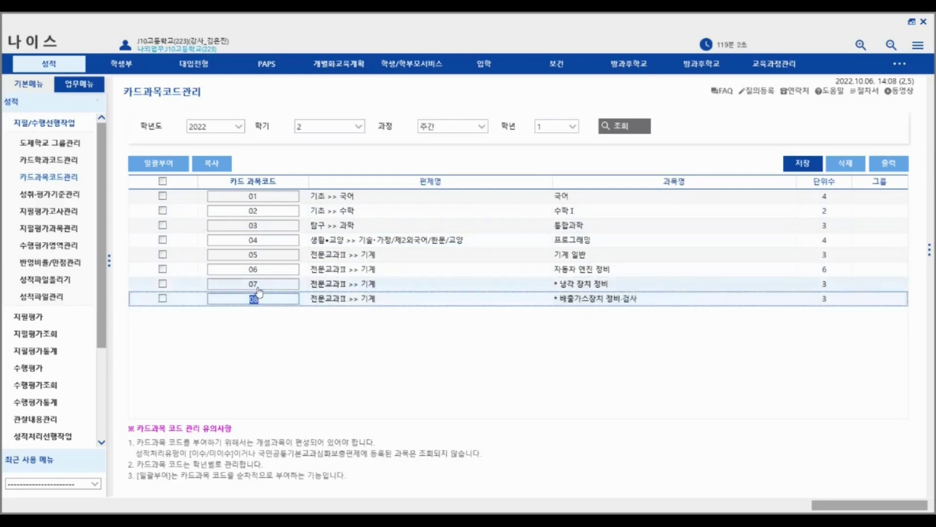
pyautogui.click(299, 355)
# - Look up achievement standards for 공업계/1/기계과 자동차 엔진 정비(6), finding none registered
pyautogui.click(50, 195)
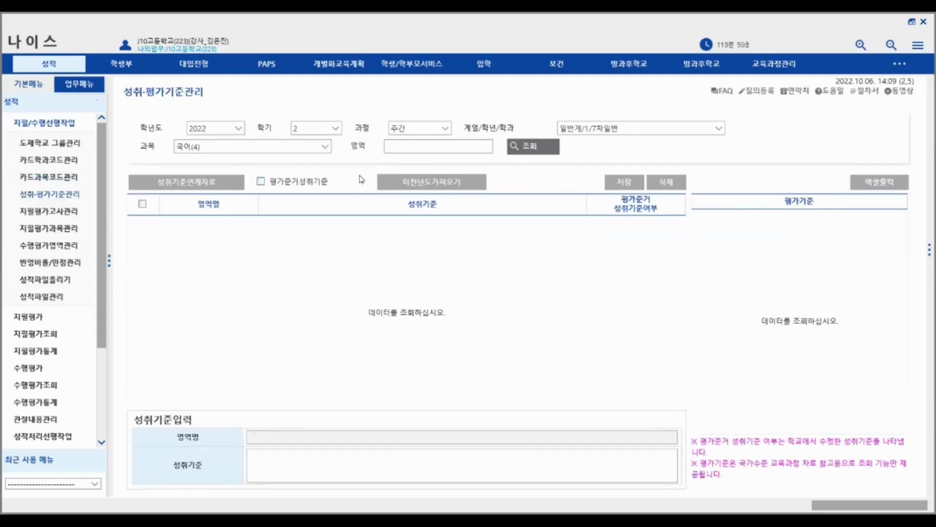
pyautogui.click(524, 153)
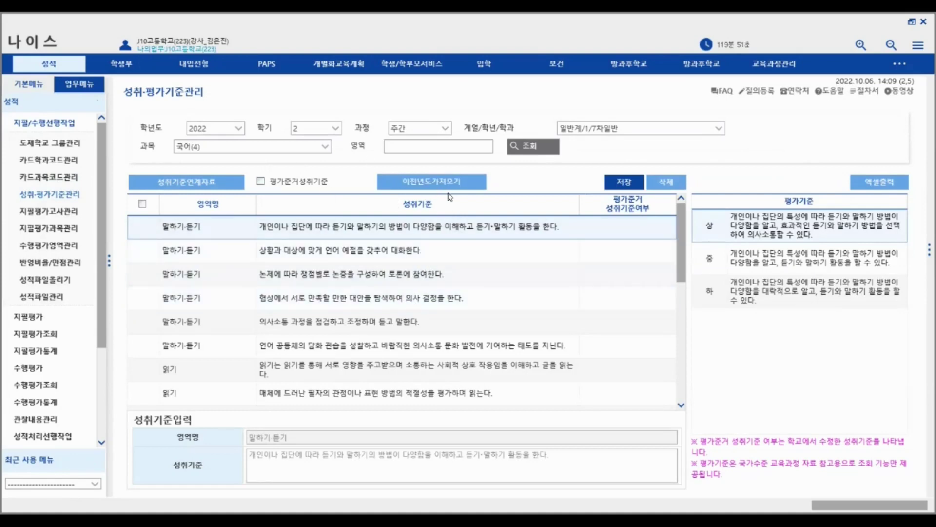
pyautogui.click(632, 129)
pyautogui.click(609, 155)
pyautogui.click(323, 148)
pyautogui.click(326, 197)
pyautogui.click(534, 156)
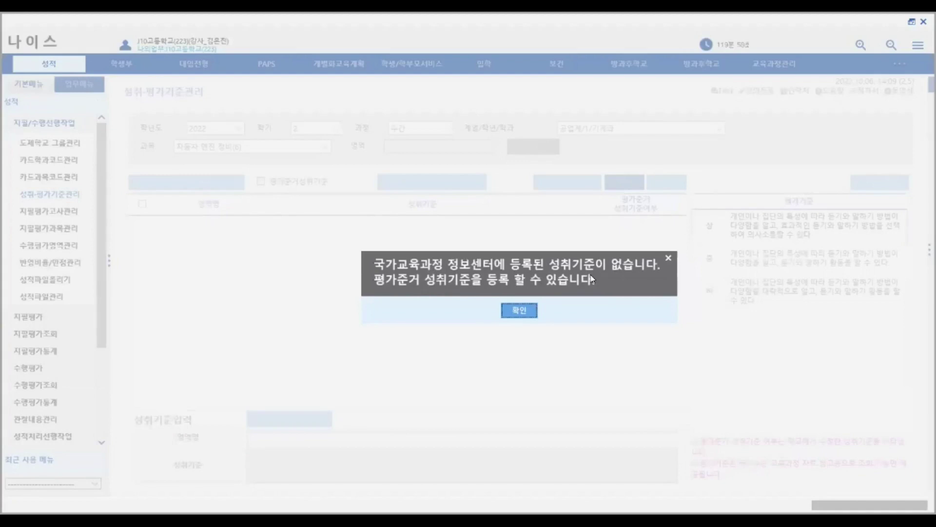
pyautogui.click(516, 309)
# - Add an evaluation-standard row and remove a stray letter from its 영역명 field
pyautogui.click(290, 421)
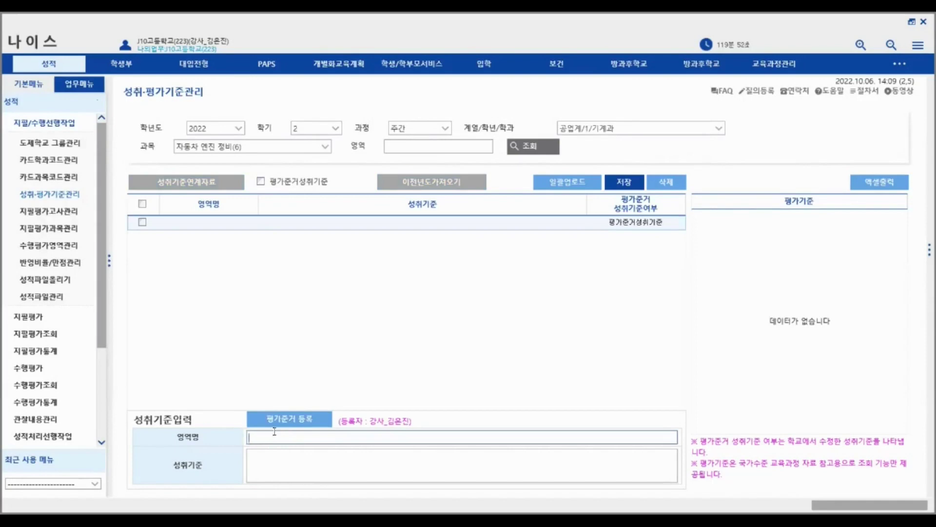
pyautogui.click(262, 454)
pyautogui.click(259, 442)
pyautogui.press('BackSpace')
pyautogui.click(561, 188)
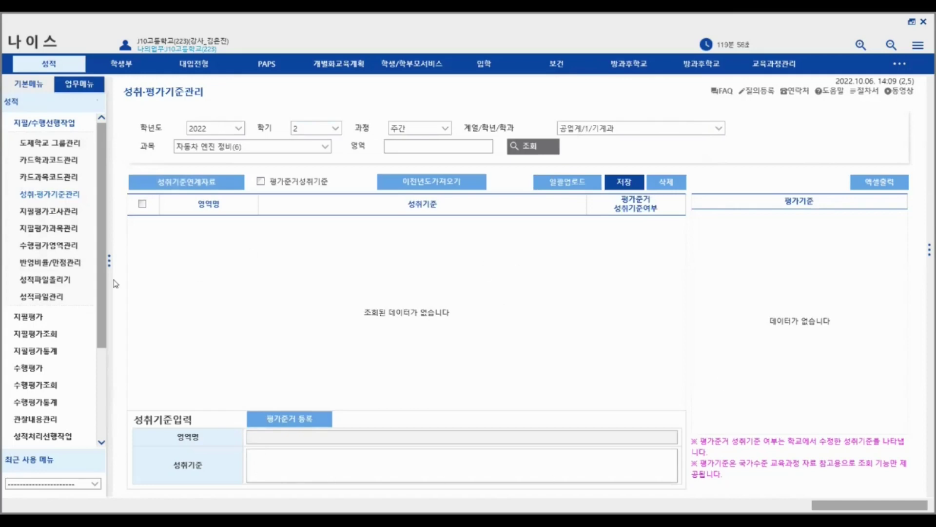
pyautogui.click(51, 245)
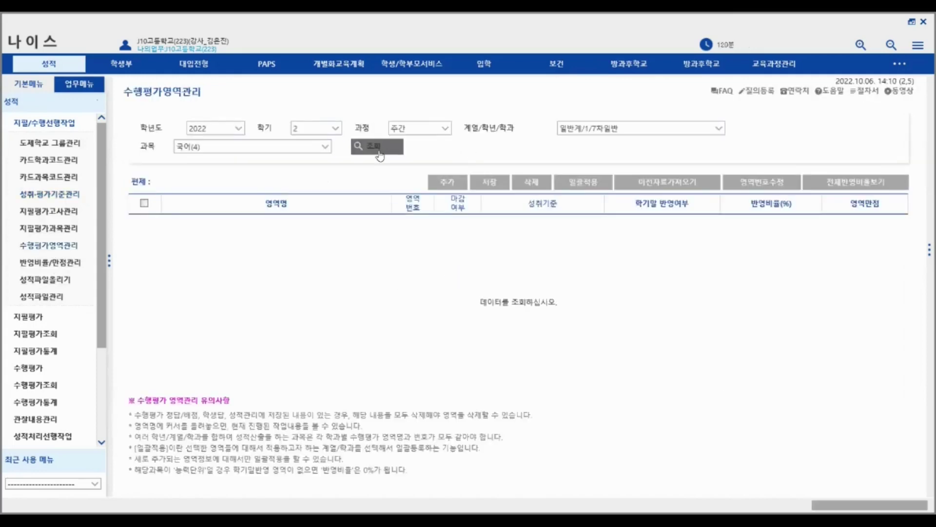
# - Load the 국어(4) performance areas: 읽기 and 쓰기, each weighted 25.00%
pyautogui.click(379, 149)
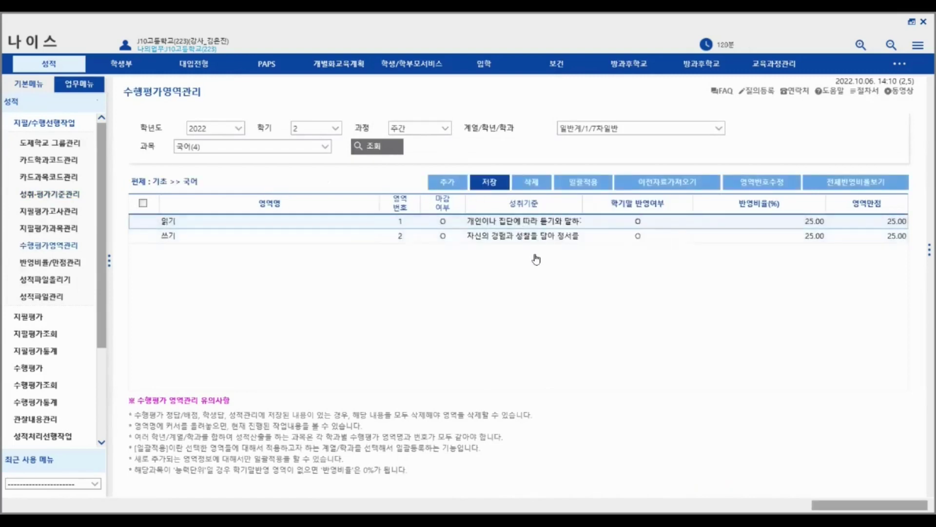
pyautogui.click(28, 316)
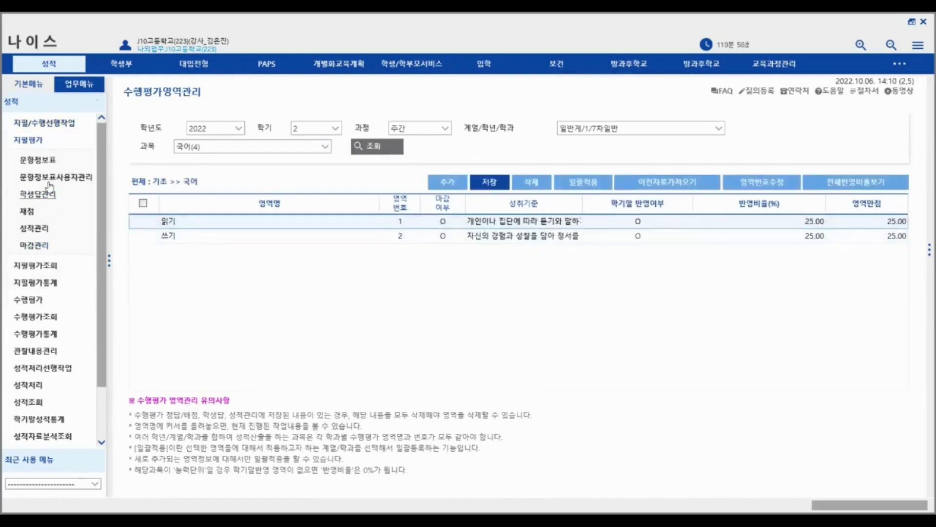
pyautogui.click(51, 163)
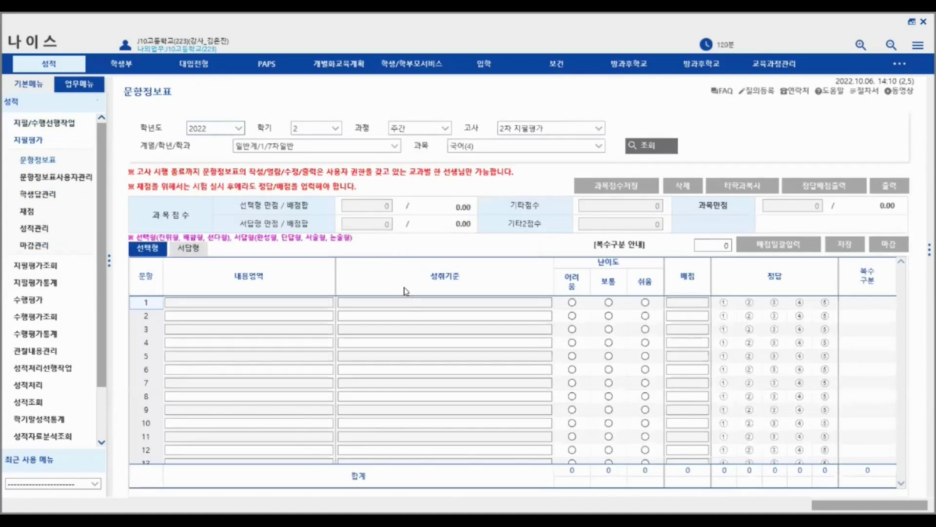
pyautogui.click(44, 123)
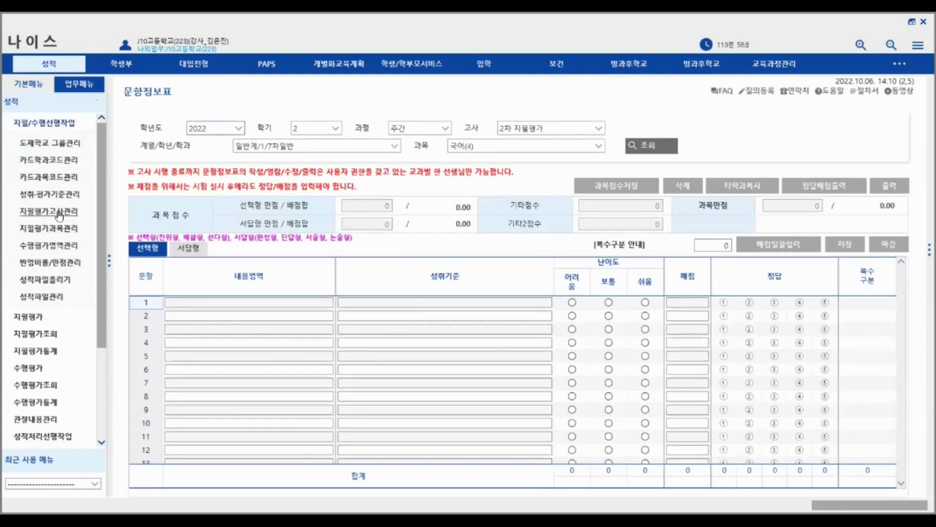
pyautogui.click(49, 193)
pyautogui.click(47, 245)
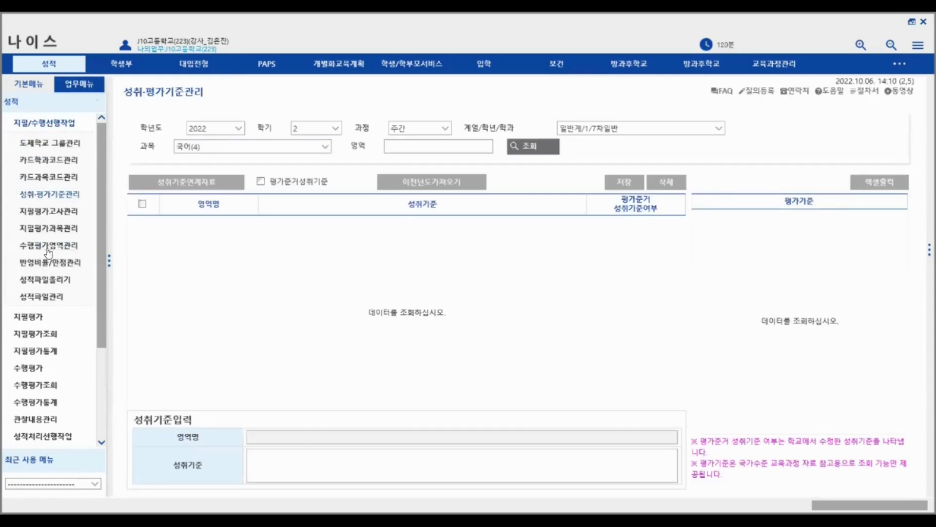
pyautogui.click(376, 146)
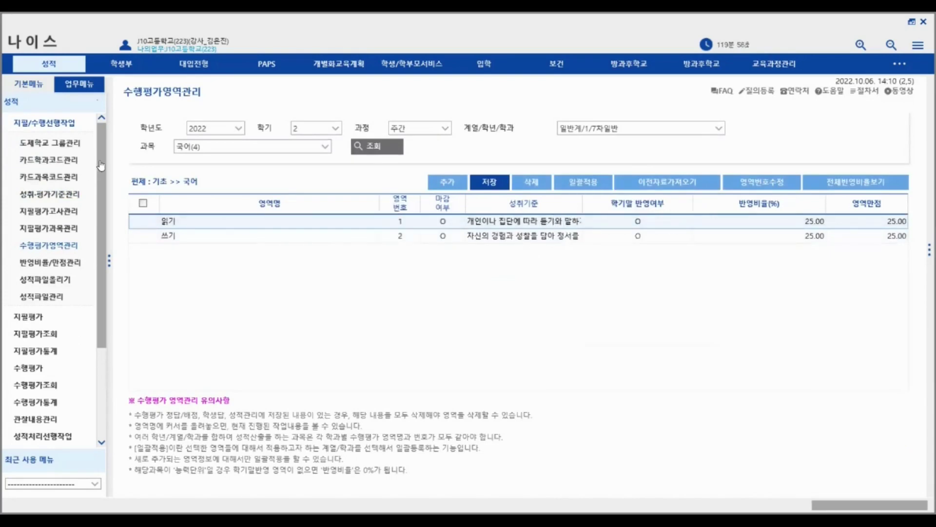
# - Browse the grade lookup and analysis menu groups, then return to 성취·평가기준관리
pyautogui.moveTo(103, 164); pyautogui.dragTo(101, 206)
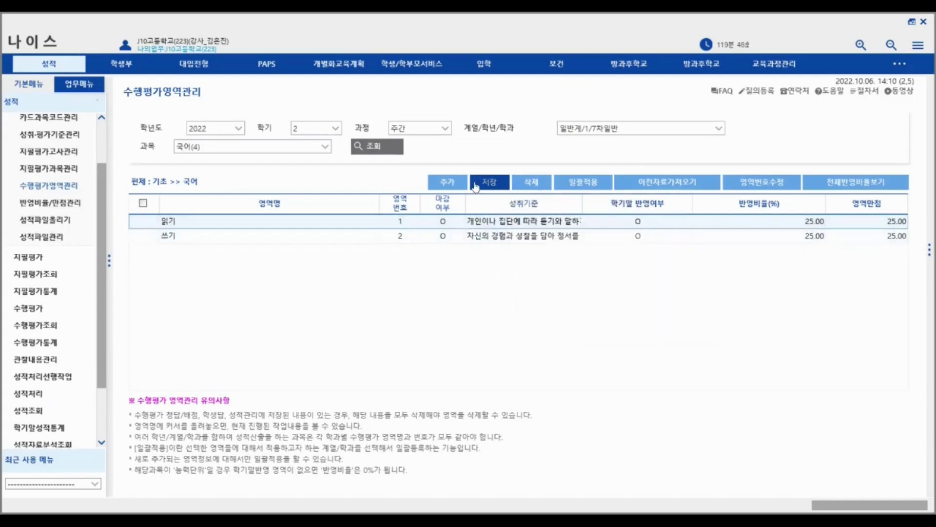
pyautogui.scroll(-2, 104, 238)
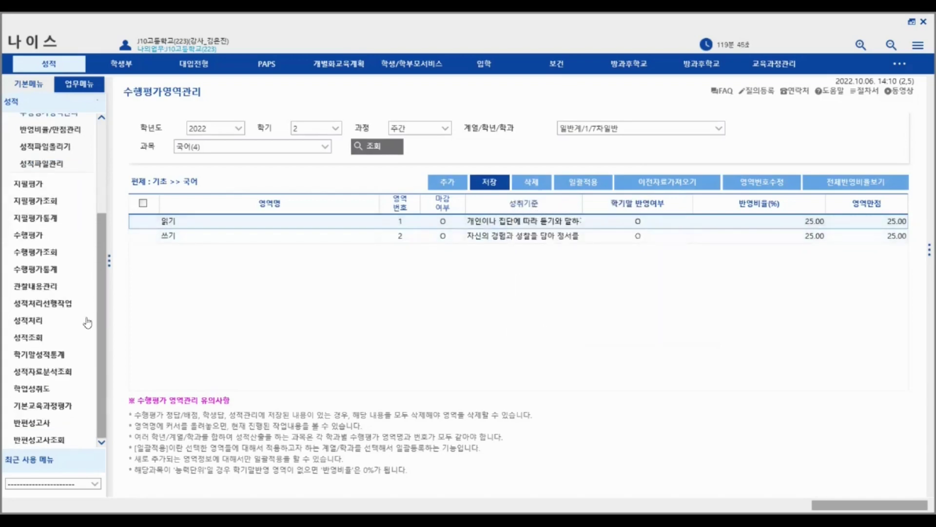
pyautogui.click(29, 343)
pyautogui.click(43, 167)
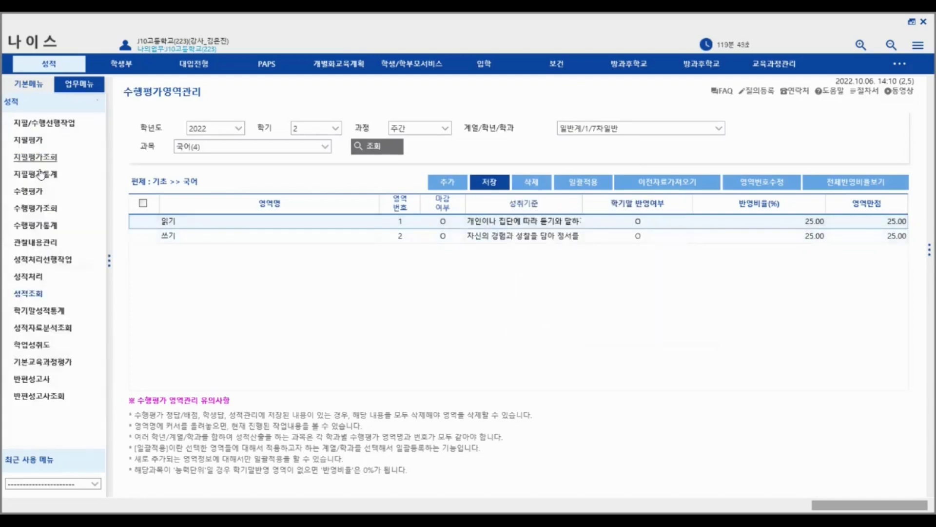
pyautogui.click(55, 332)
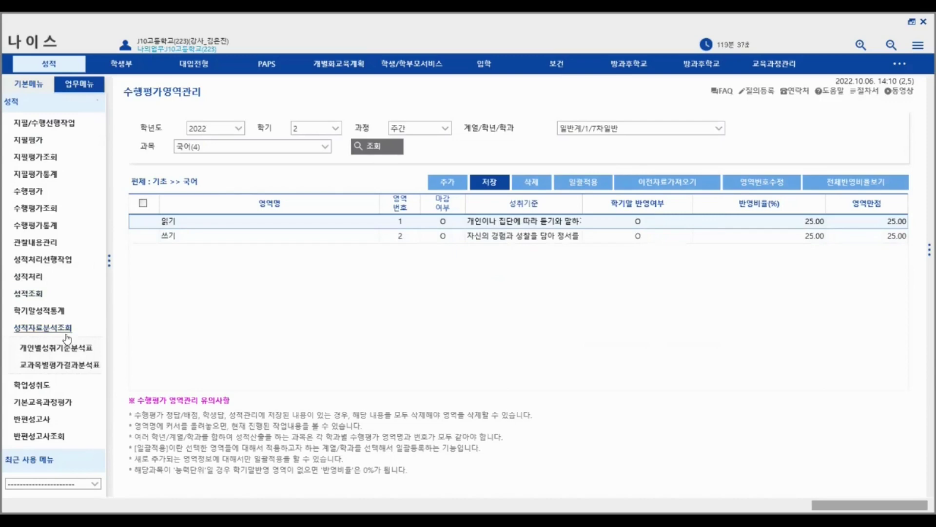
pyautogui.click(47, 327)
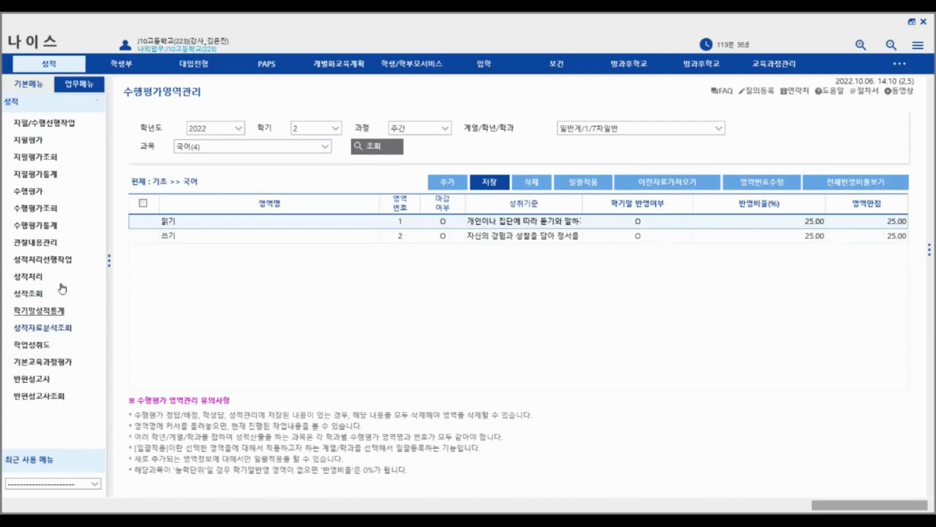
pyautogui.click(47, 124)
pyautogui.click(56, 194)
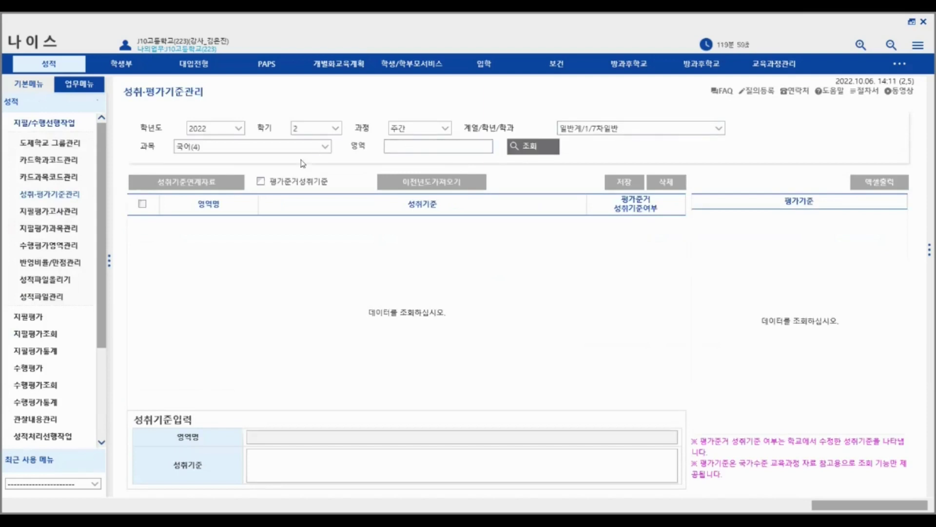
# - Query 공업계/1/기계과 자동차 엔진 정비(6) standards again, confirming none are registered
pyautogui.click(604, 129)
pyautogui.click(602, 153)
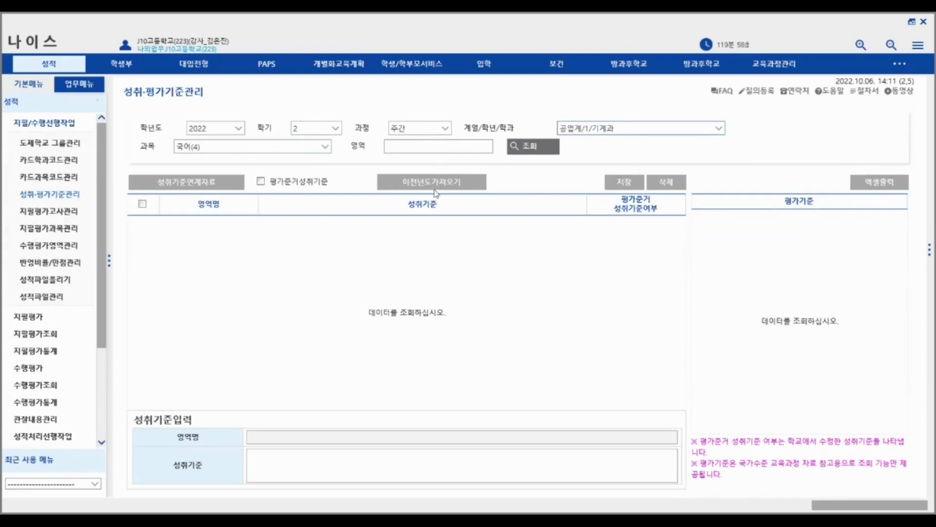
pyautogui.click(636, 130)
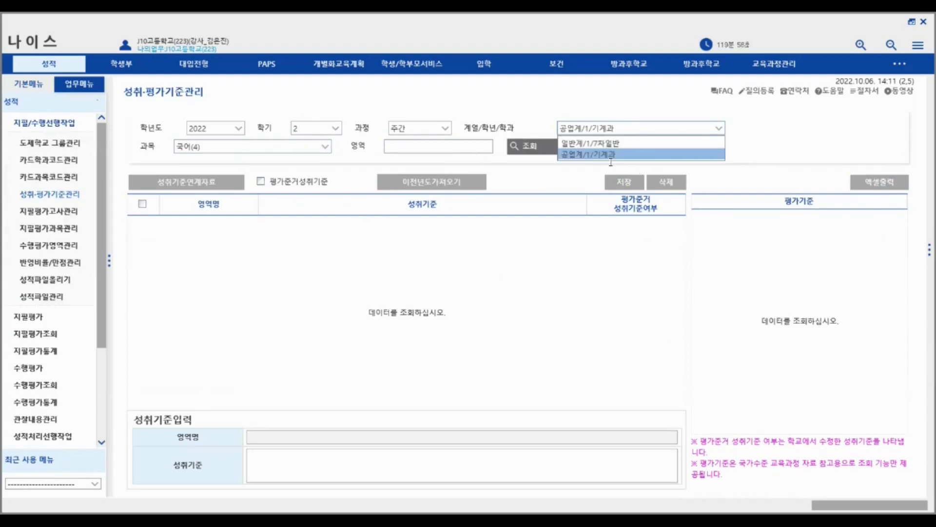
pyautogui.click(540, 149)
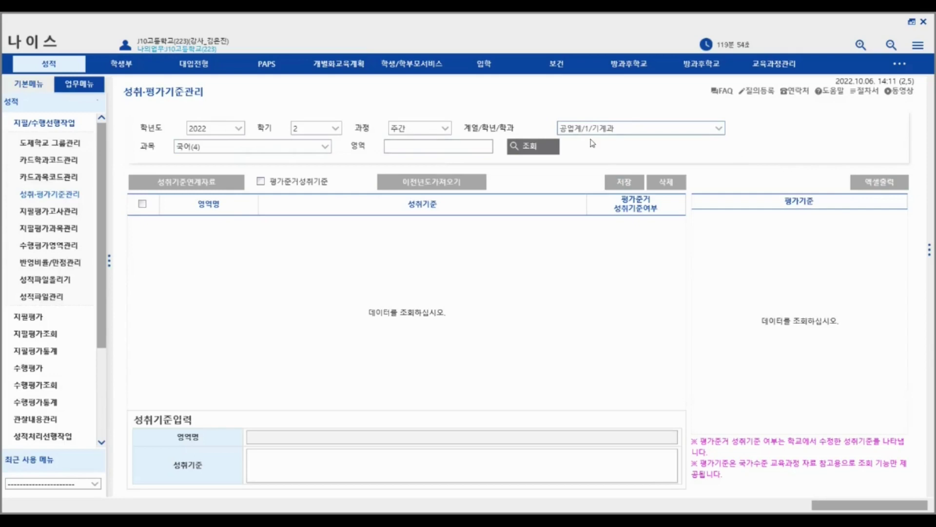
pyautogui.click(324, 146)
pyautogui.click(273, 204)
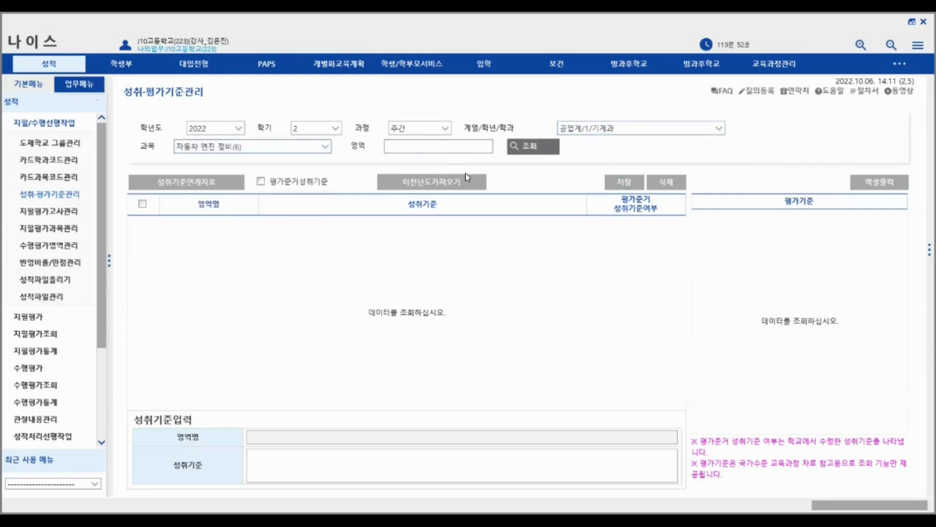
pyautogui.click(546, 149)
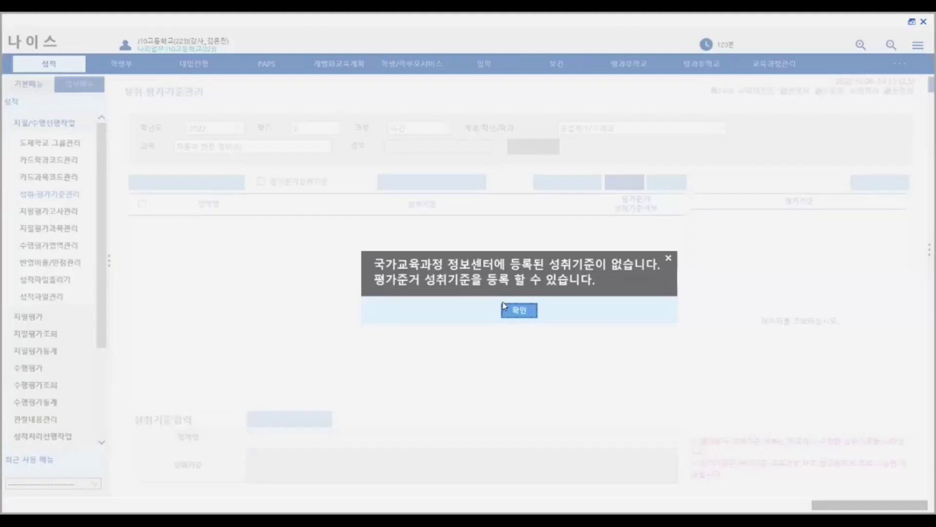
pyautogui.click(519, 319)
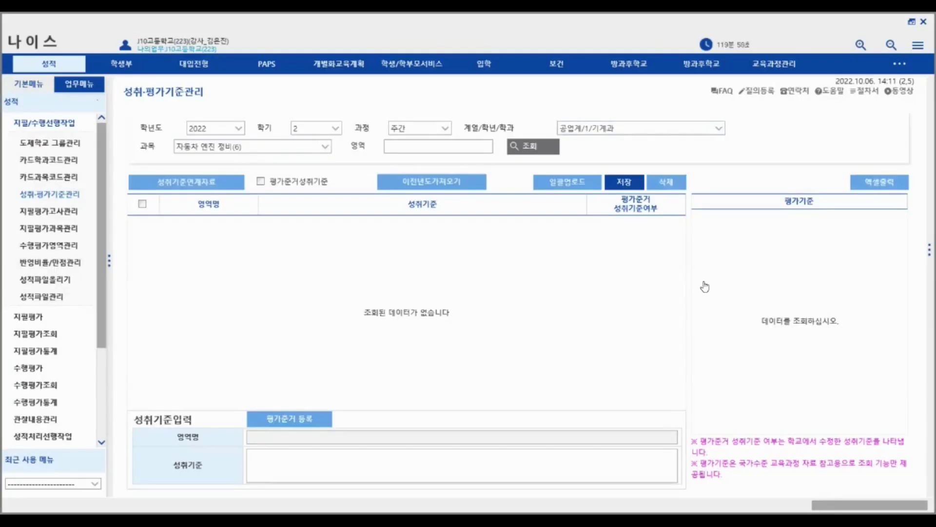
pyautogui.click(63, 212)
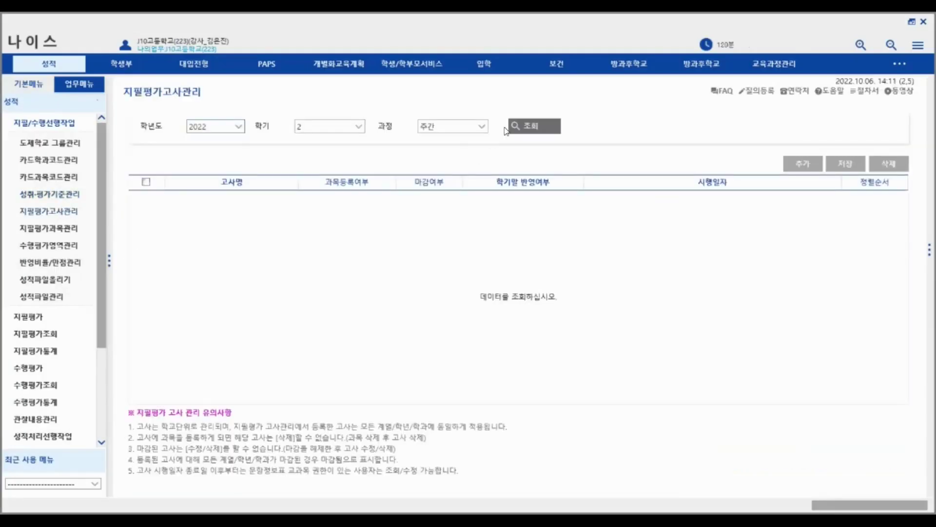
# - Load this semester's written exams and verify 2차 지필평가 runs 2022.11.21–2022.11.23
pyautogui.click(517, 126)
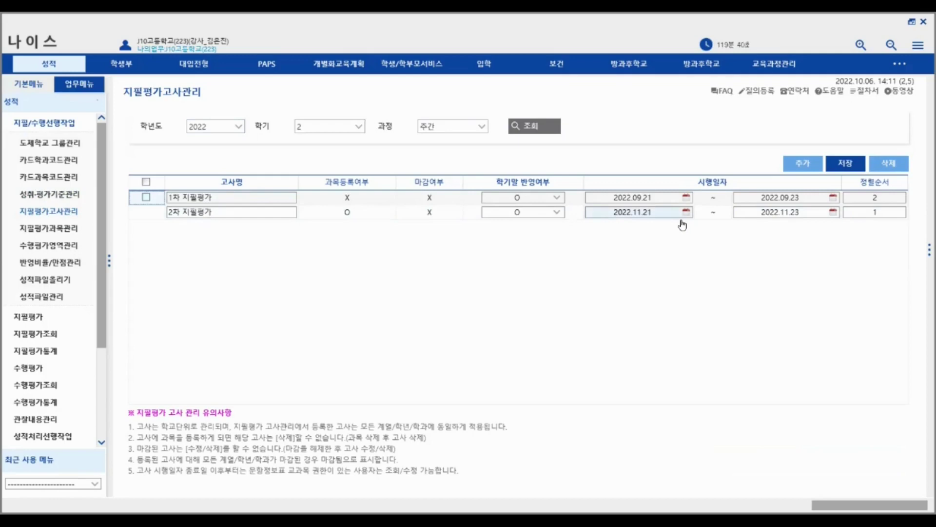
pyautogui.click(686, 216)
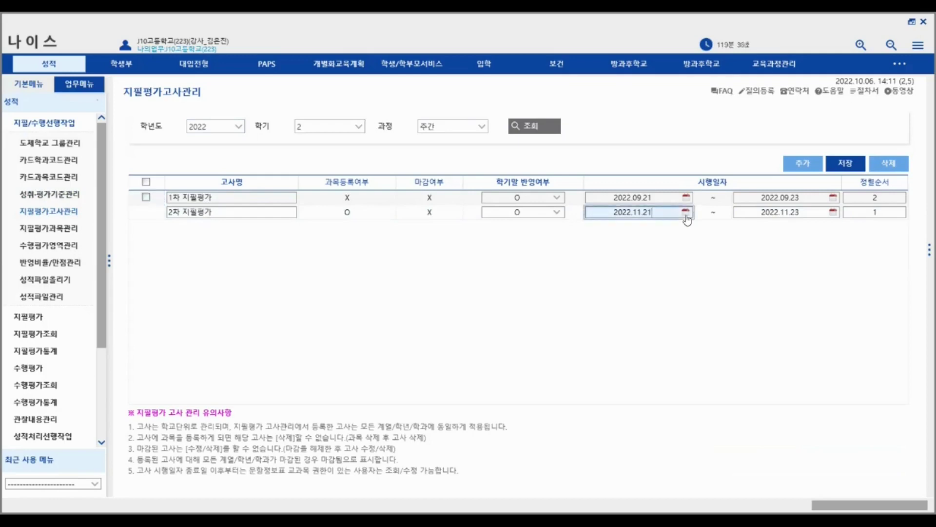
pyautogui.click(686, 213)
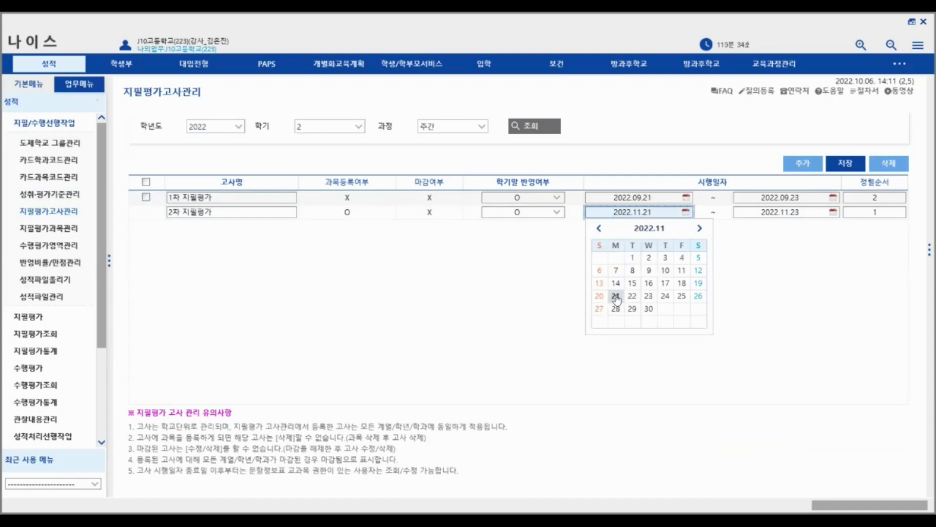
pyautogui.click(832, 213)
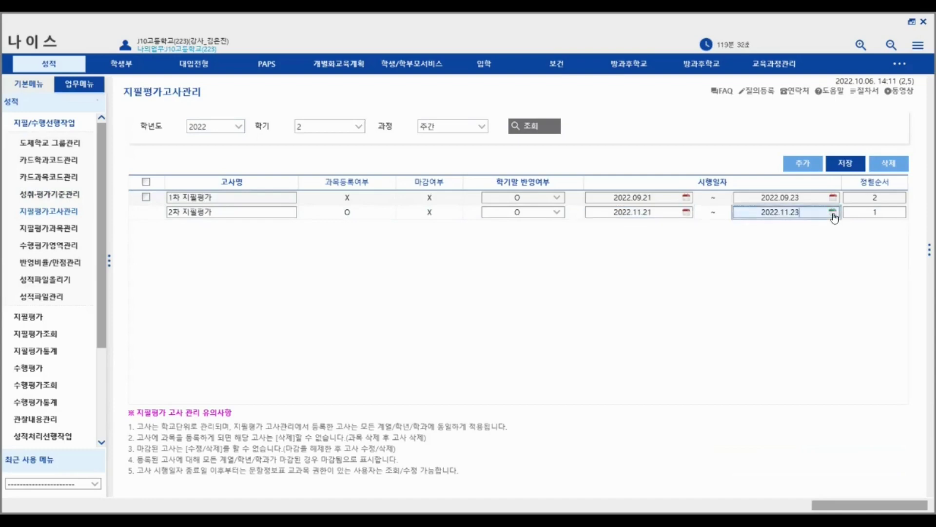
pyautogui.click(833, 212)
pyautogui.click(848, 228)
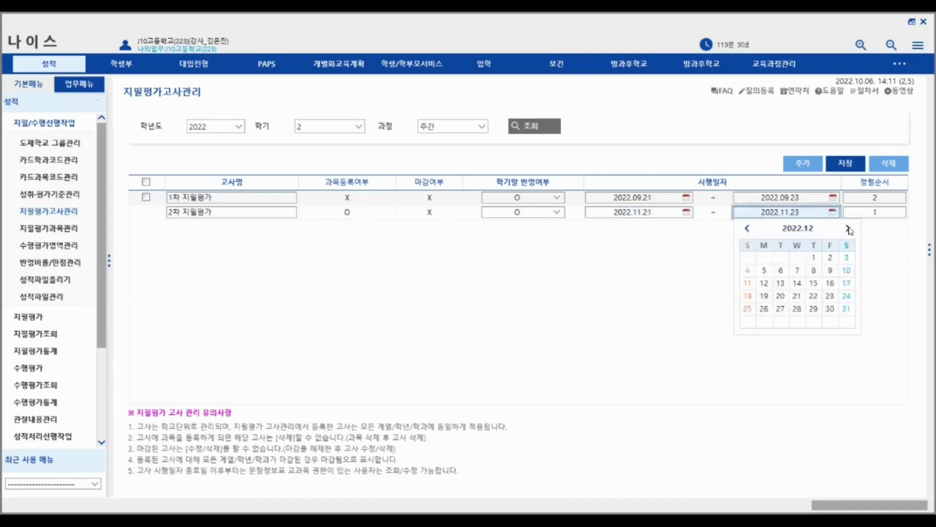
pyautogui.click(747, 229)
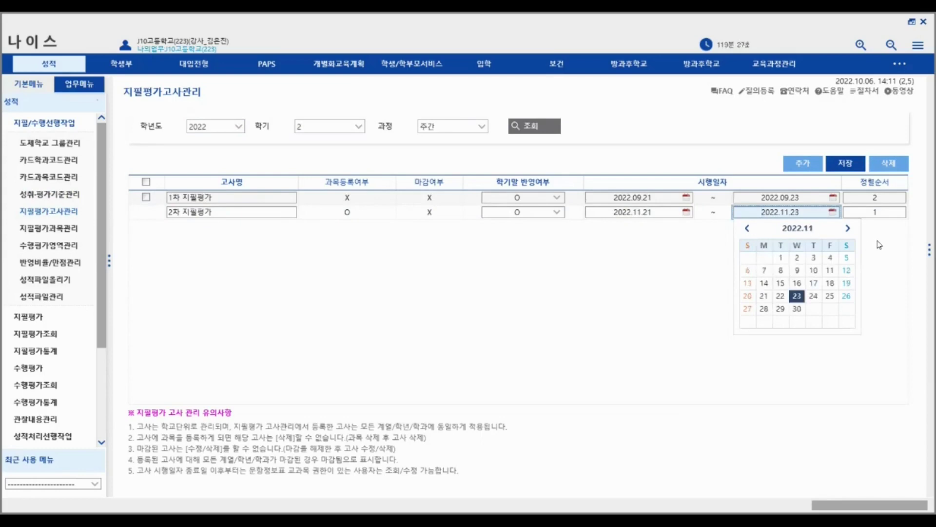
pyautogui.click(879, 245)
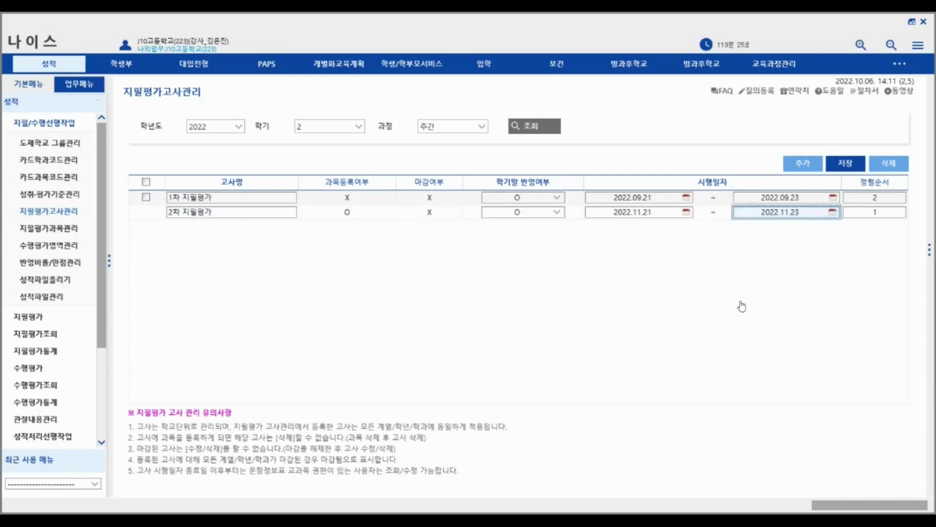
# - Add an exam row, then delete the empty third row, leaving only 1차 and 2차
pyautogui.click(803, 163)
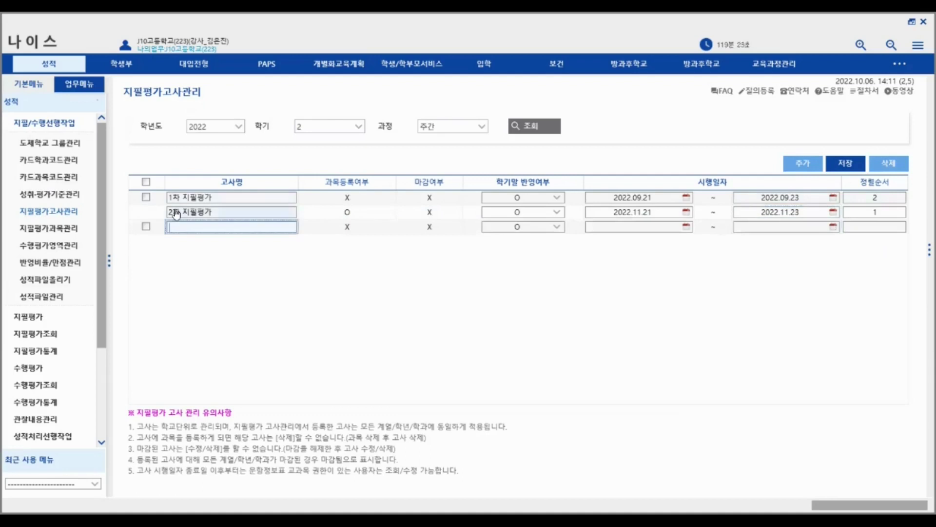
pyautogui.click(226, 214)
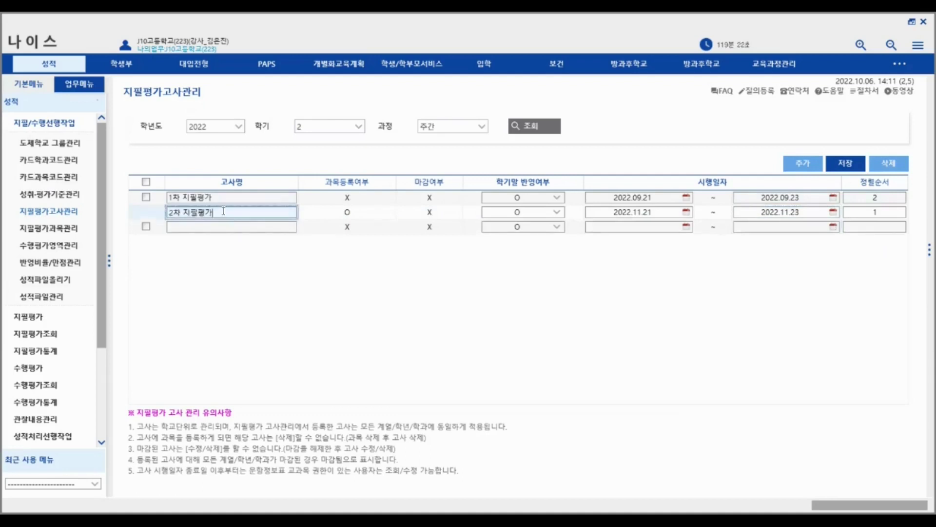
pyautogui.click(203, 227)
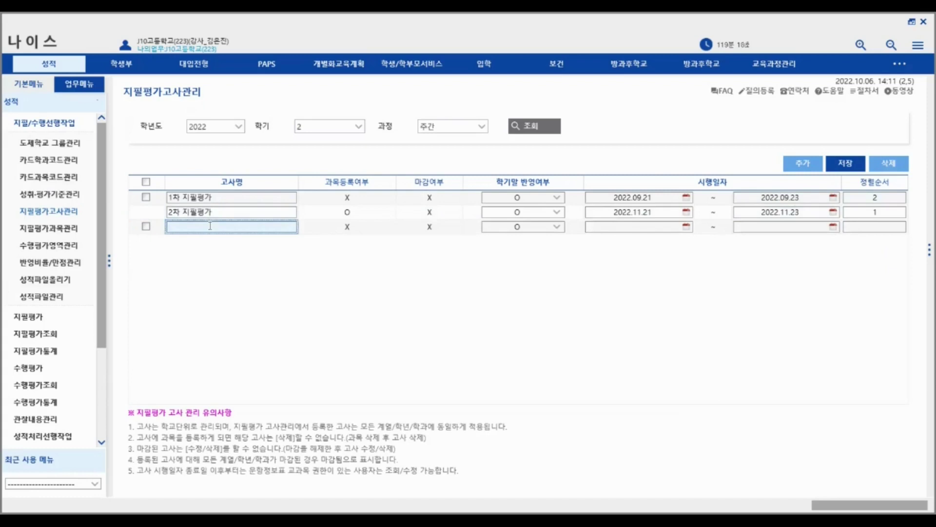
pyautogui.click(146, 227)
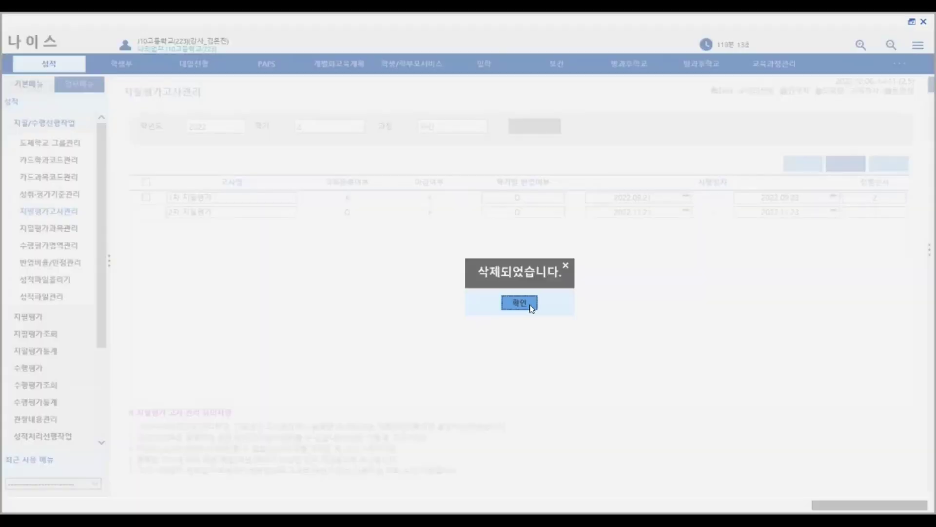
pyautogui.click(531, 303)
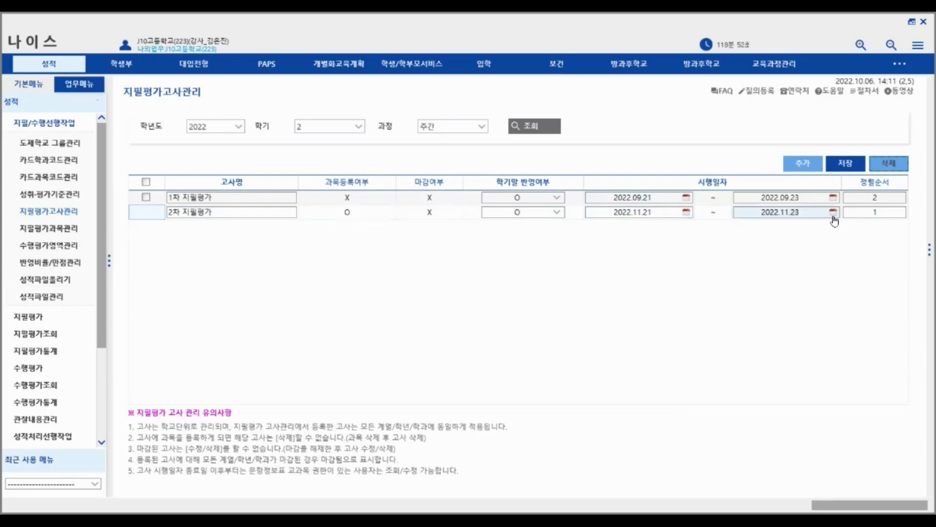
# - Review the sort order values of 1차 and 2차 지필평가, leaving them unchanged
pyautogui.click(886, 194)
pyautogui.click(882, 211)
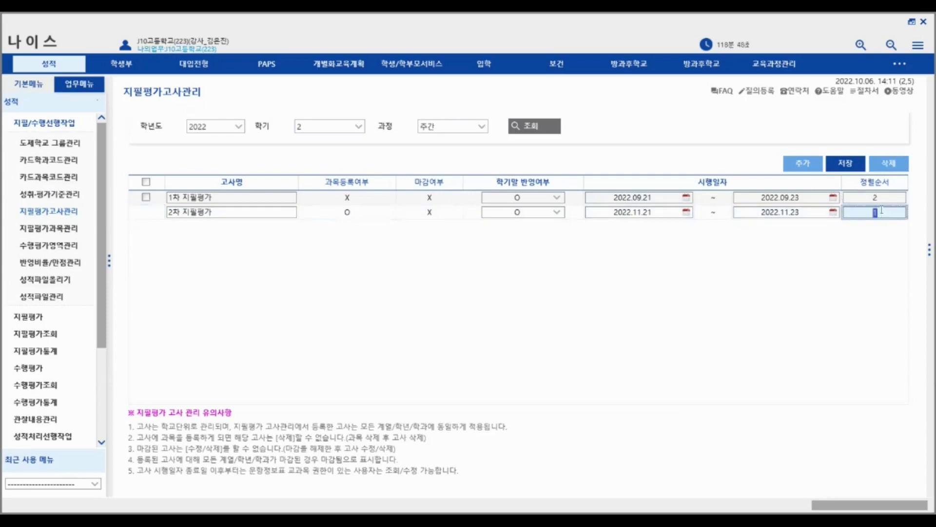
pyautogui.click(882, 201)
pyautogui.click(879, 215)
pyautogui.click(210, 296)
pyautogui.click(877, 200)
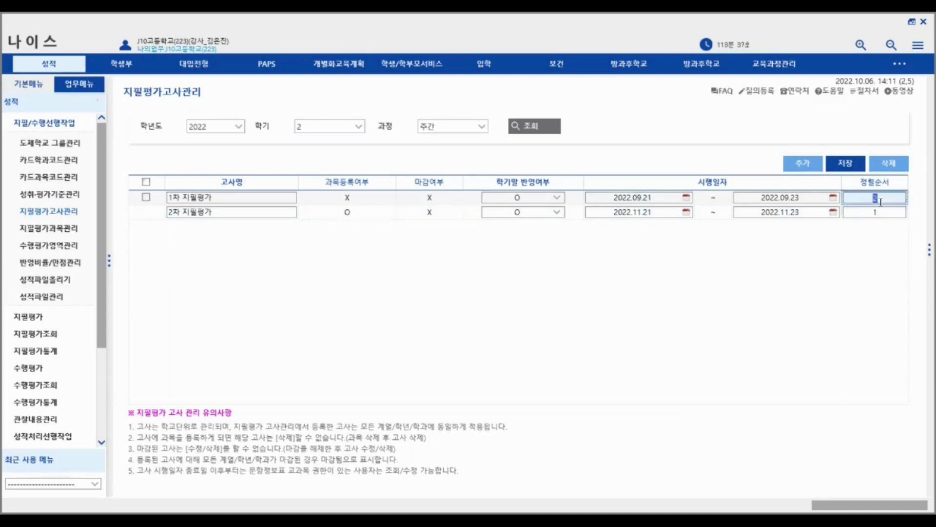
pyautogui.click(880, 212)
pyautogui.click(868, 269)
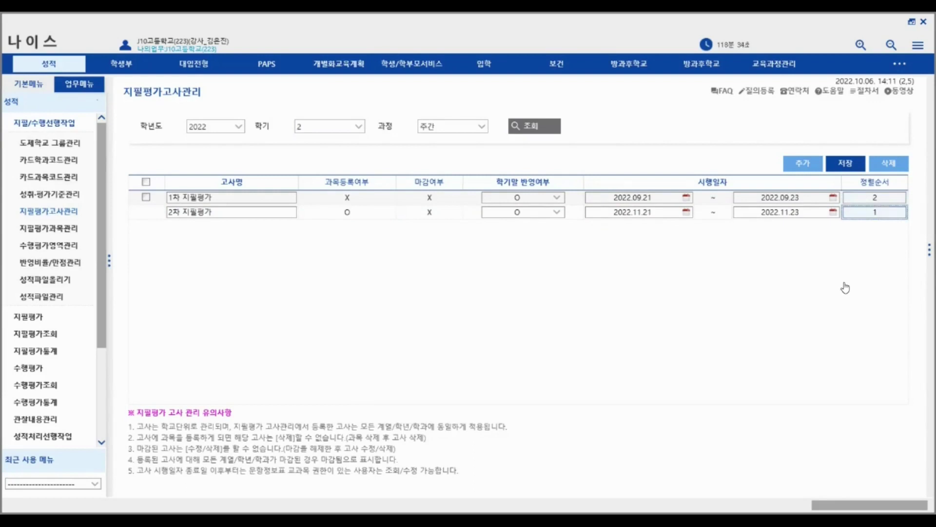
pyautogui.click(879, 200)
pyautogui.click(880, 213)
pyautogui.click(794, 309)
pyautogui.click(83, 232)
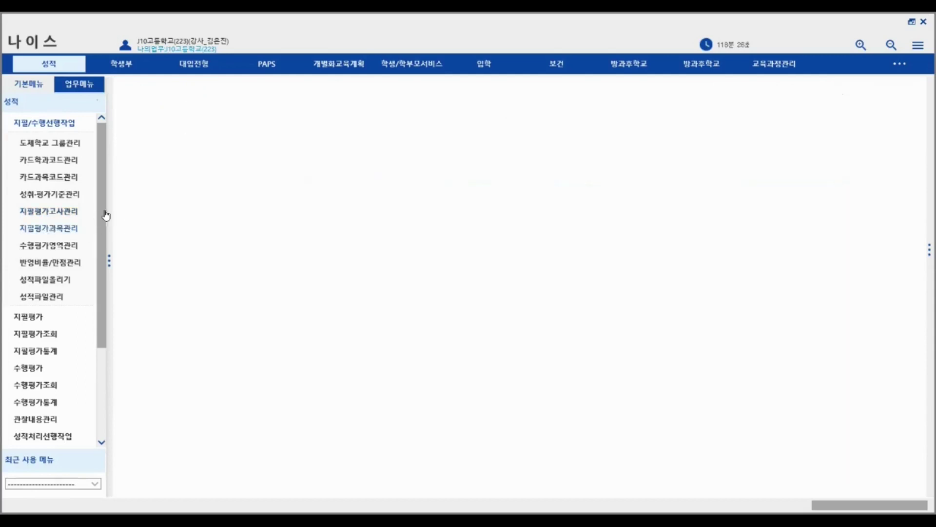
# - Load the 2차 지필평가 subjects and move all available subjects into the registered list
pyautogui.click(430, 147)
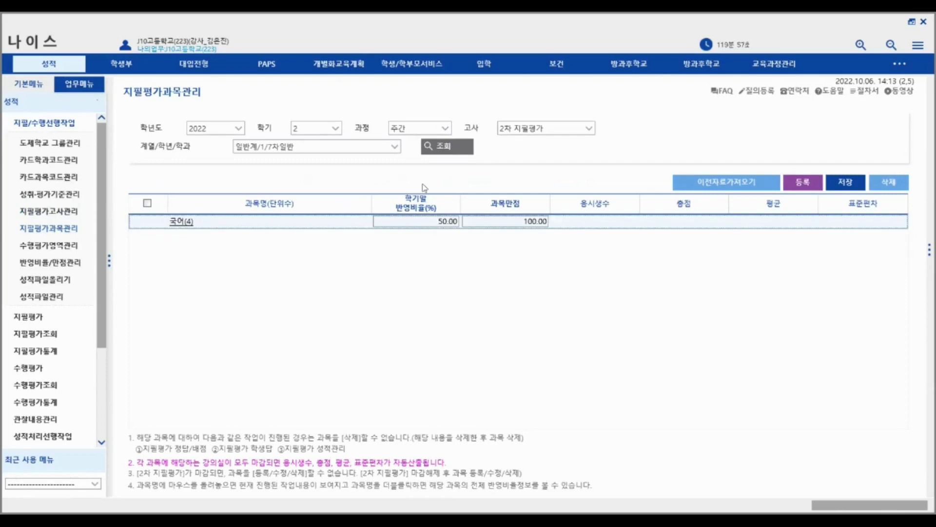
pyautogui.click(803, 184)
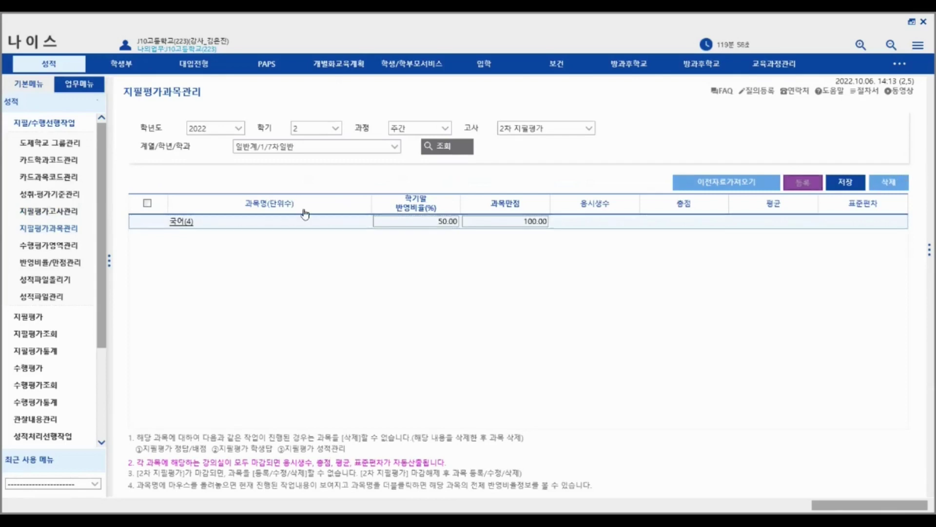
pyautogui.click(273, 168)
pyautogui.click(432, 229)
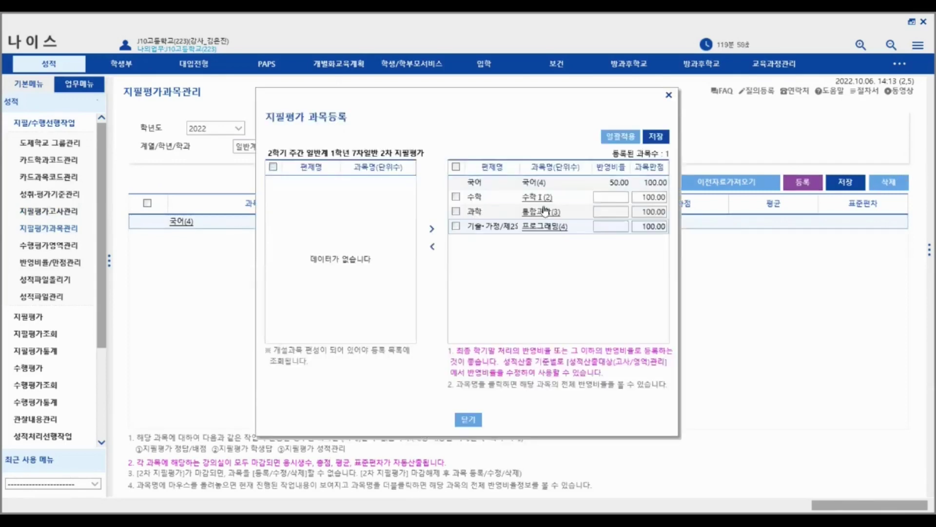
pyautogui.click(613, 200)
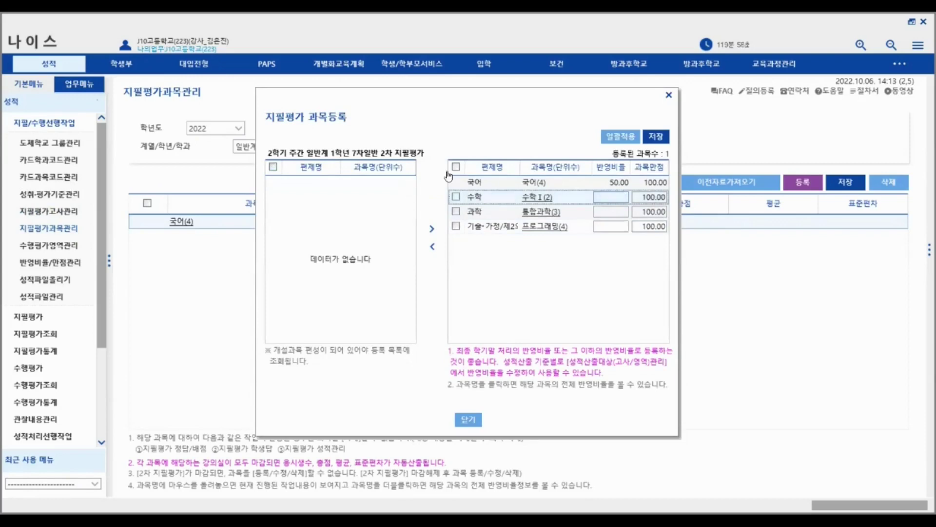
# - Discard the registration, then view 국어(4) ratios: 2차 지필평가 50%, 읽기 and 쓰기 25% each
pyautogui.click(469, 420)
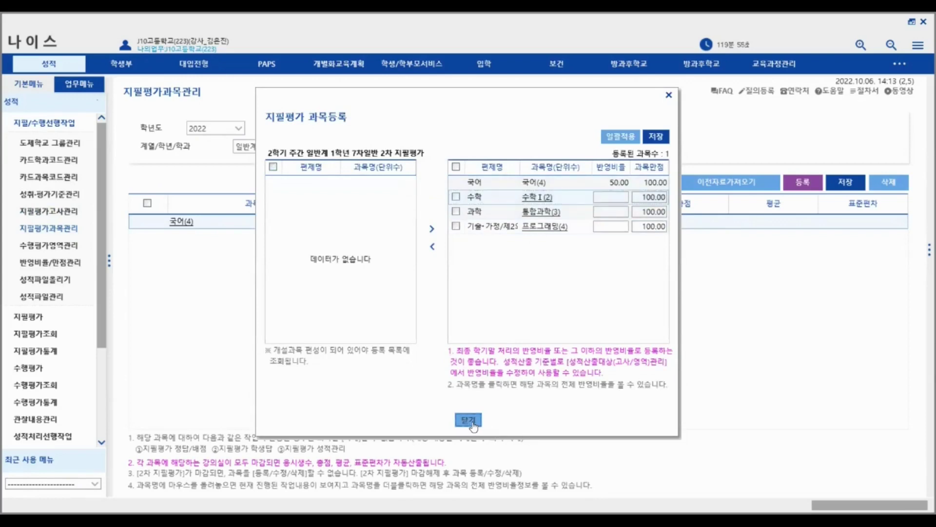
pyautogui.click(445, 283)
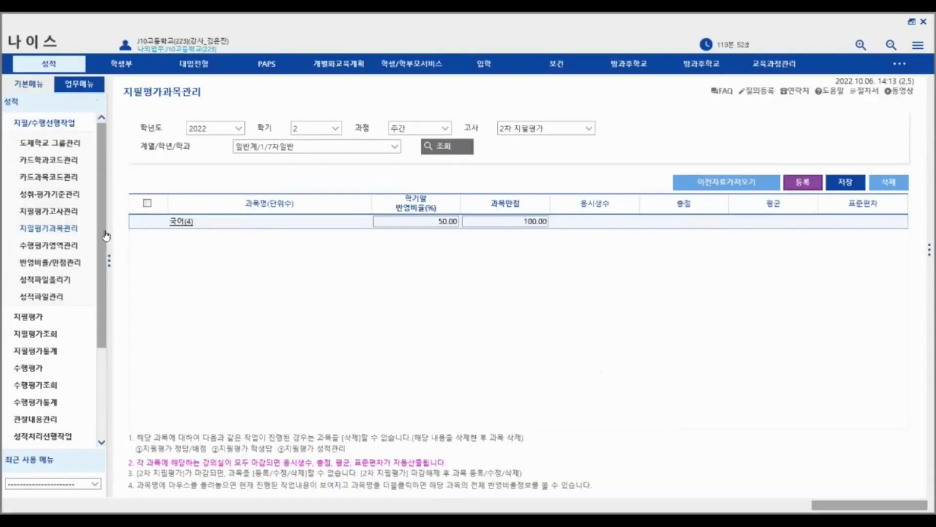
pyautogui.click(47, 263)
pyautogui.click(379, 149)
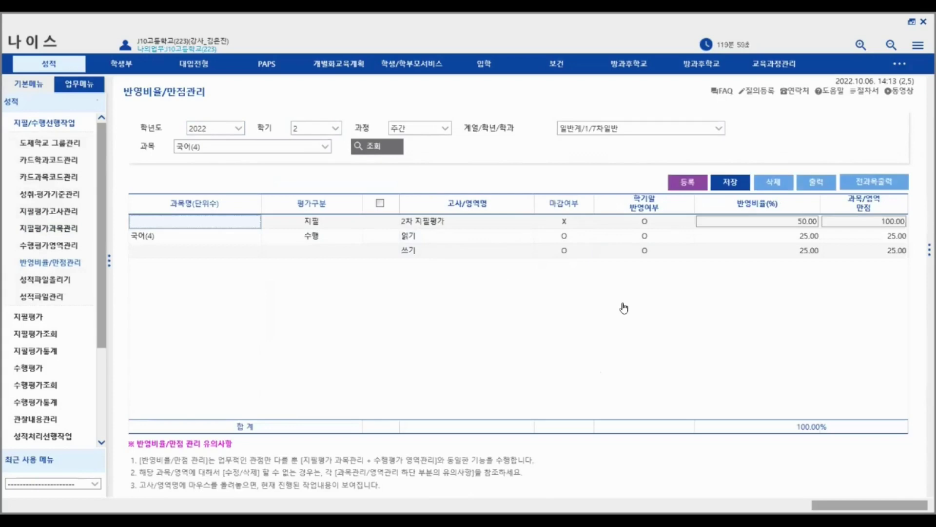
# - Reload the 2차 지필평가 subjects and the 국어(4) reflection ratios
pyautogui.click(49, 228)
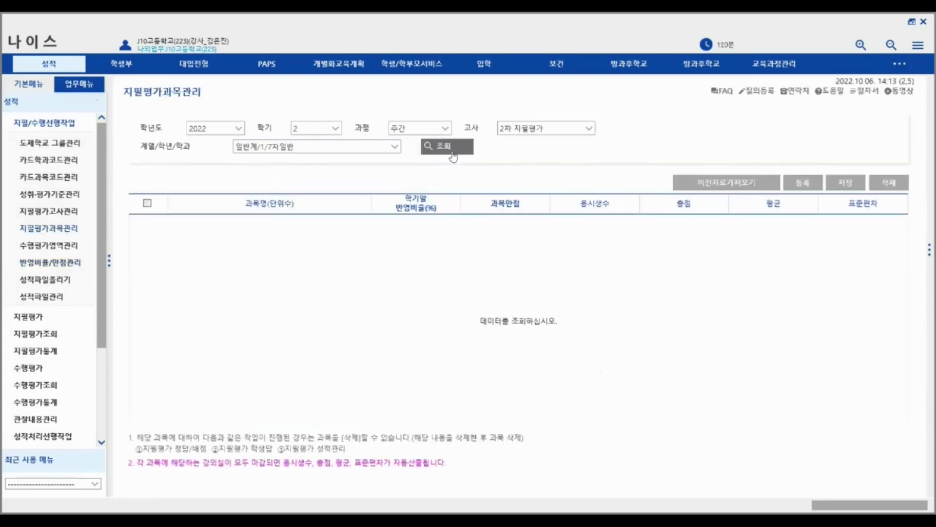
pyautogui.click(428, 143)
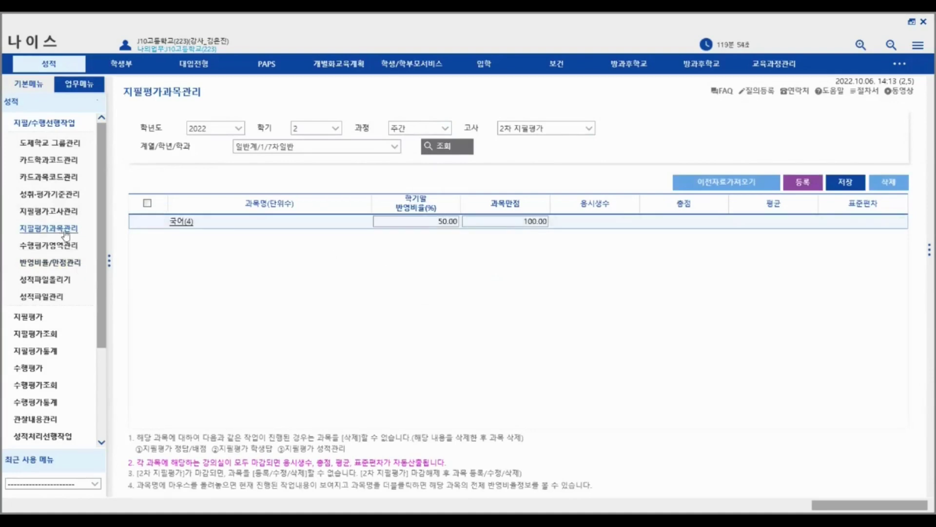
pyautogui.click(58, 268)
pyautogui.click(390, 152)
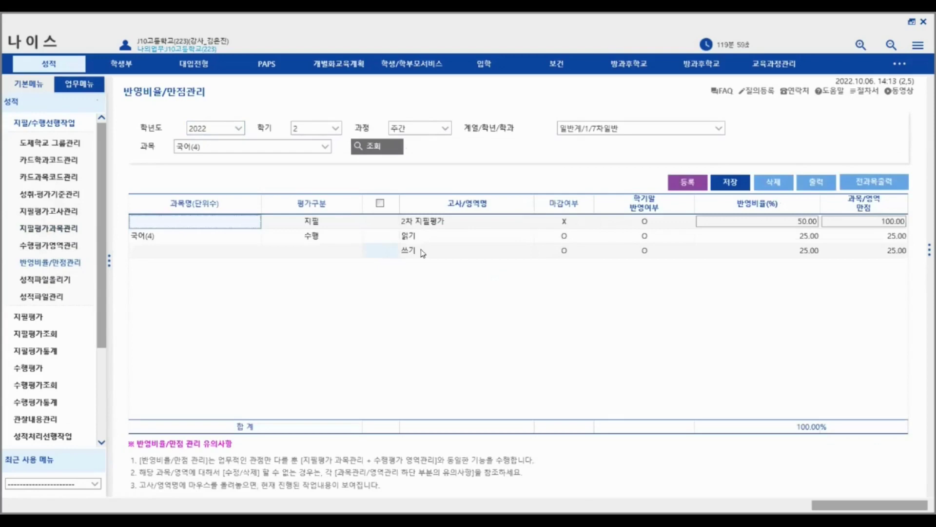
pyautogui.moveTo(634, 237)
# - Start a new 수행 reflection-ratio registration, then close it without saving
pyautogui.click(688, 183)
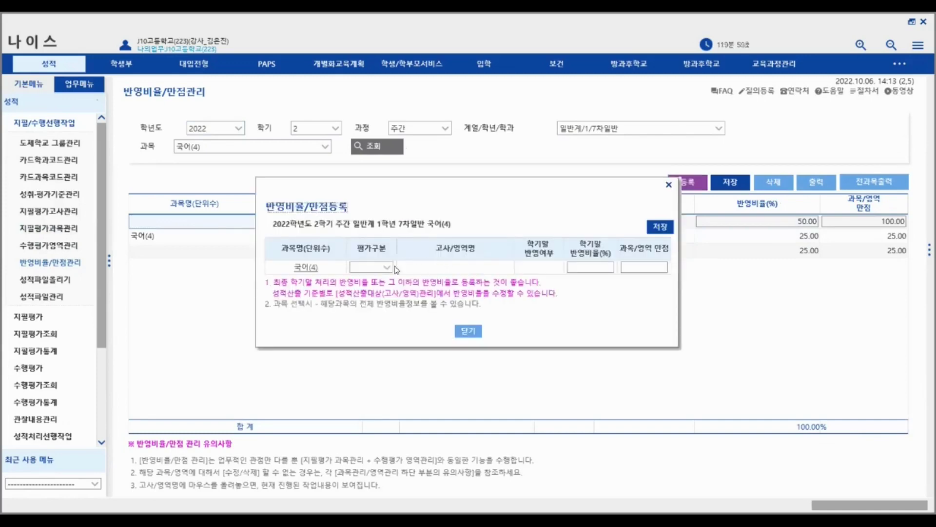
pyautogui.click(386, 267)
pyautogui.click(363, 292)
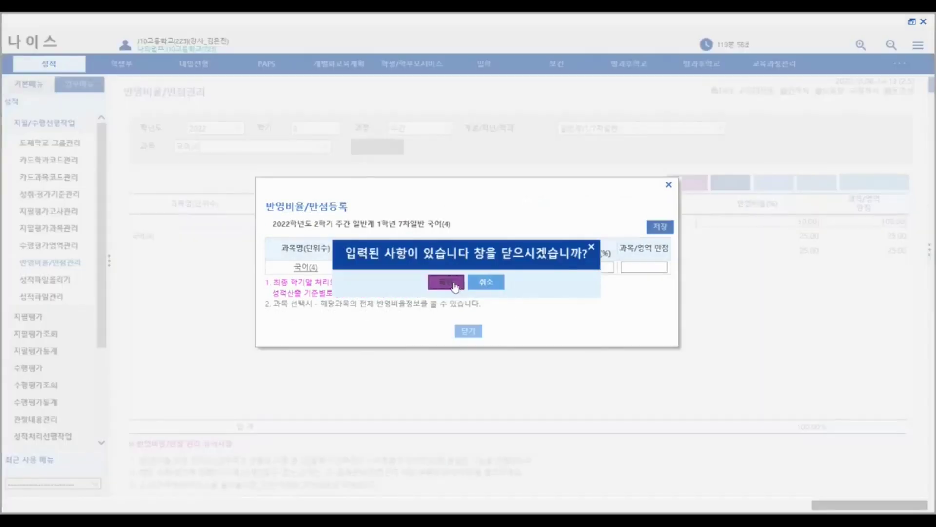
pyautogui.click(454, 286)
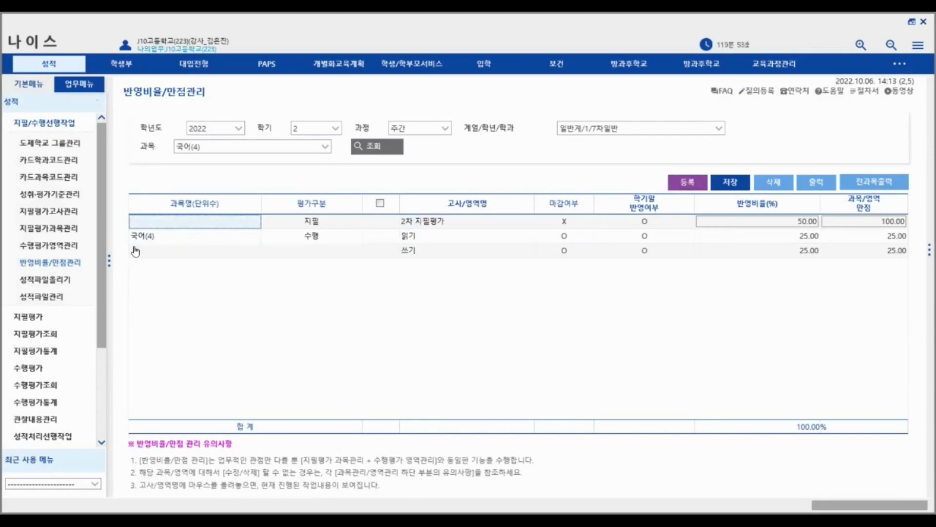
pyautogui.click(51, 245)
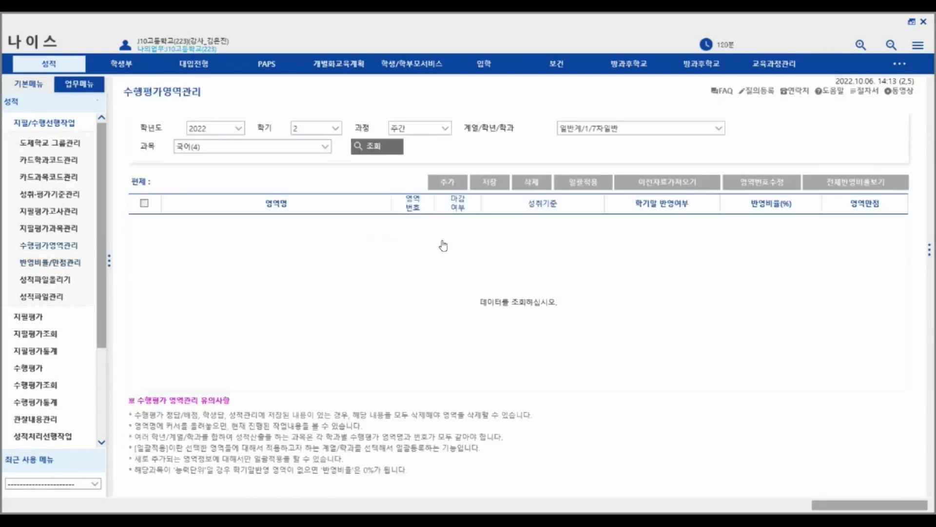
# - Look up 국어(4)'s performance areas, then recheck its reflection ratios
pyautogui.click(372, 146)
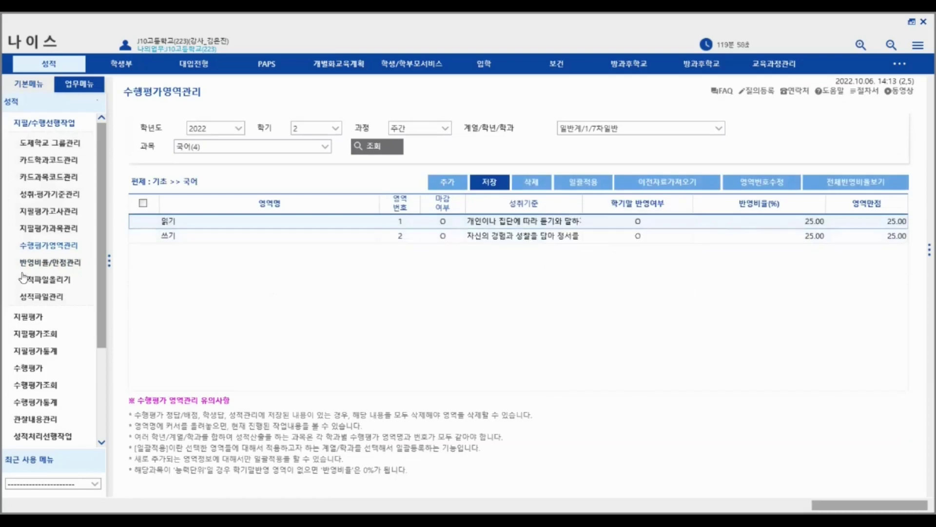
pyautogui.click(68, 264)
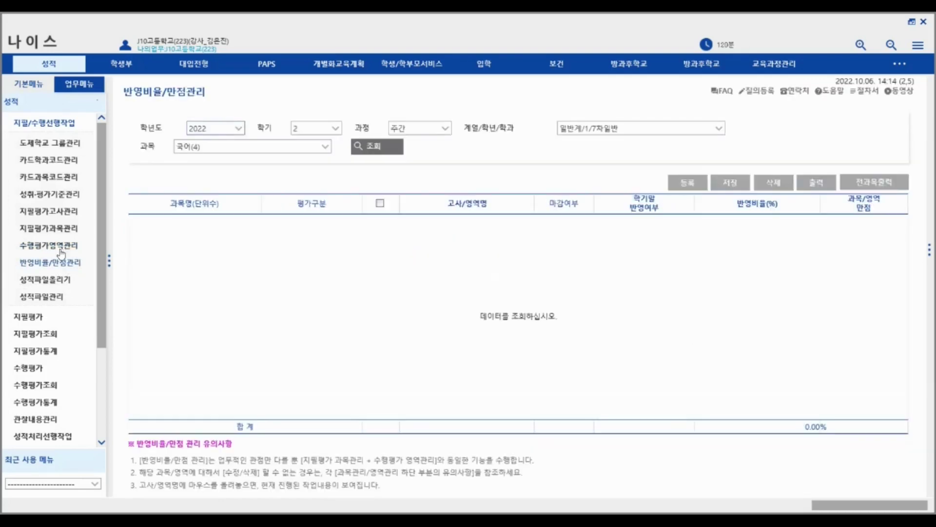
pyautogui.click(367, 155)
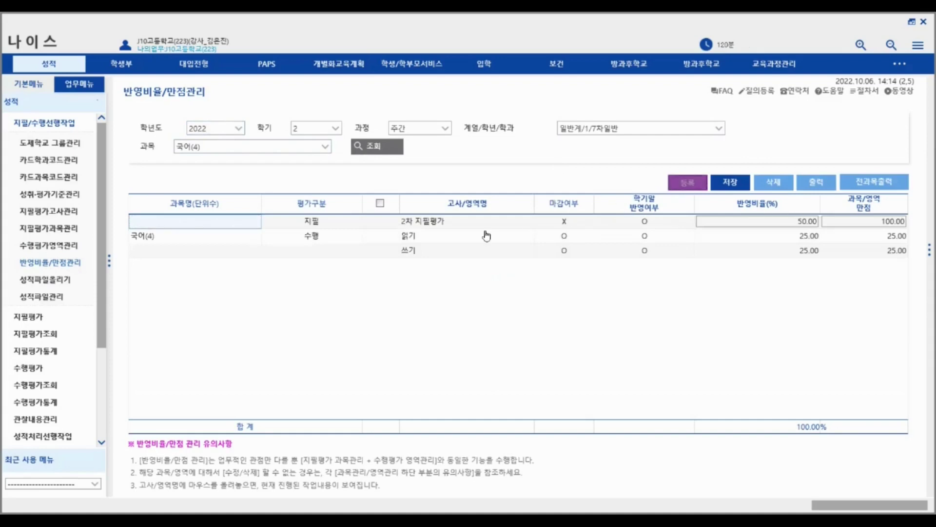
# - Dismiss the ratio registration window and list 국어's areas 읽기 and 쓰기 at 25.00% each
pyautogui.click(384, 270)
pyautogui.click(468, 333)
pyautogui.click(470, 332)
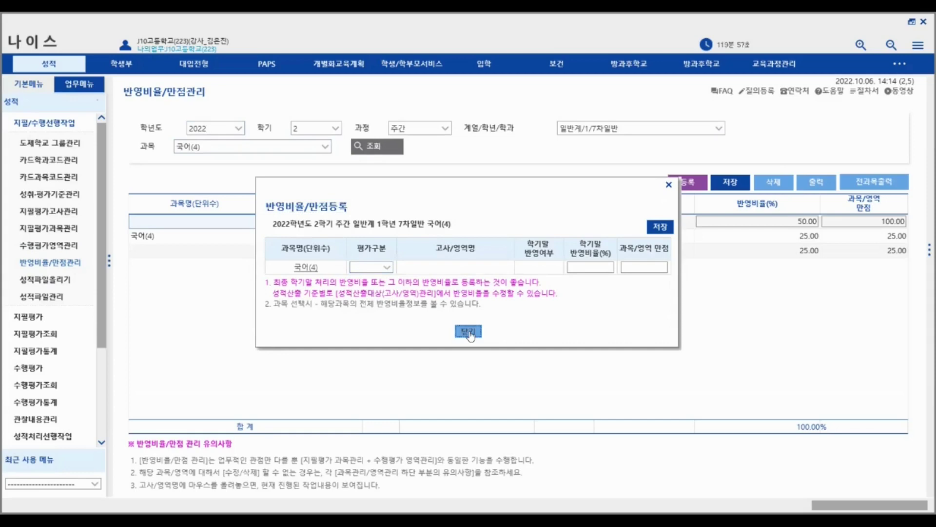
pyautogui.click(78, 245)
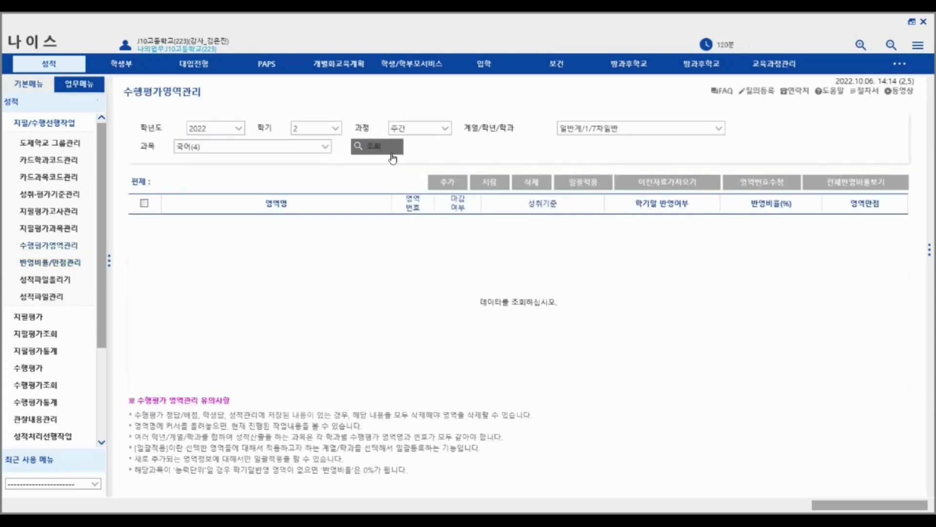
pyautogui.click(393, 157)
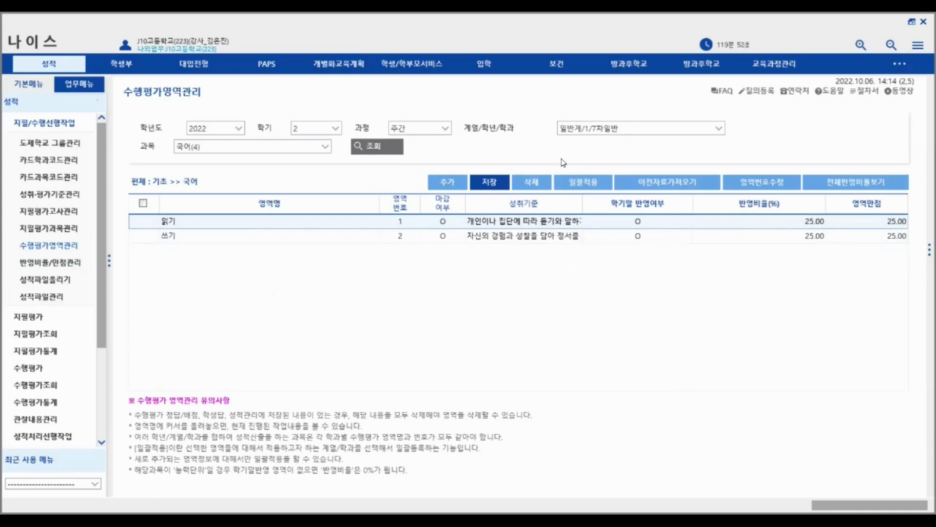
# - Add a new performance area named 말하기 to 수학Ⅰ(2)
pyautogui.click(324, 146)
pyautogui.click(285, 173)
pyautogui.click(391, 148)
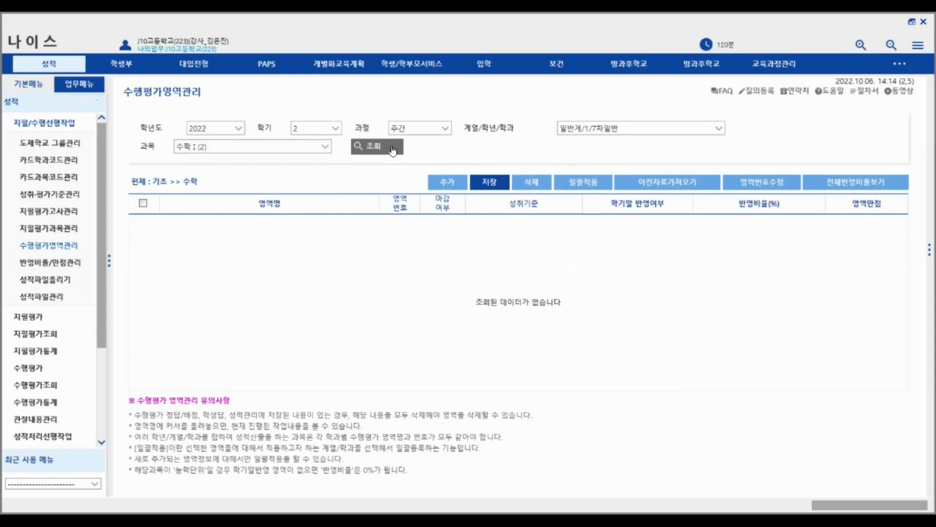
pyautogui.click(447, 186)
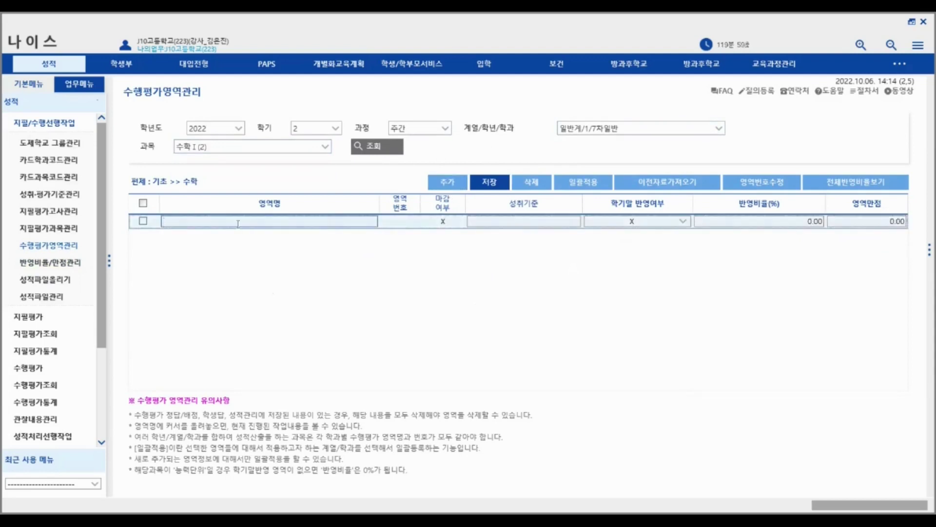
pyautogui.write('말하기')
pyautogui.click(683, 224)
# - Import four achievement standards into the 말하기 area
pyautogui.click(258, 222)
pyautogui.click(258, 250)
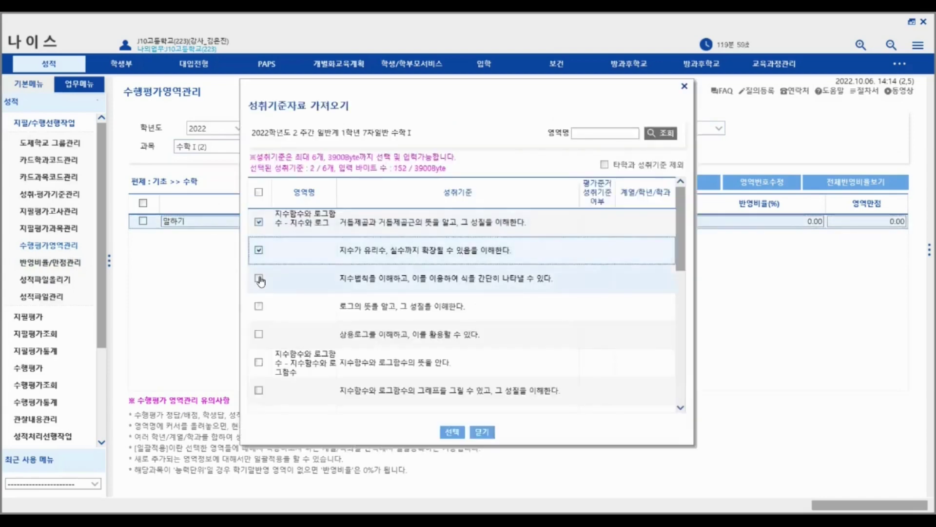
pyautogui.click(258, 278)
pyautogui.click(259, 305)
pyautogui.click(265, 335)
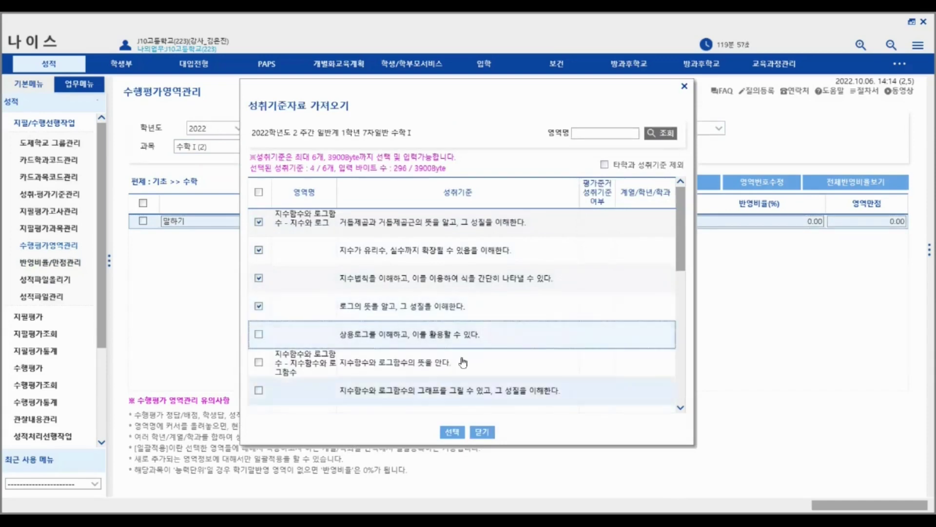
pyautogui.click(452, 432)
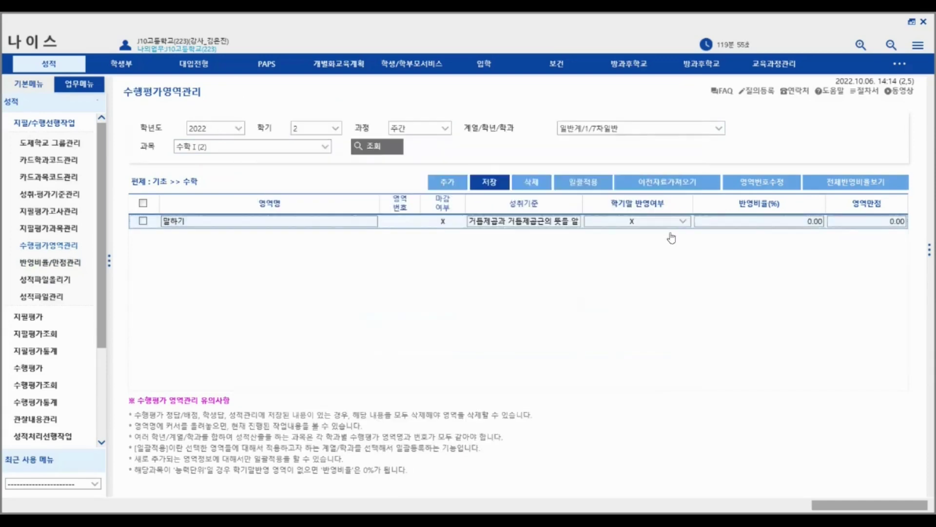
# - Set 말하기's end-of-term reflection to O, ratio 30 and full marks 30, then open 일괄적용
pyautogui.click(680, 226)
pyautogui.click(664, 242)
pyautogui.click(781, 221)
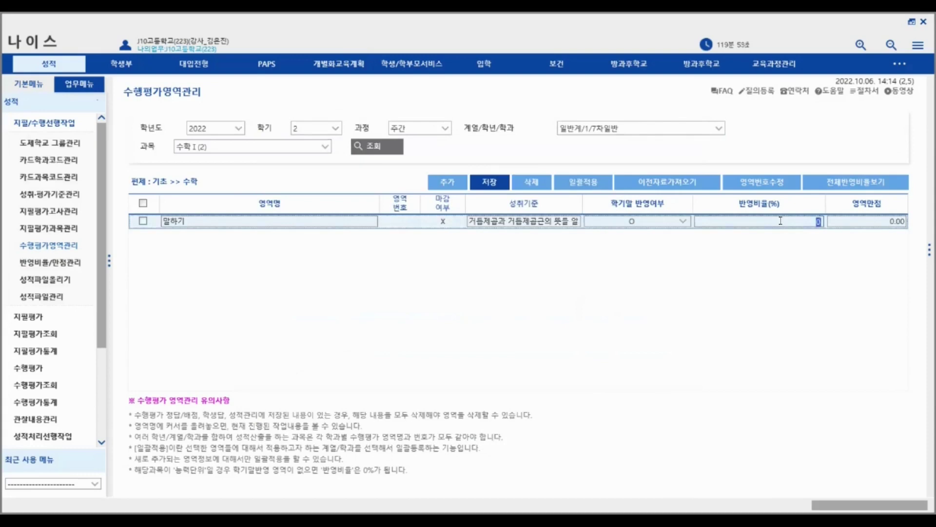
pyautogui.write('30')
pyautogui.click(891, 223)
pyautogui.write('30')
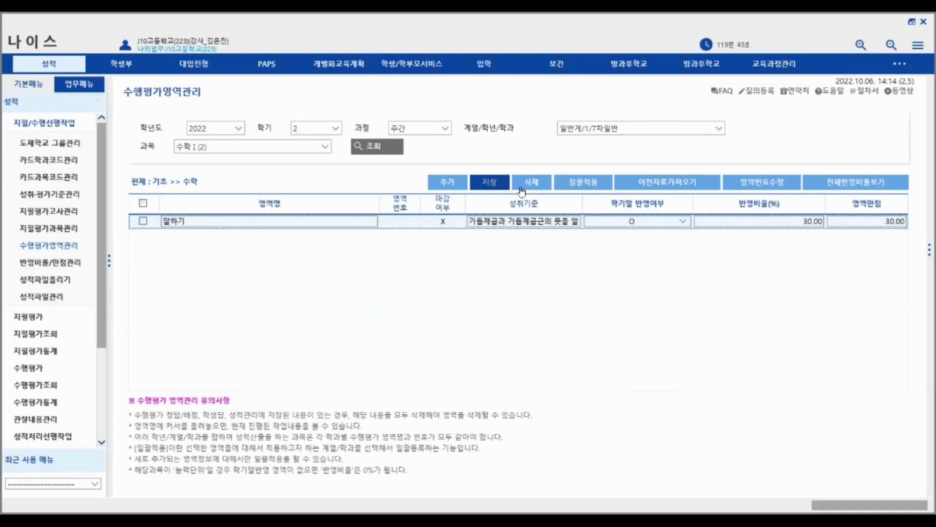
pyautogui.click(591, 183)
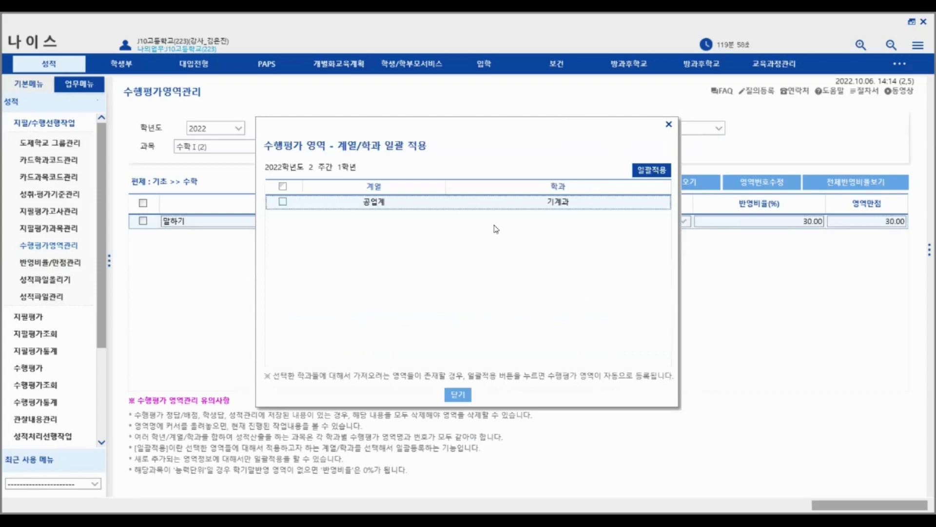
# - Select all departments and bulk-apply the 말하기 area, closing the apply window
pyautogui.click(130, 208)
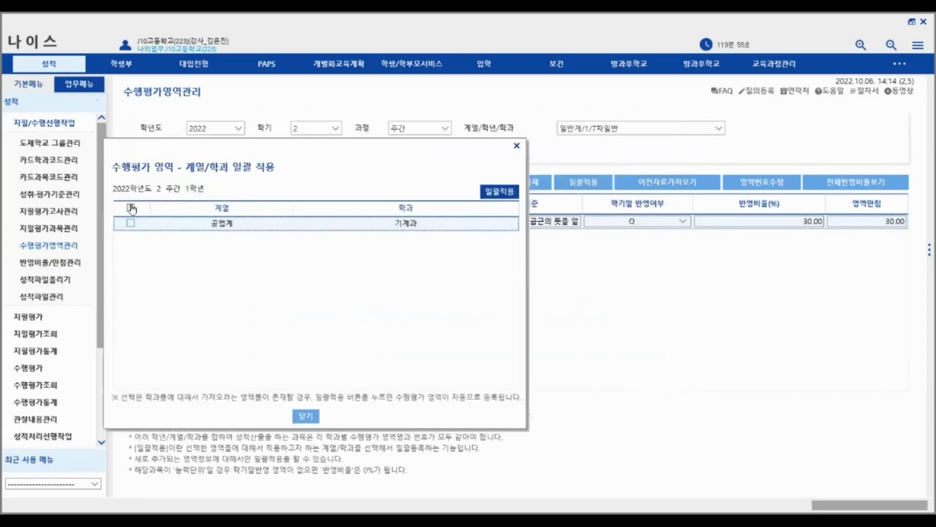
pyautogui.click(510, 192)
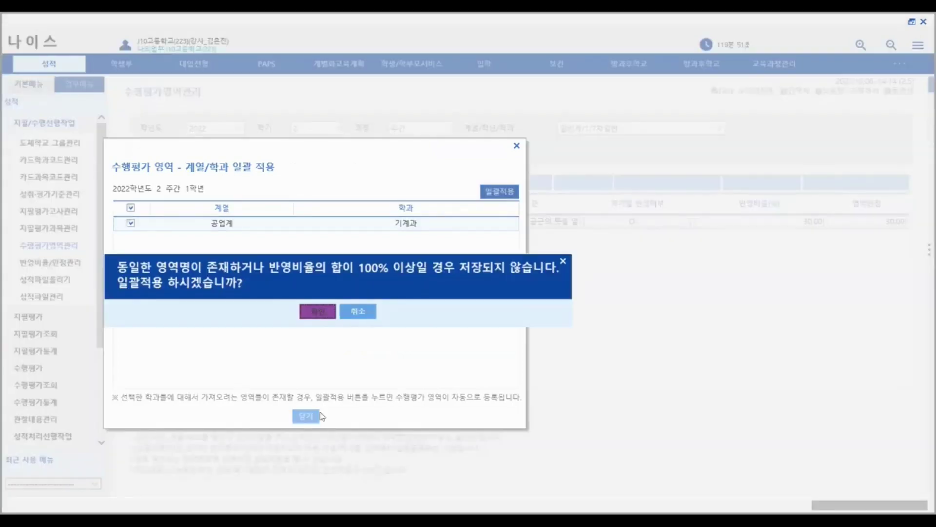
pyautogui.click(307, 416)
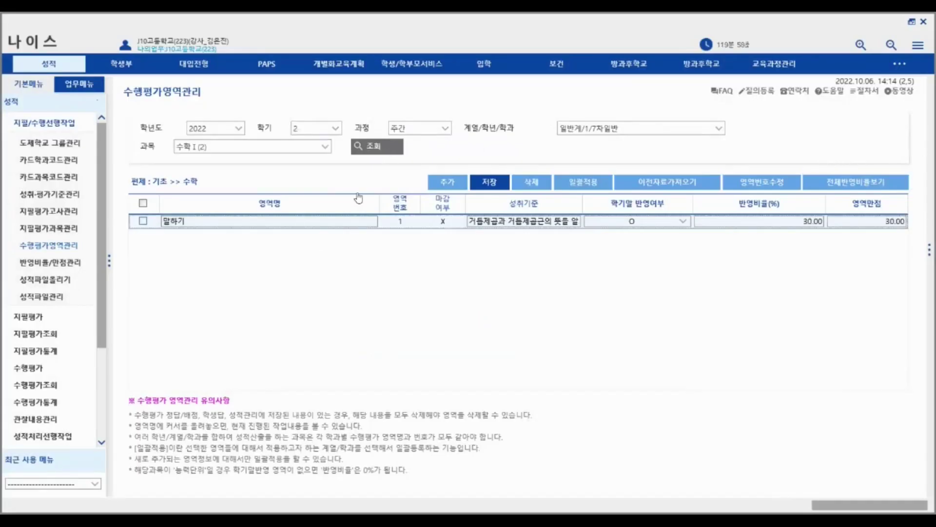
pyautogui.moveTo(210, 221)
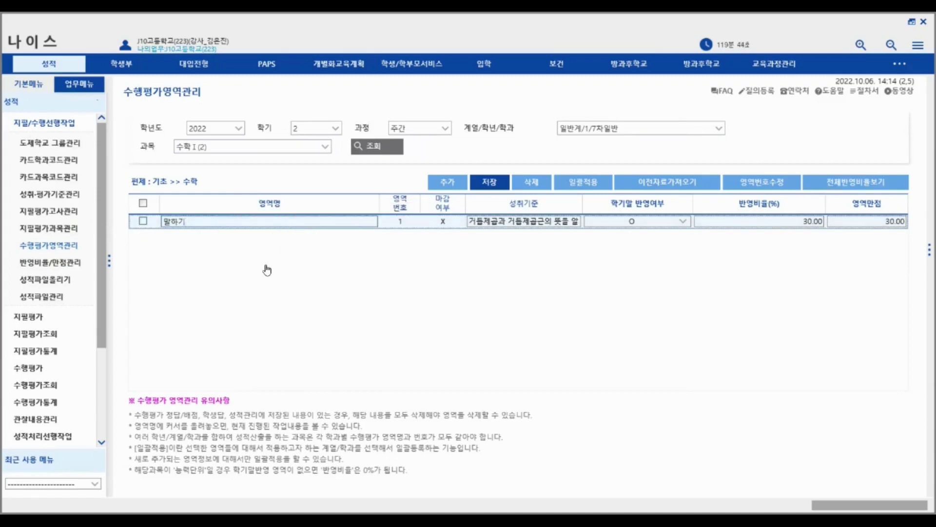
pyautogui.moveTo(292, 221)
# - Delete 수학Ⅰ(2)'s 말하기 area and return to 반영비율/만점관리
pyautogui.click(531, 182)
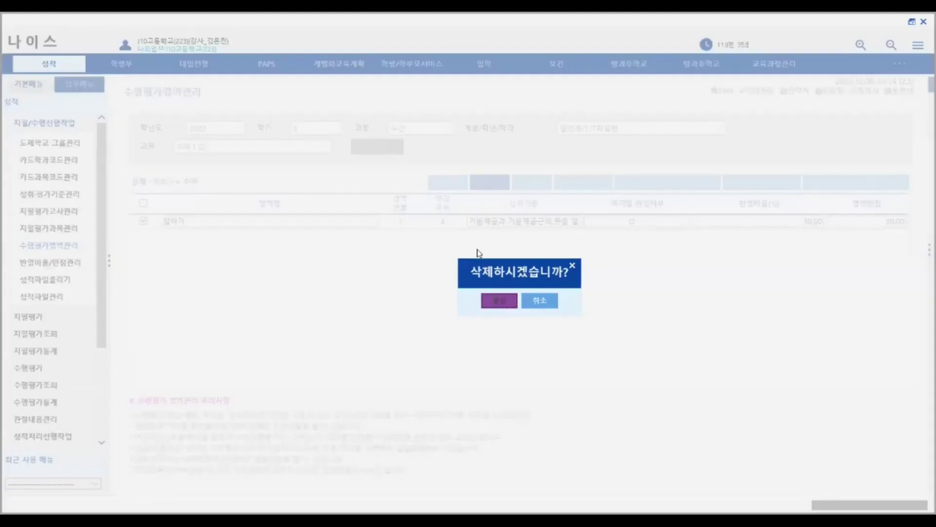
pyautogui.click(512, 301)
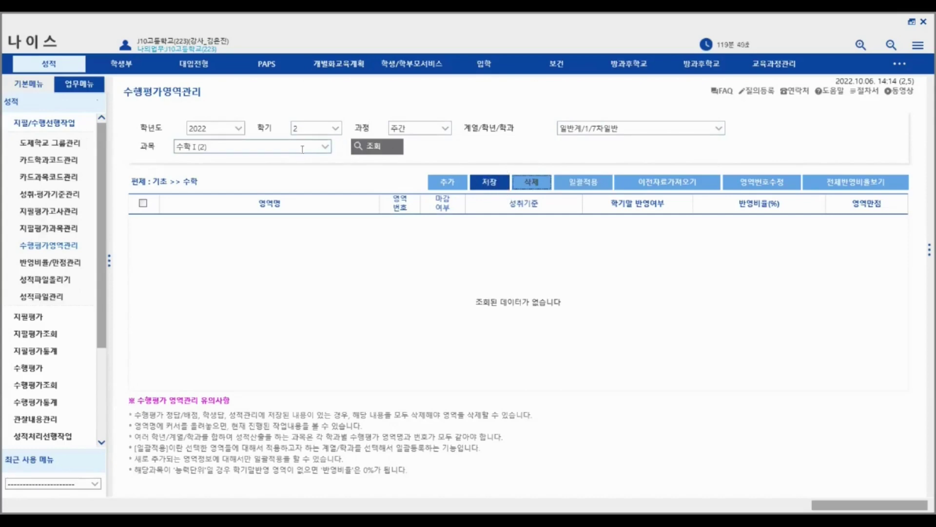
pyautogui.click(59, 262)
# - Reload 국어(4)'s ratios and performance areas, then look up the 2차 지필평가 subjects
pyautogui.click(390, 147)
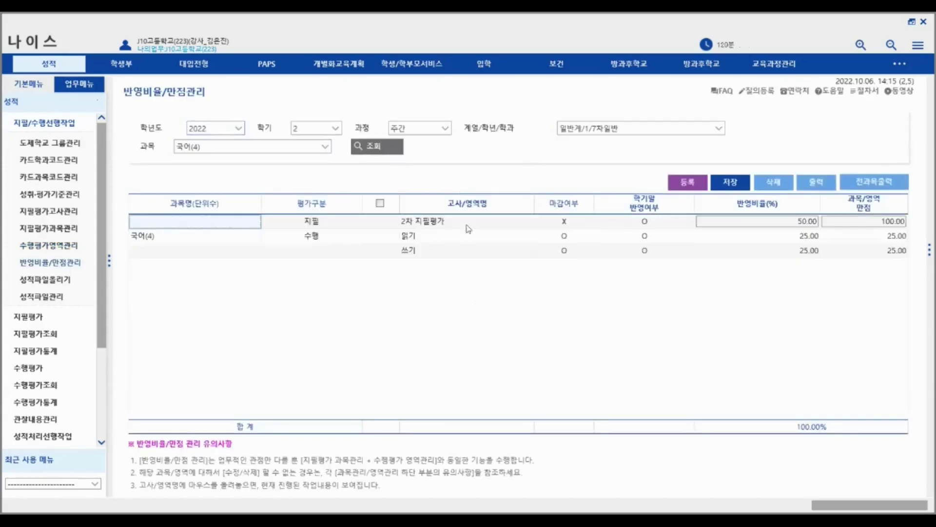
pyautogui.click(49, 245)
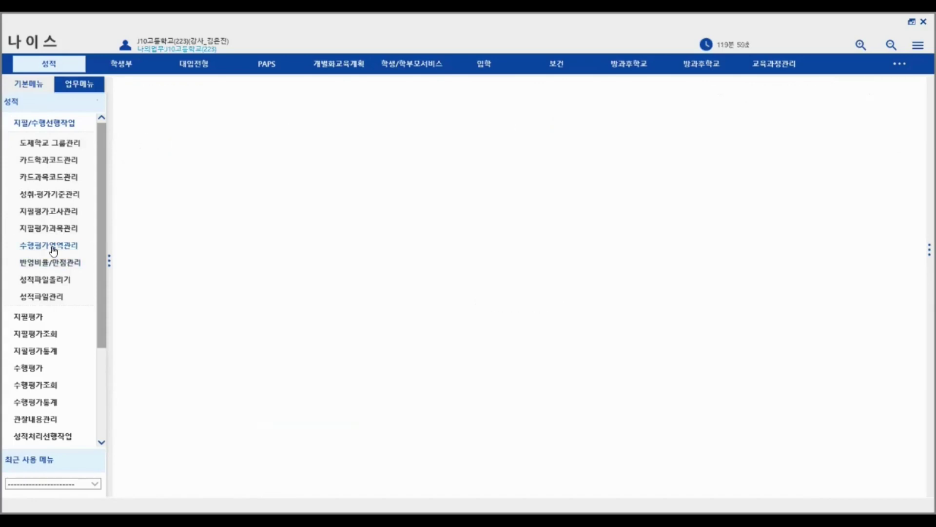
pyautogui.click(381, 146)
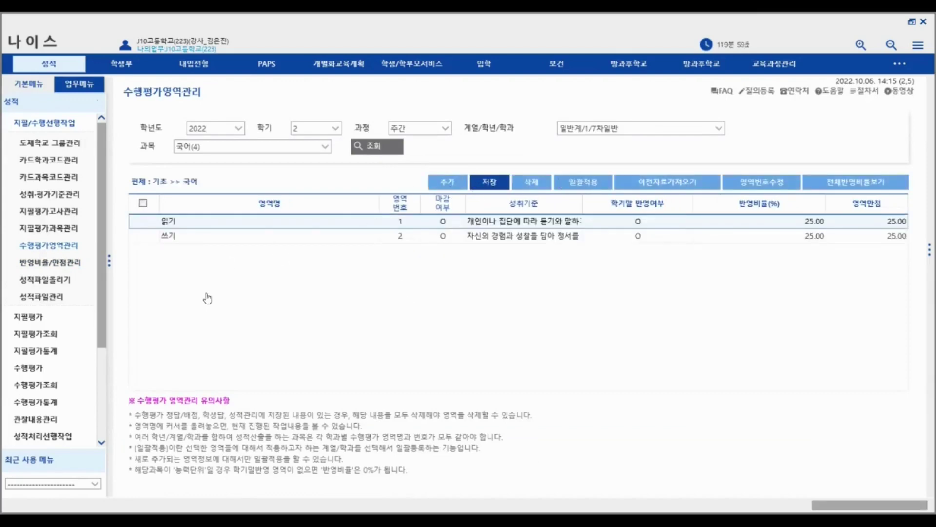
pyautogui.click(66, 228)
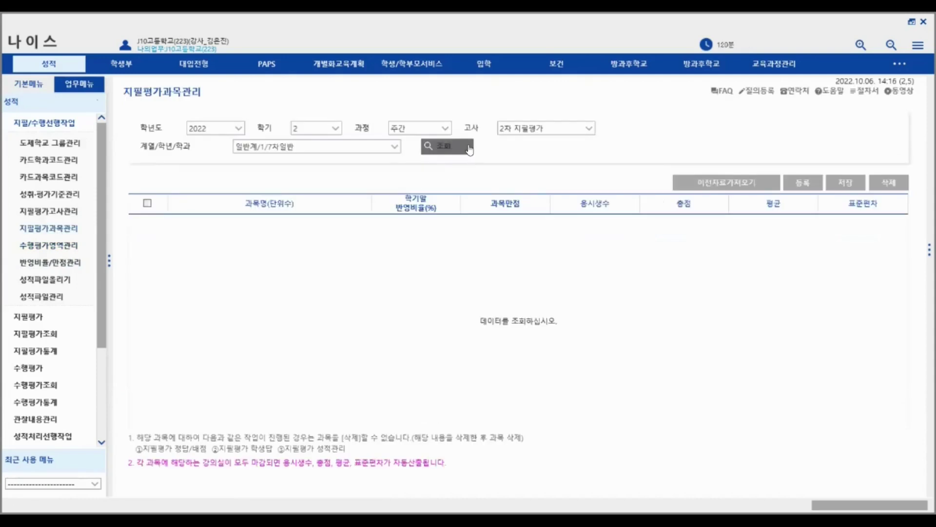
pyautogui.click(467, 148)
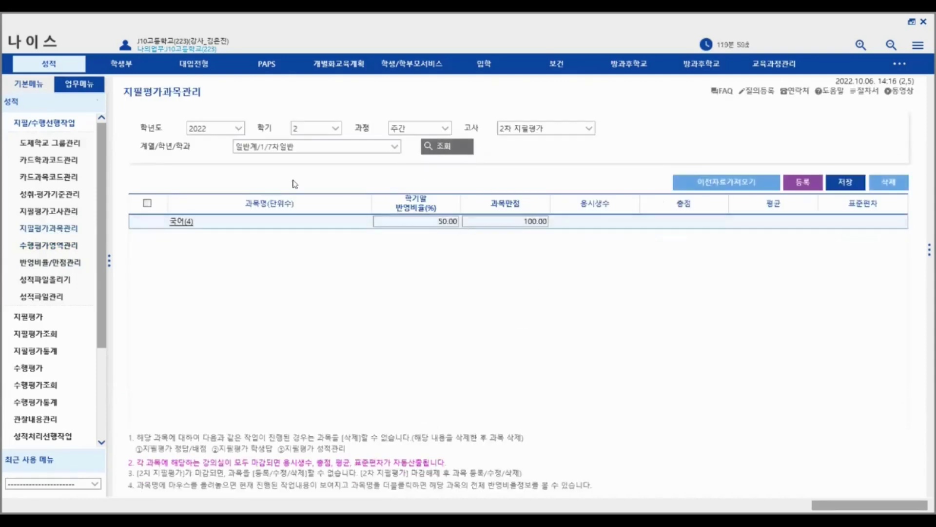
pyautogui.moveTo(351, 235)
pyautogui.moveTo(243, 212)
# - Load 국어(4) ratios, then switch to 공업계/1/기계과 and 자동차 엔진 정비(6)
pyautogui.click(63, 265)
pyautogui.click(392, 144)
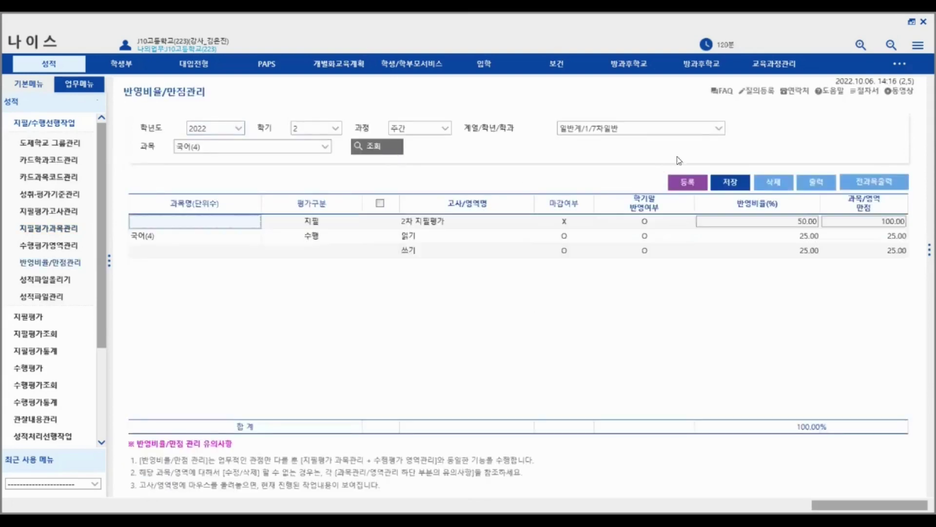
pyautogui.click(719, 130)
pyautogui.click(718, 130)
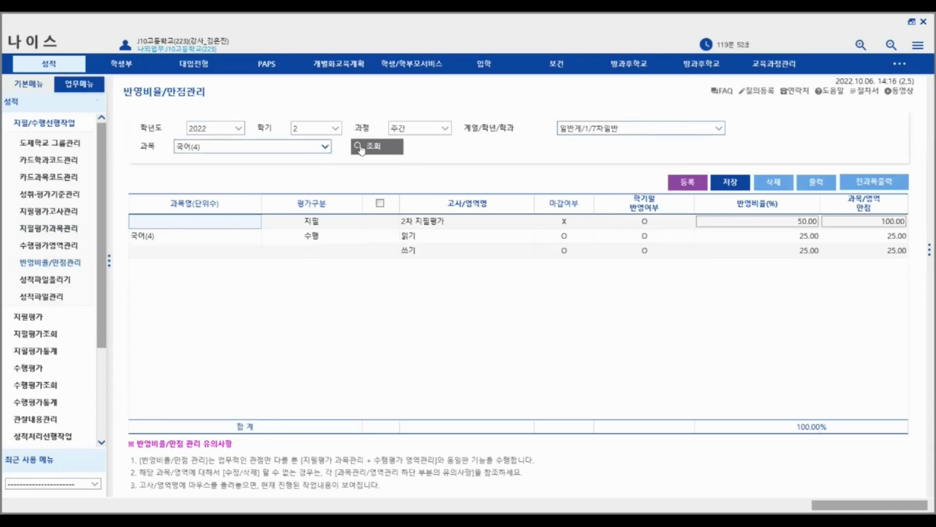
pyautogui.click(715, 131)
pyautogui.click(585, 154)
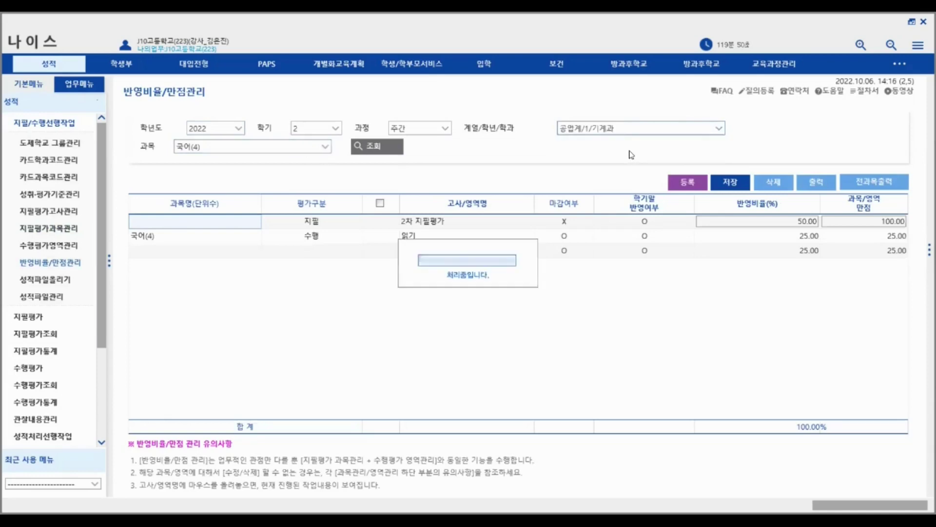
pyautogui.click(325, 147)
pyautogui.click(196, 183)
pyautogui.click(374, 146)
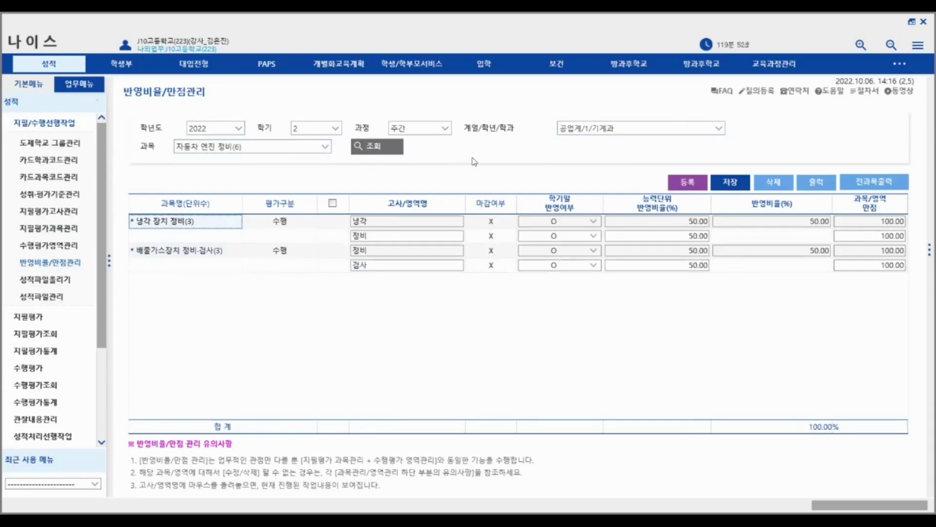
# - Reload the page and show 공업계/1/기계과 자동차 엔진 정비(6): two units at 50.00 each
pyautogui.click(66, 263)
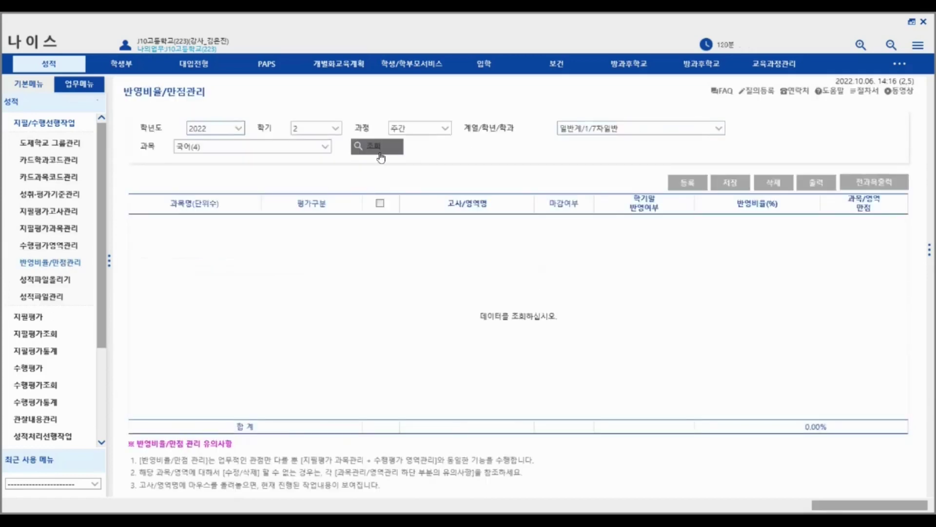
pyautogui.click(381, 157)
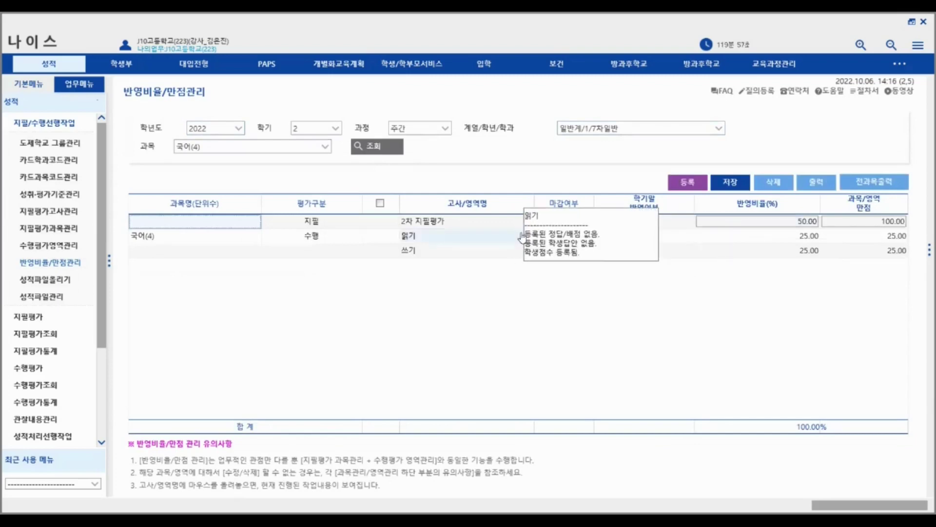
pyautogui.moveTo(460, 251)
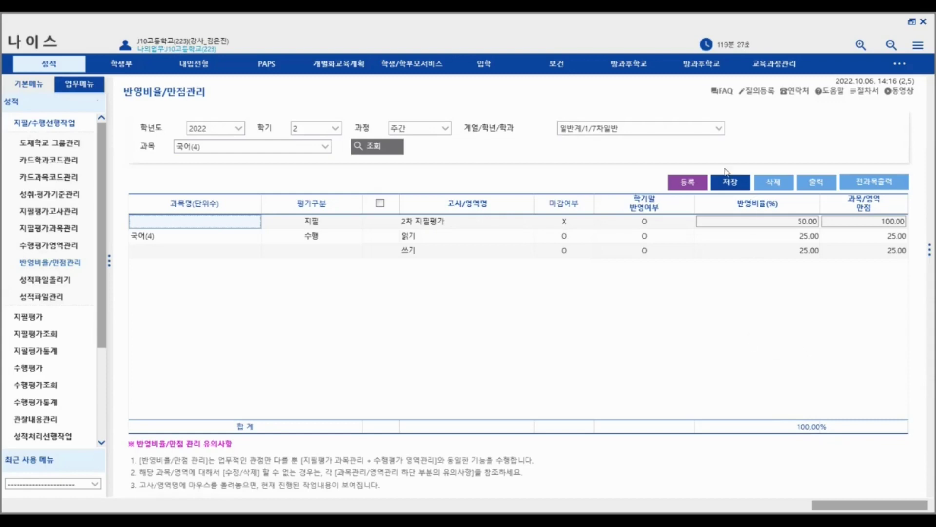
pyautogui.click(717, 130)
pyautogui.click(683, 141)
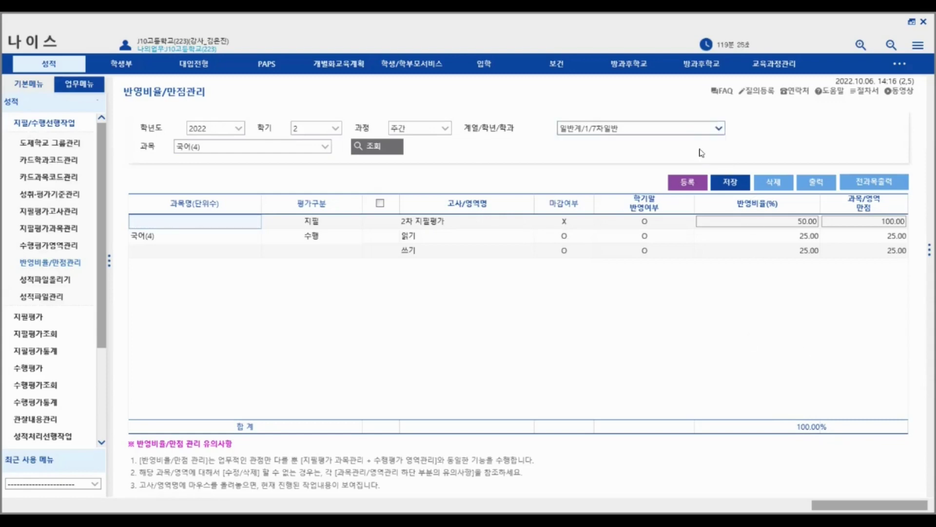
pyautogui.click(320, 146)
pyautogui.click(196, 183)
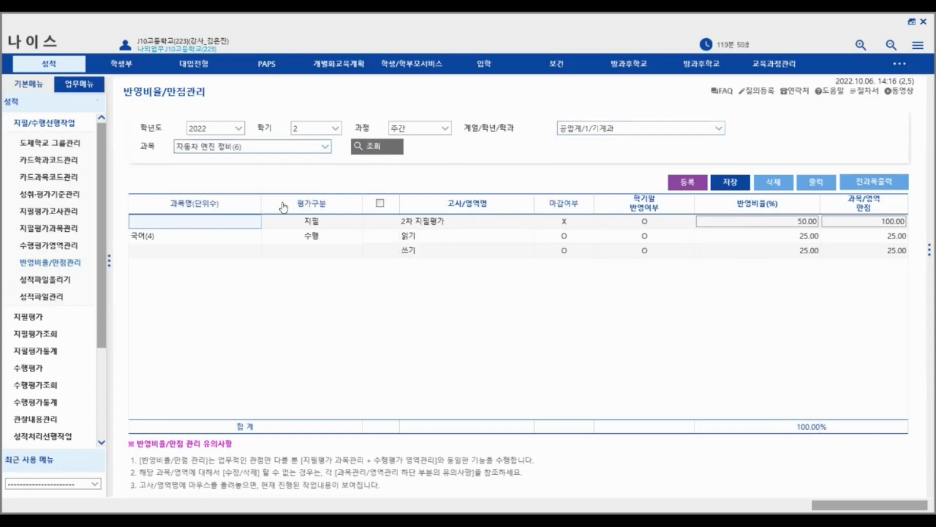
pyautogui.click(397, 149)
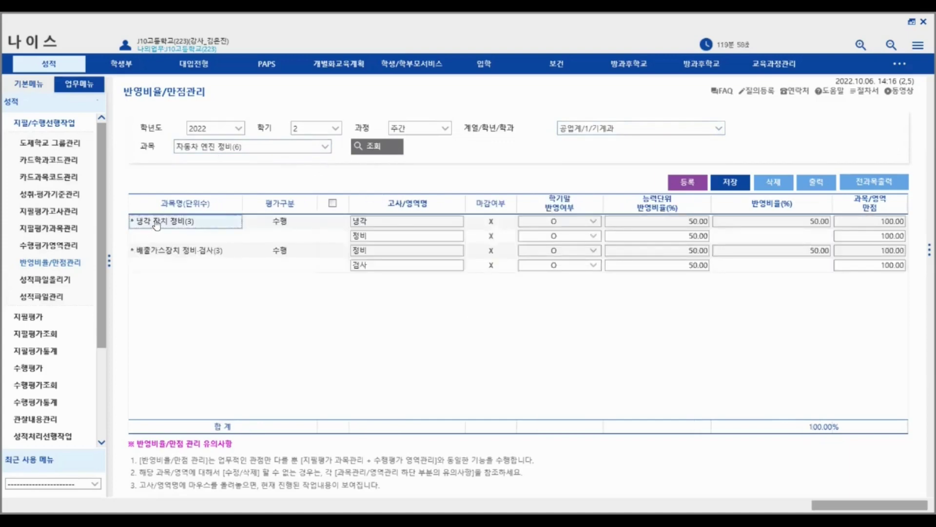
pyautogui.click(697, 187)
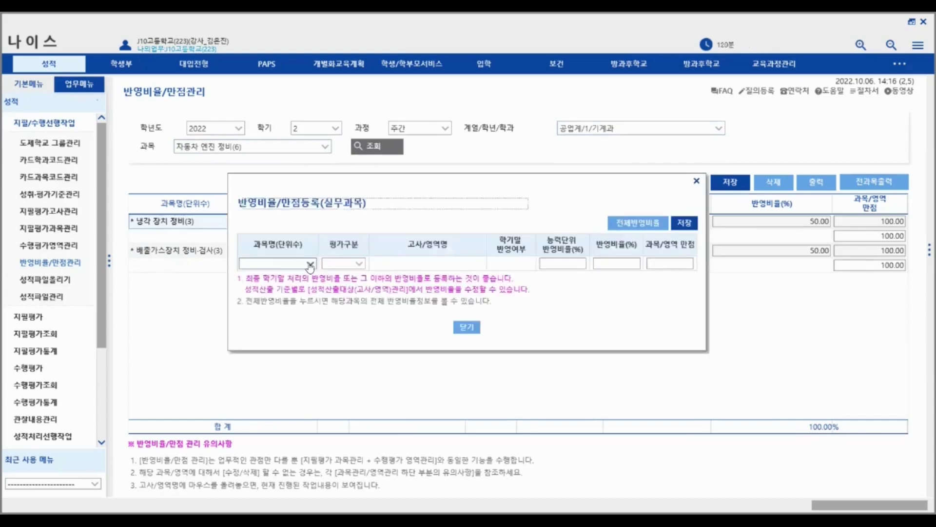
pyautogui.click(311, 263)
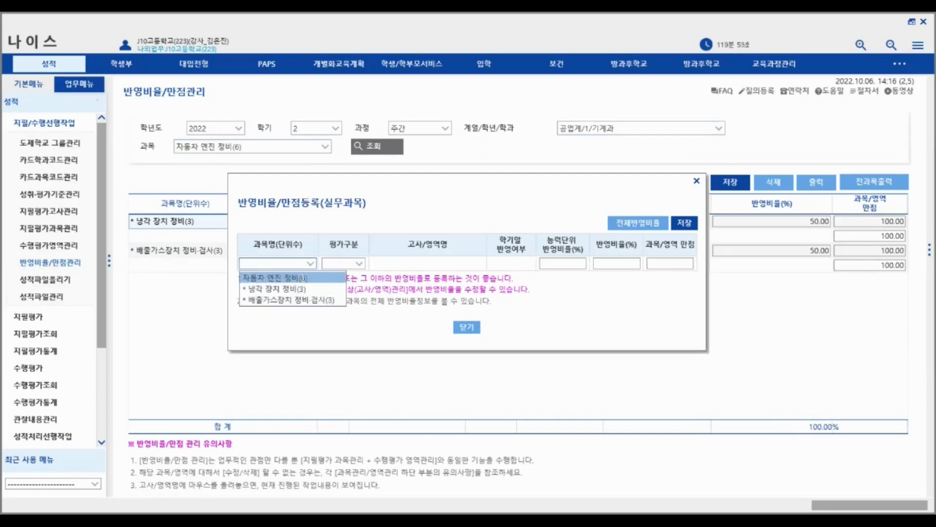
pyautogui.click(292, 277)
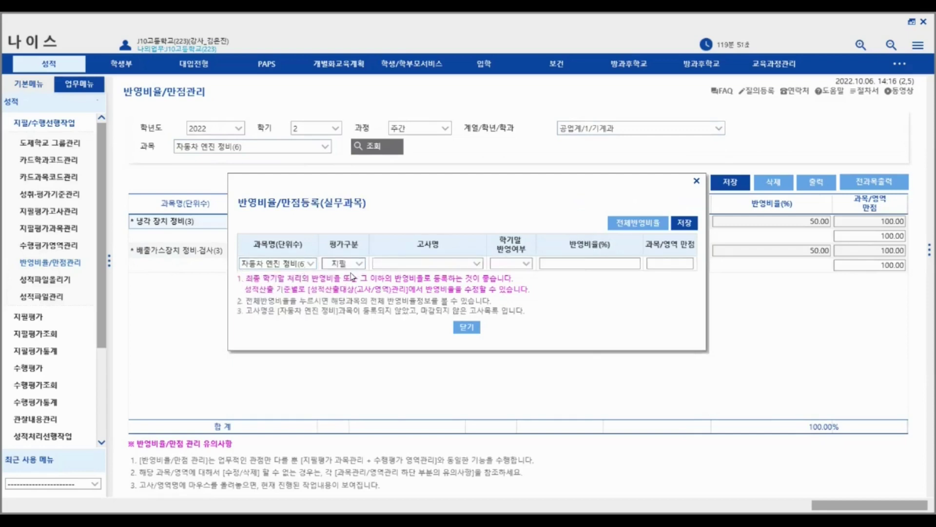
pyautogui.click(295, 263)
pyautogui.click(276, 289)
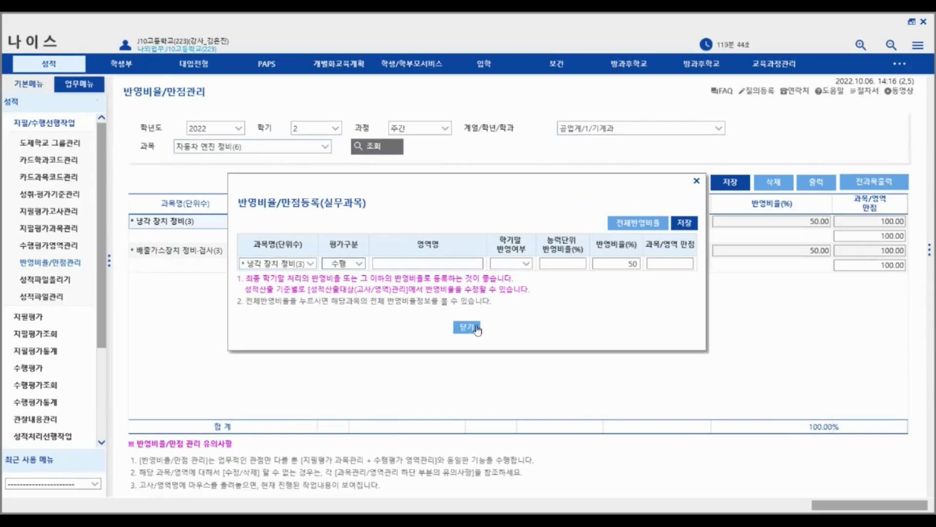
pyautogui.click(298, 263)
pyautogui.click(288, 278)
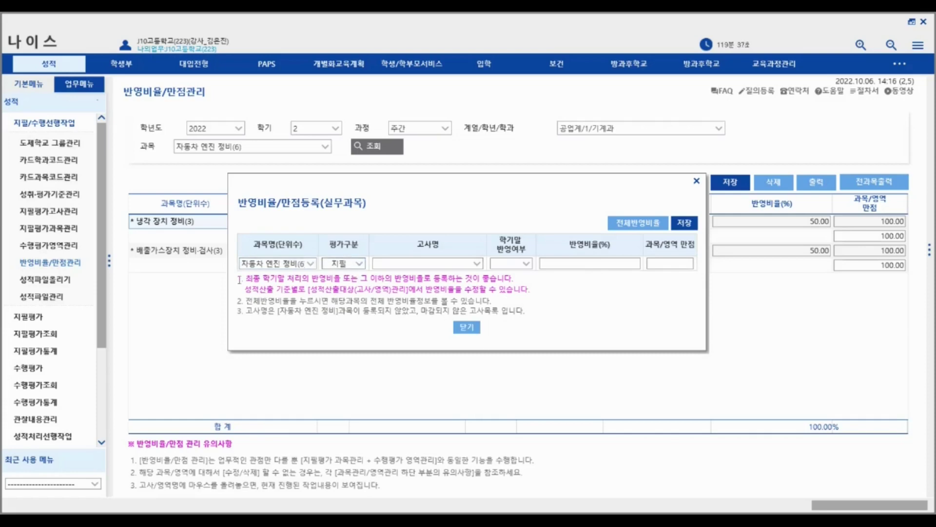
pyautogui.click(310, 264)
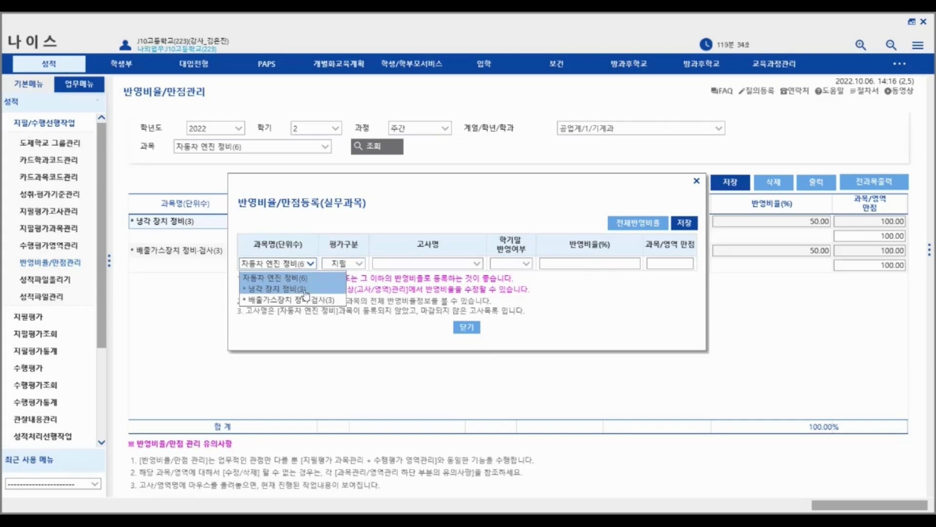
pyautogui.click(466, 330)
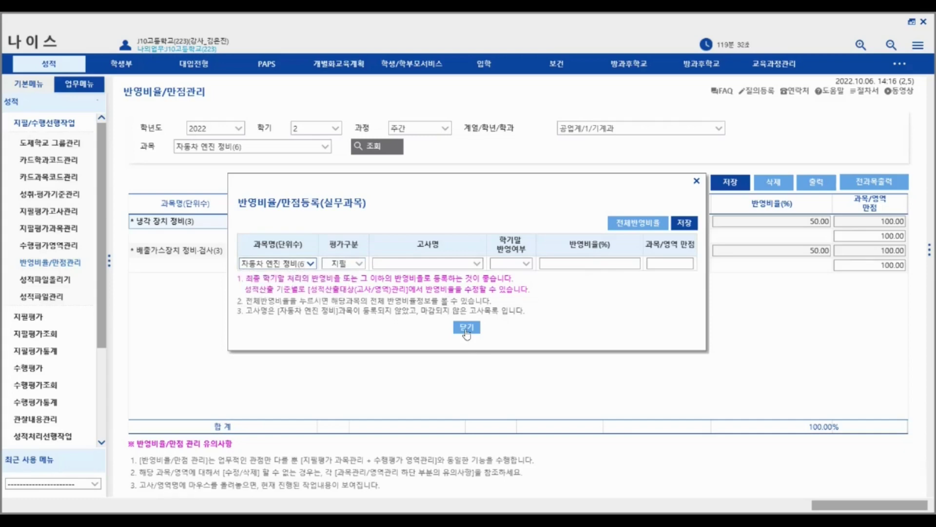
pyautogui.click(465, 331)
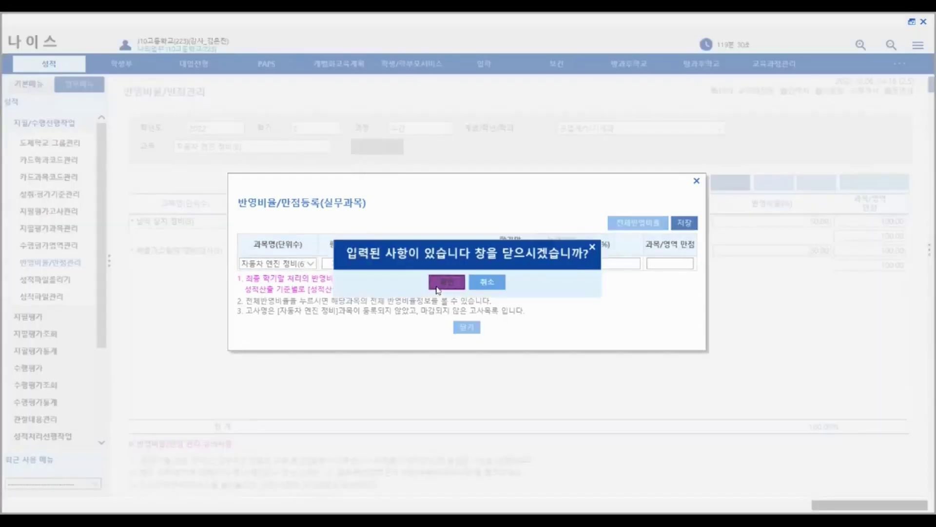
pyautogui.click(446, 282)
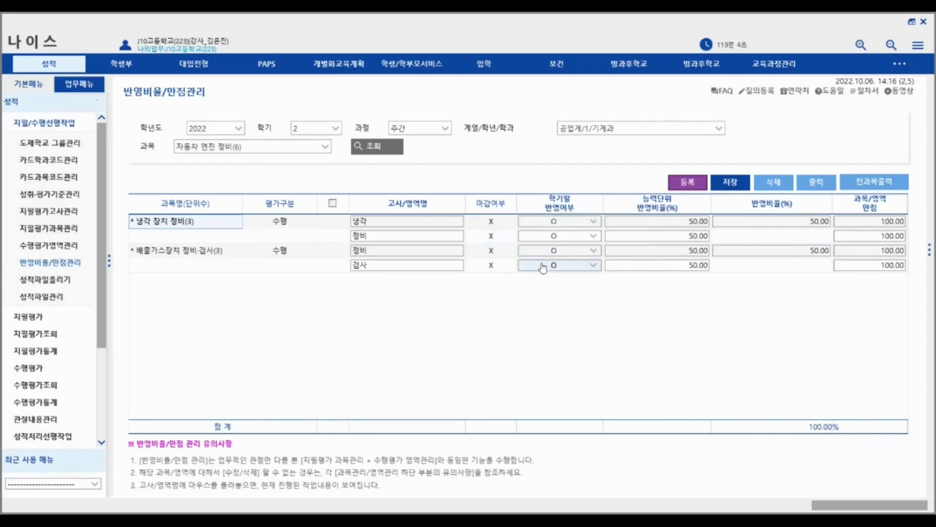
pyautogui.moveTo(352, 225)
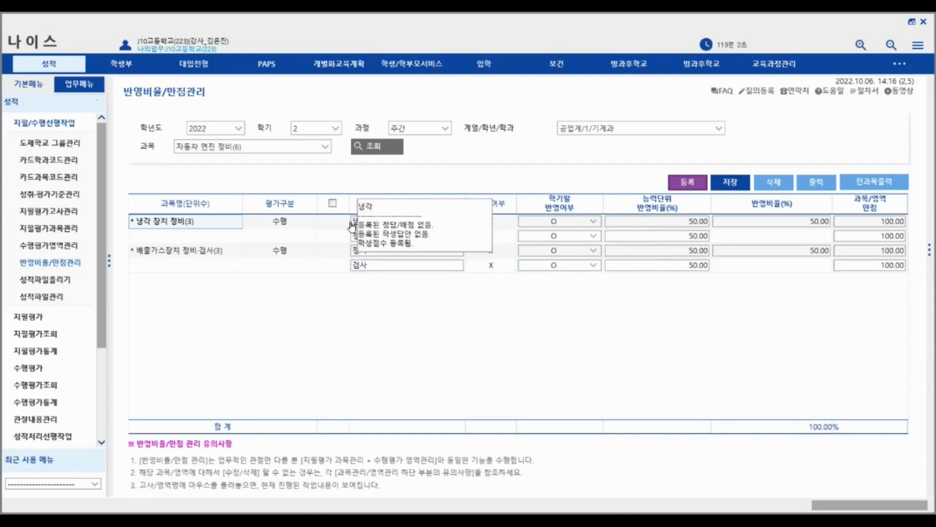
pyautogui.click(322, 147)
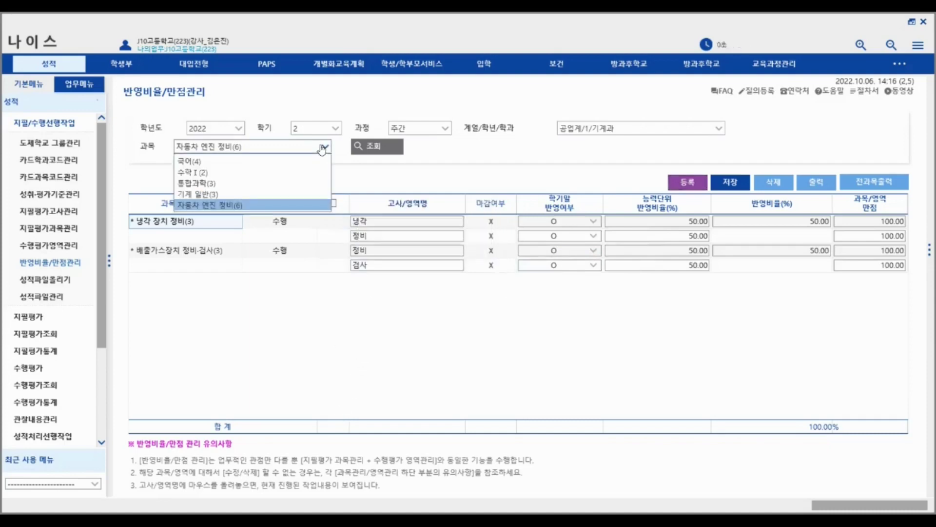
pyautogui.click(323, 148)
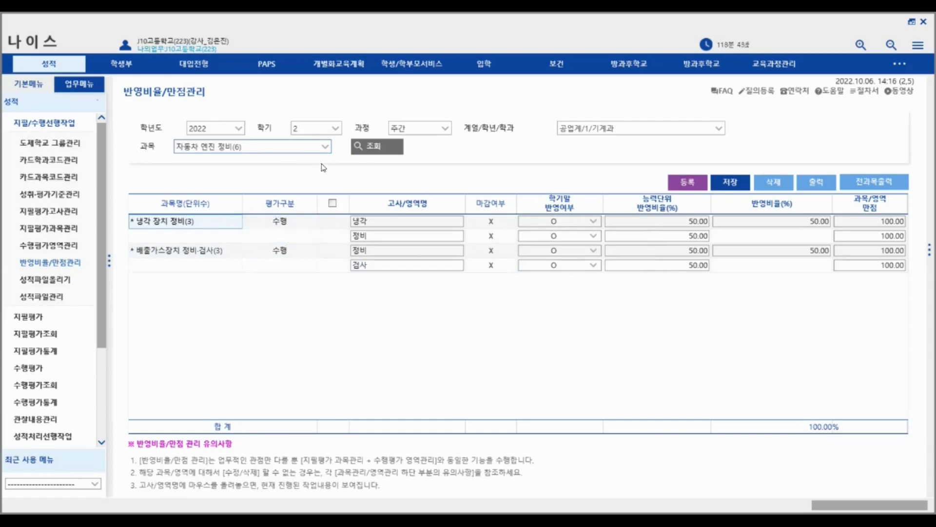
pyautogui.click(325, 147)
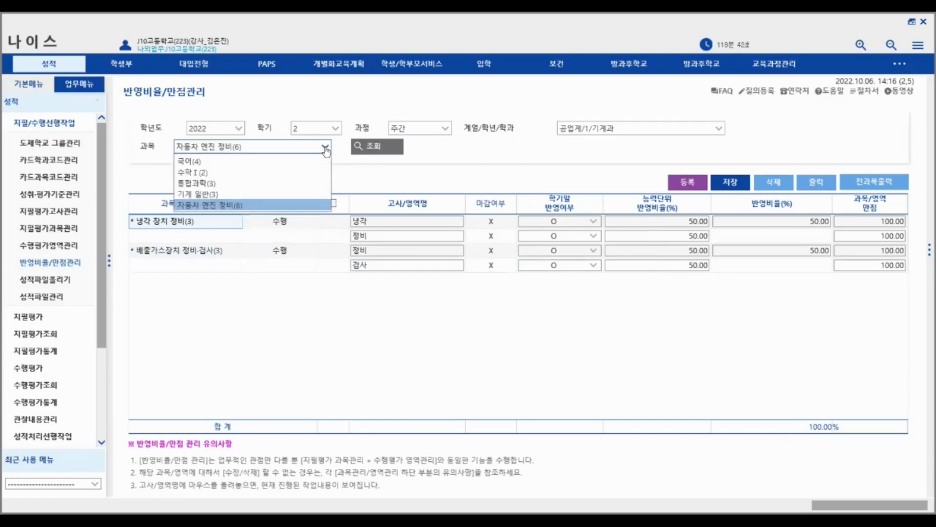
pyautogui.click(287, 205)
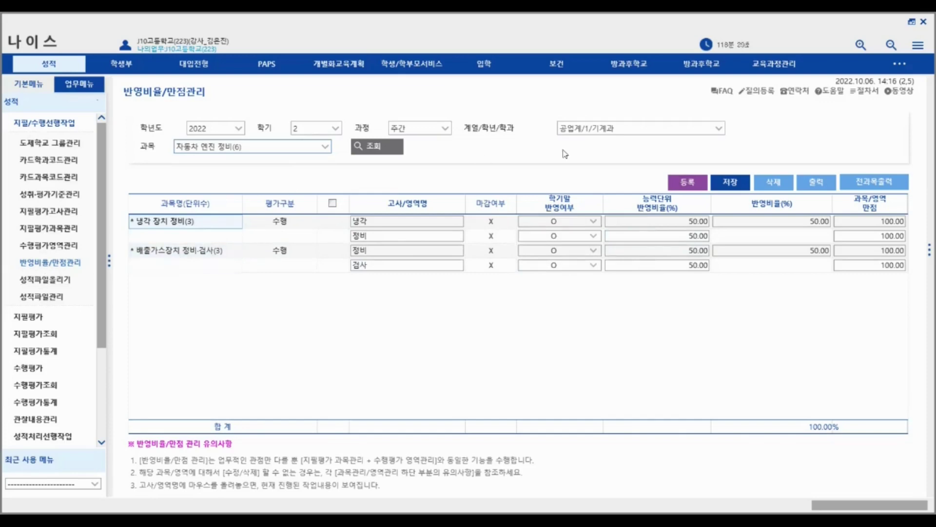
pyautogui.click(718, 129)
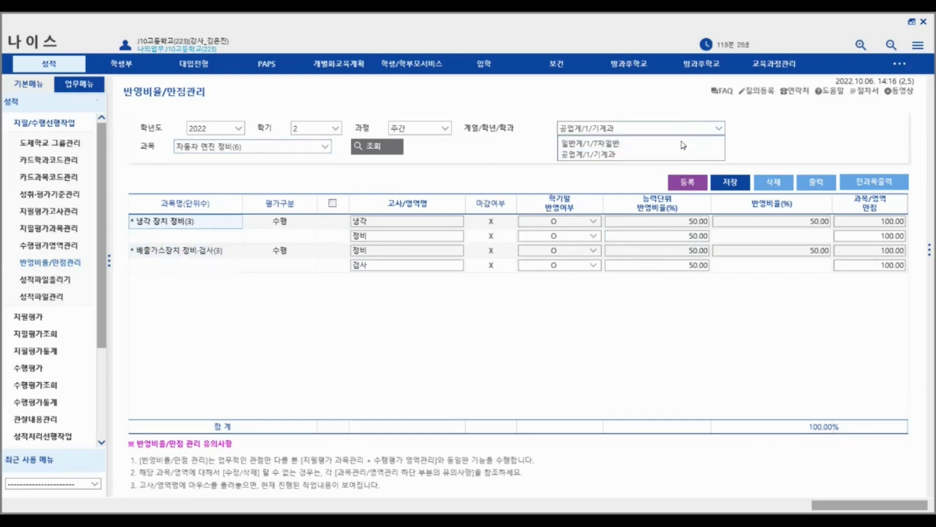
pyautogui.click(683, 149)
pyautogui.click(363, 154)
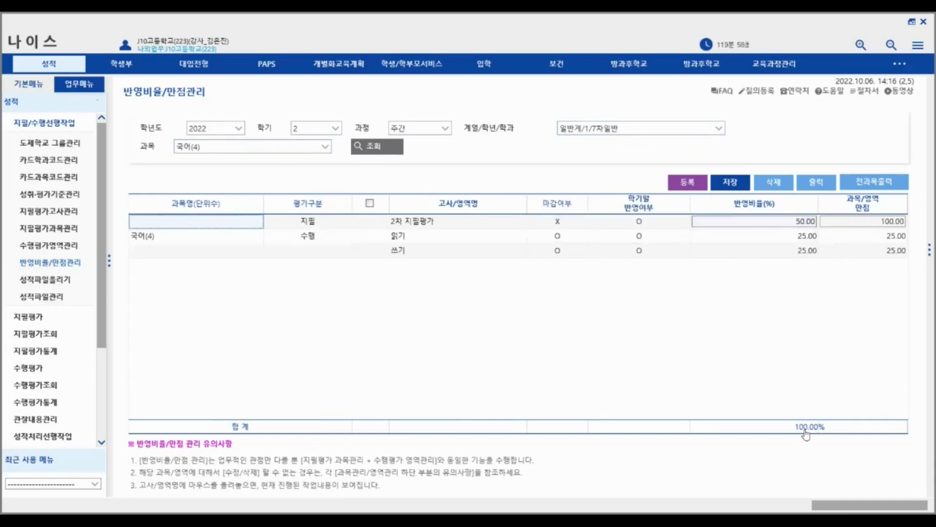
pyautogui.click(682, 128)
pyautogui.click(674, 151)
pyautogui.click(674, 129)
pyautogui.click(675, 152)
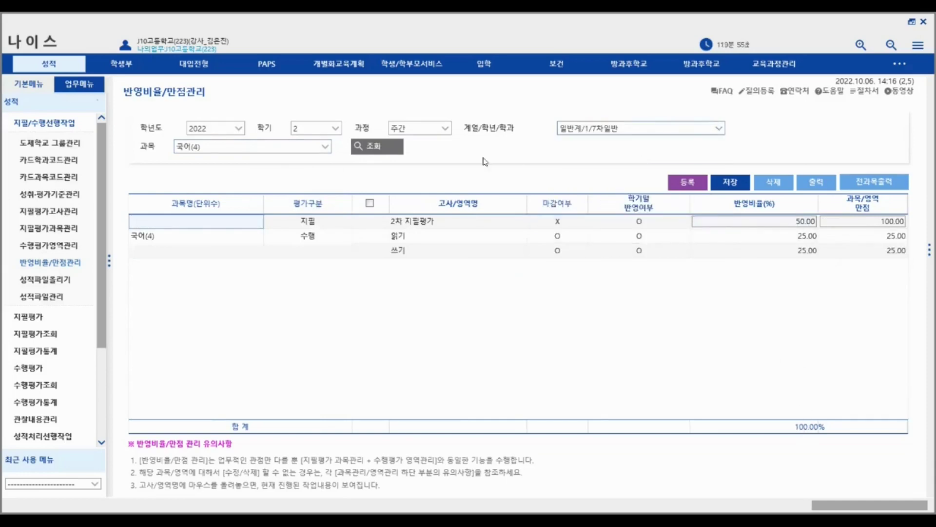
pyautogui.click(302, 146)
pyautogui.click(292, 205)
pyautogui.click(373, 147)
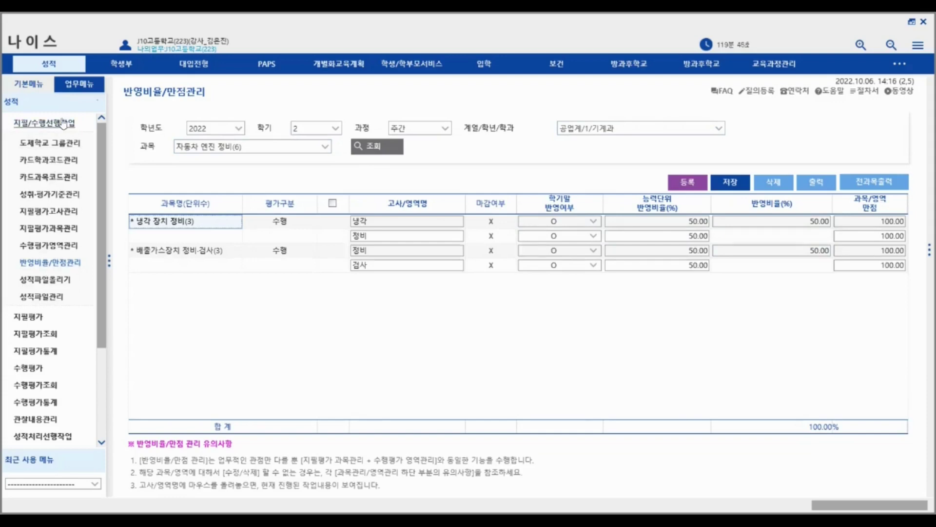
# - Browse the score-file pages, viewing the answer-key/points and student-answer files
pyautogui.click(45, 285)
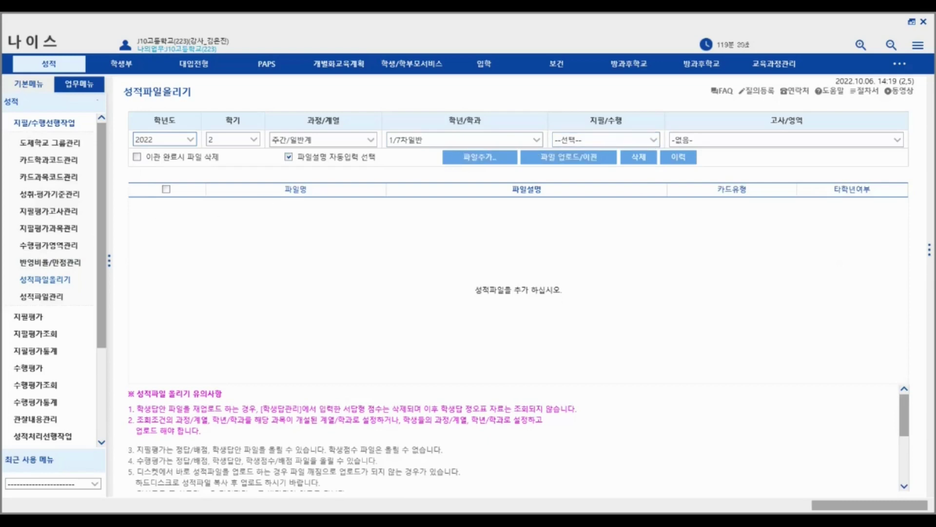
pyautogui.click(51, 298)
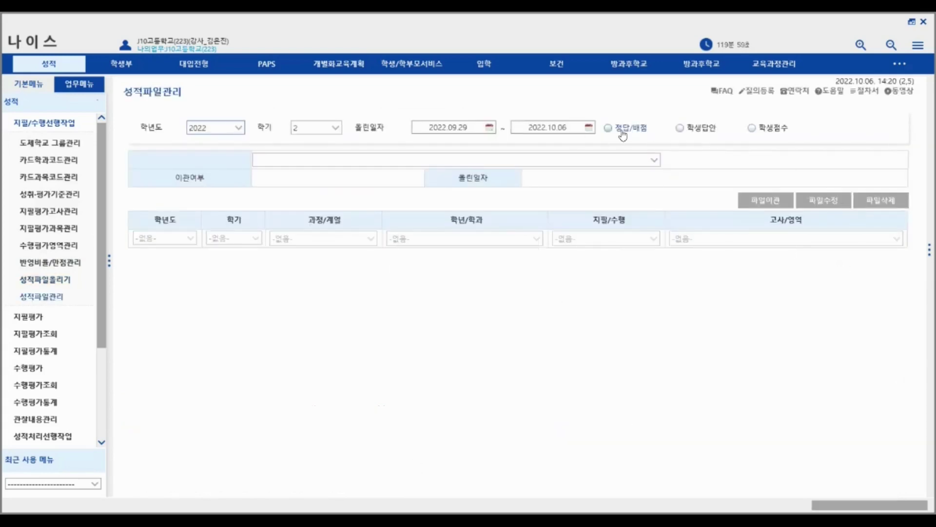
pyautogui.click(608, 128)
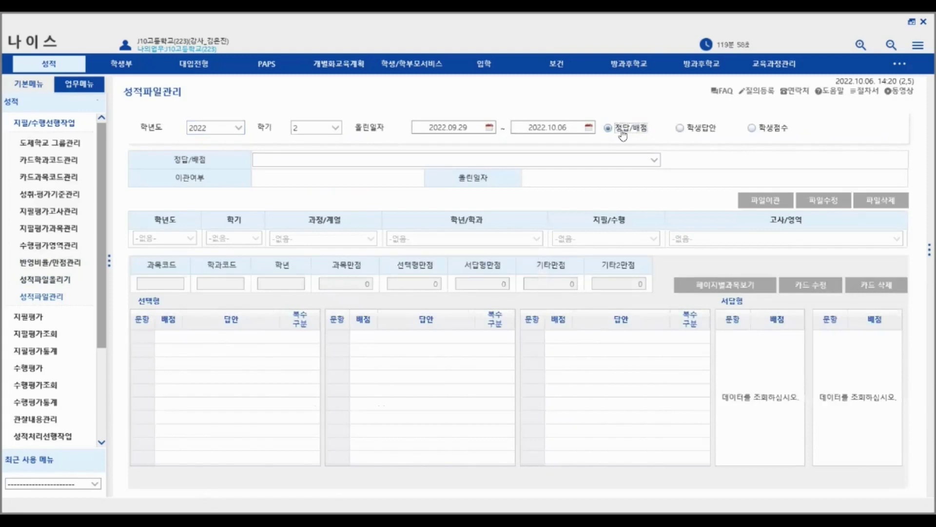
pyautogui.click(653, 160)
pyautogui.click(680, 128)
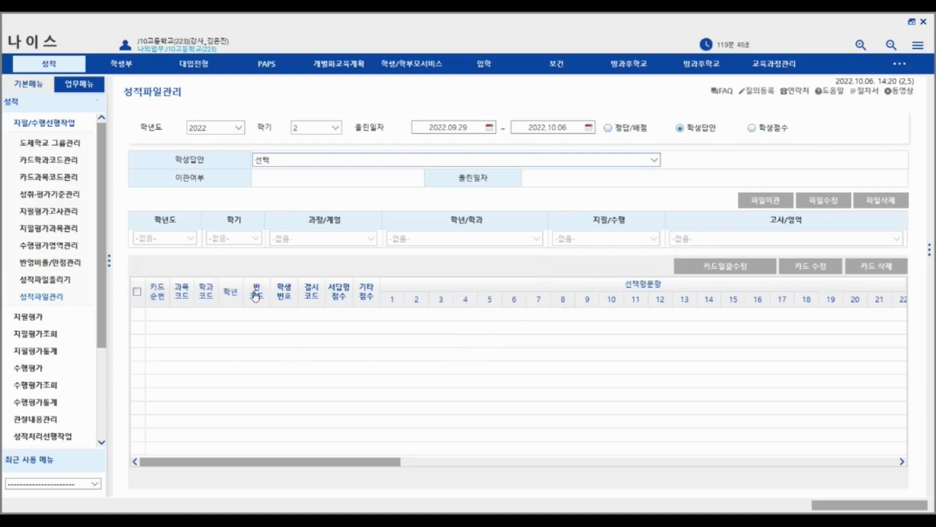
pyautogui.click(65, 284)
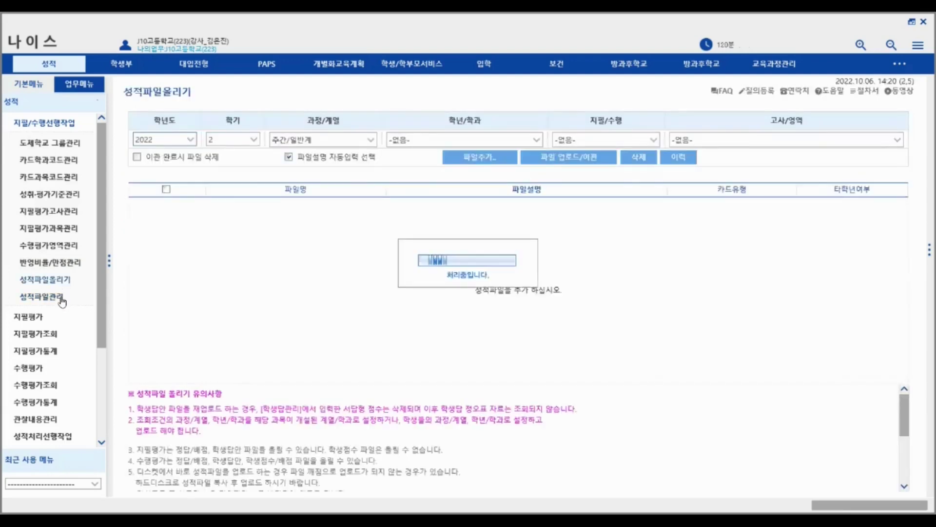
pyautogui.click(59, 297)
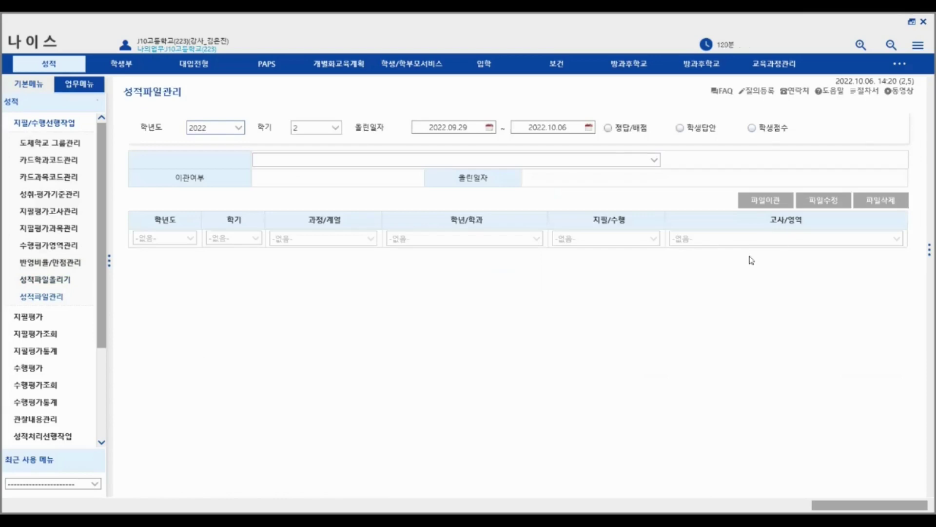
pyautogui.click(681, 129)
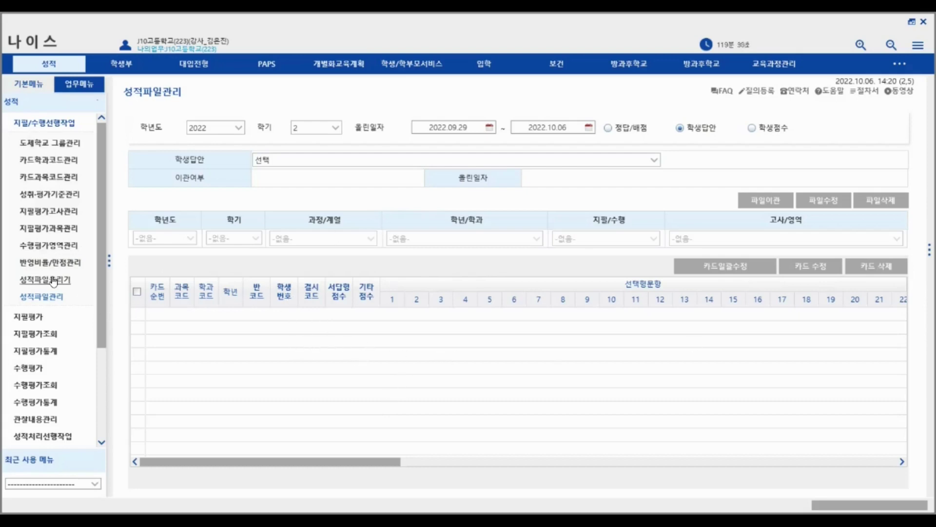
# - Expand the 지필평가 menu group and open the 문항정보표 form
pyautogui.click(66, 127)
pyautogui.click(65, 128)
pyautogui.click(66, 127)
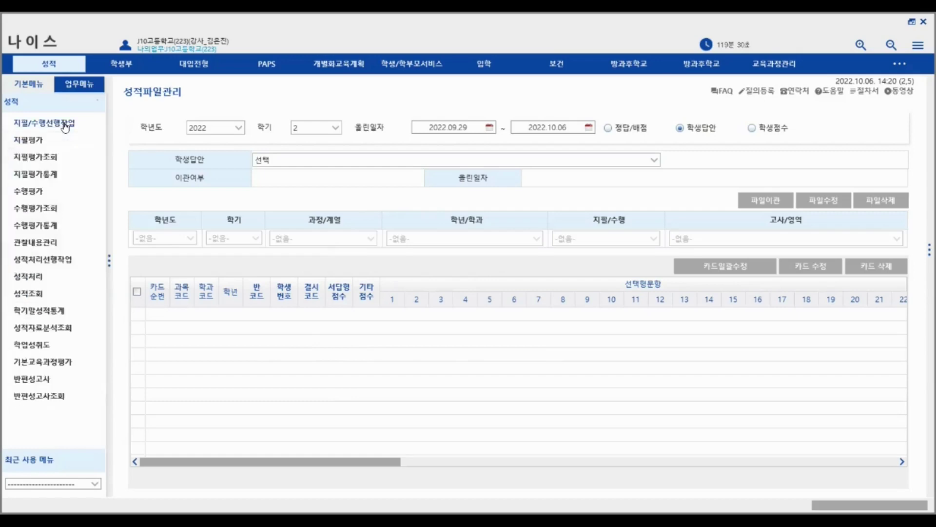
pyautogui.click(43, 142)
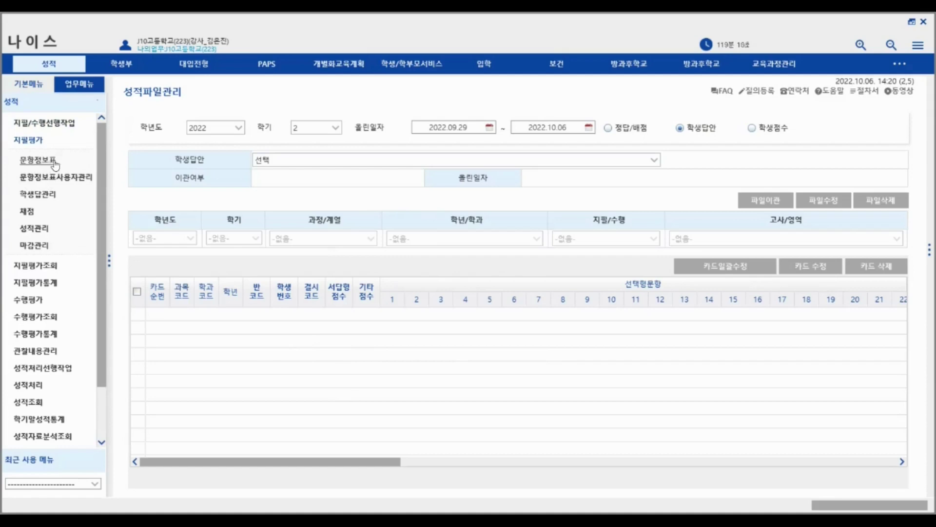
pyautogui.click(41, 167)
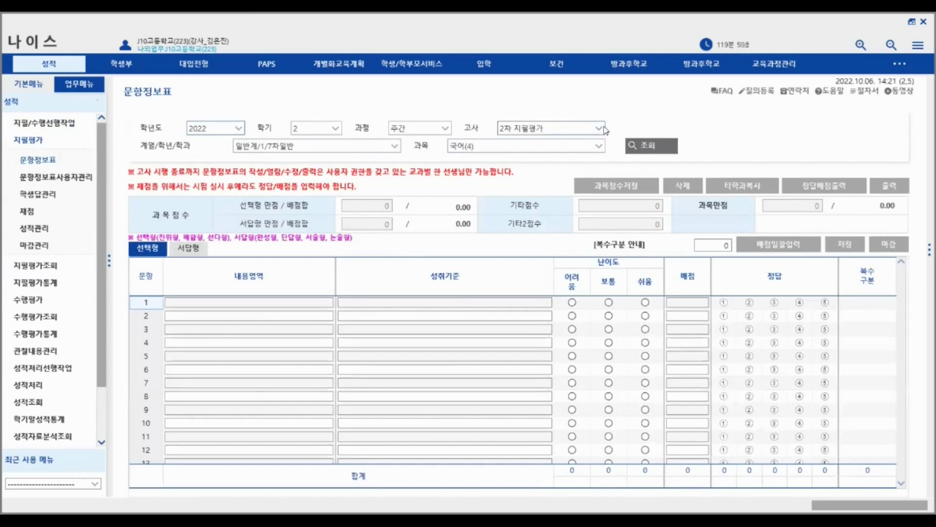
# - Load 국어(4)'s 2차 지필평가 item table, toggling question 1's 어려움 rating on and off
pyautogui.click(600, 129)
pyautogui.click(600, 128)
pyautogui.click(600, 129)
pyautogui.click(600, 129)
pyautogui.click(599, 129)
pyautogui.click(583, 128)
pyautogui.click(650, 146)
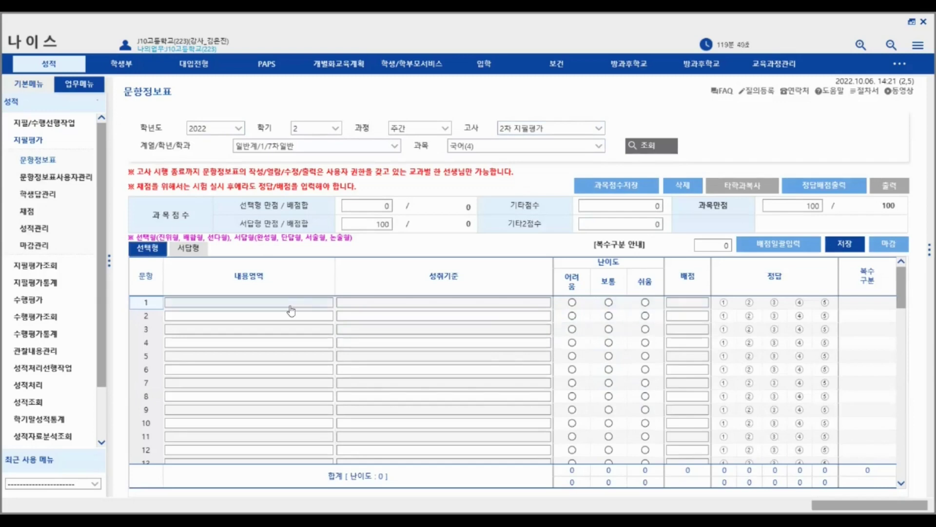
pyautogui.click(573, 303)
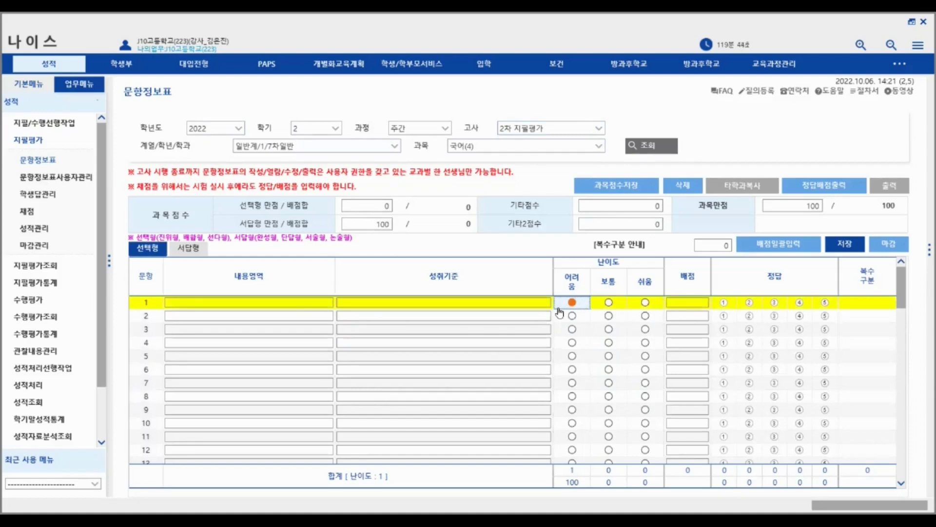
pyautogui.click(572, 303)
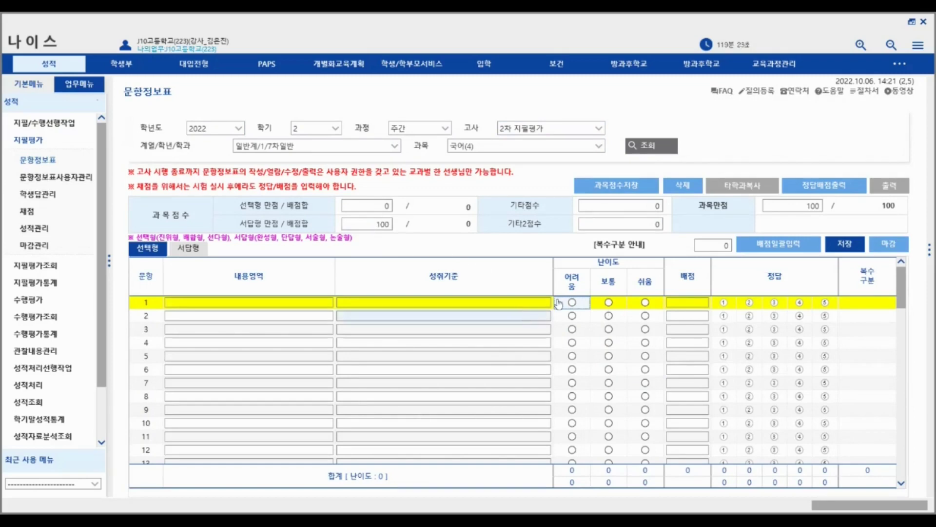
# - Mark and clear question 1's answer, then step through the points cells for questions 1–7
pyautogui.click(723, 302)
pyautogui.click(686, 302)
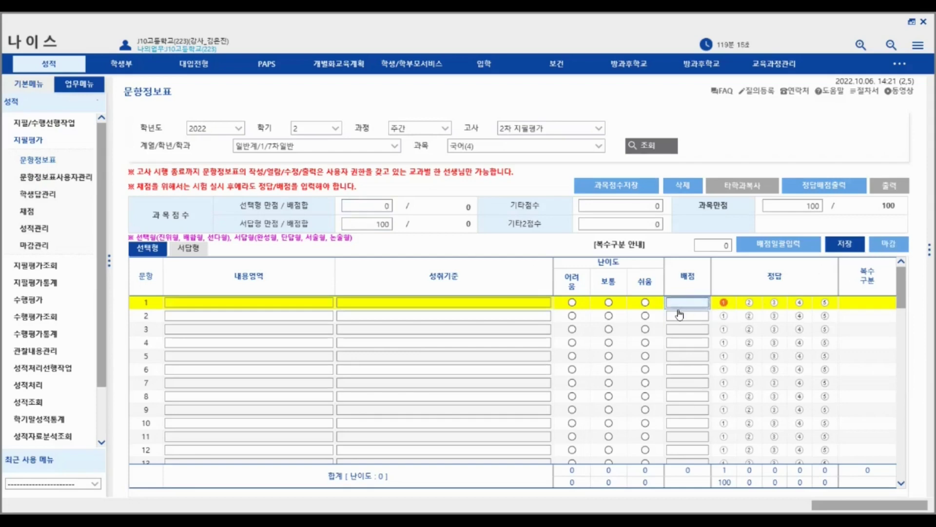
pyautogui.click(720, 306)
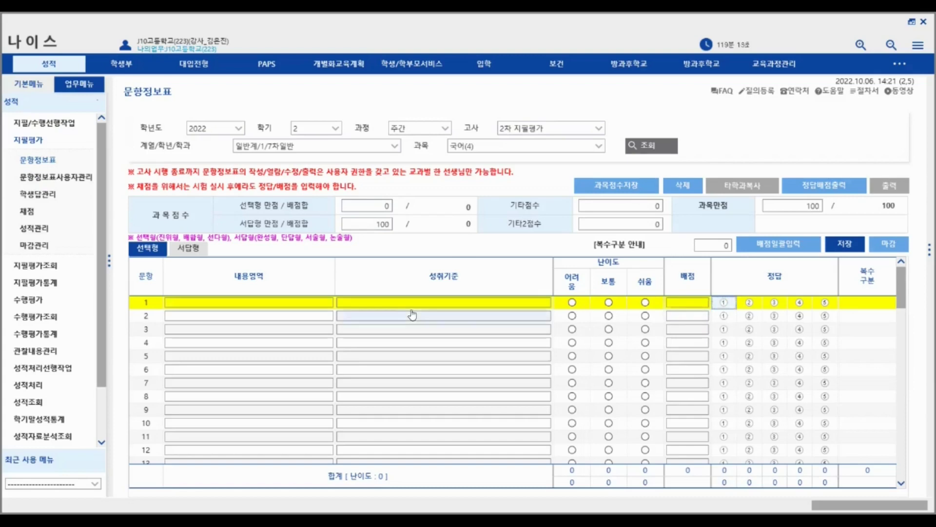
pyautogui.click(691, 305)
pyautogui.click(694, 317)
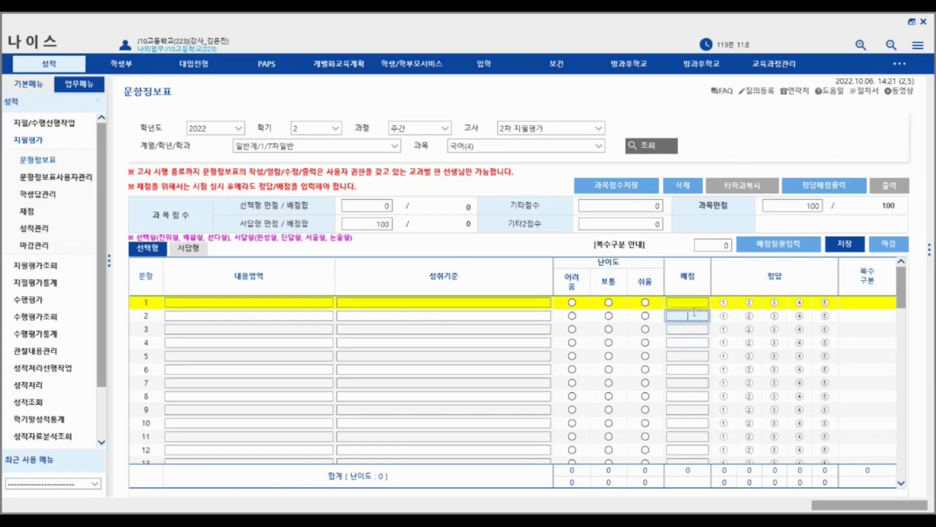
pyautogui.click(691, 330)
pyautogui.click(689, 343)
pyautogui.click(693, 384)
pyautogui.click(693, 359)
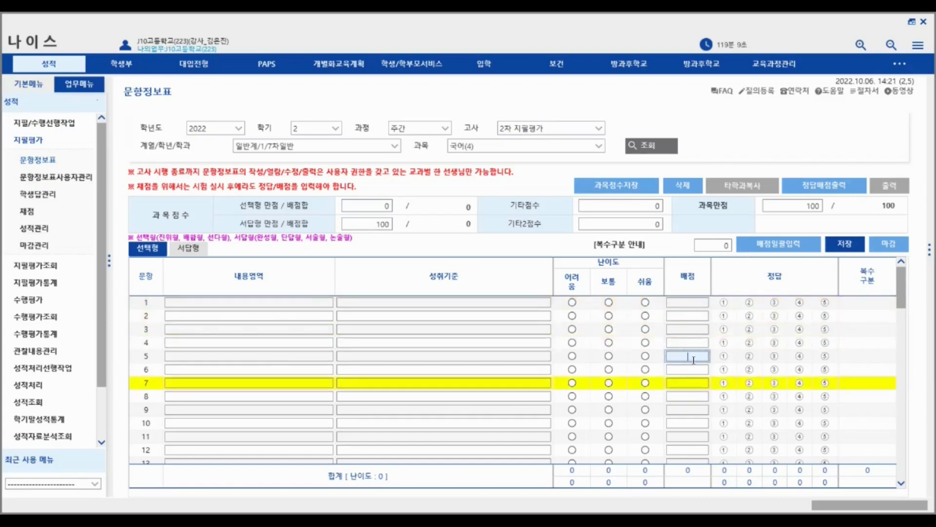
pyautogui.click(688, 372)
pyautogui.scroll(-1, 655, 396)
pyautogui.scroll(-1, 655, 396)
pyautogui.click(690, 329)
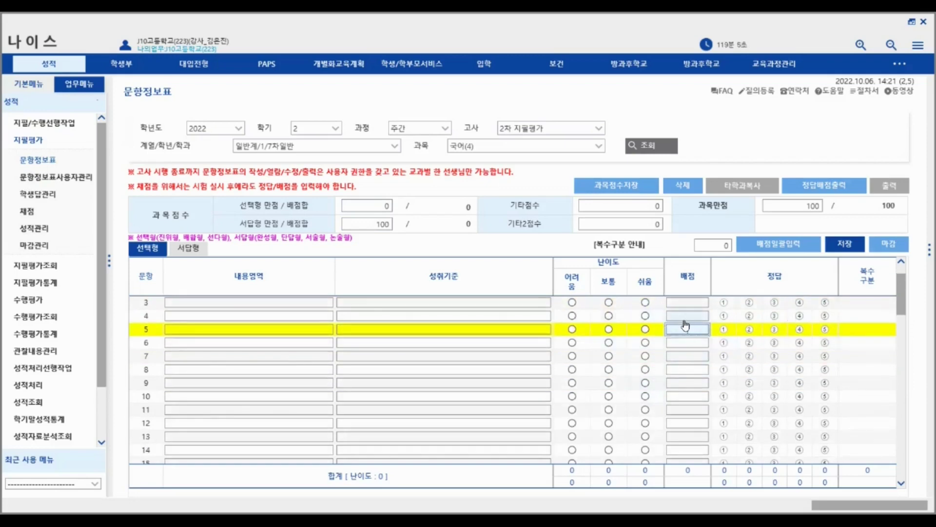
pyautogui.click(687, 316)
pyautogui.click(691, 341)
pyautogui.click(689, 329)
pyautogui.click(688, 316)
pyautogui.click(688, 329)
pyautogui.click(690, 342)
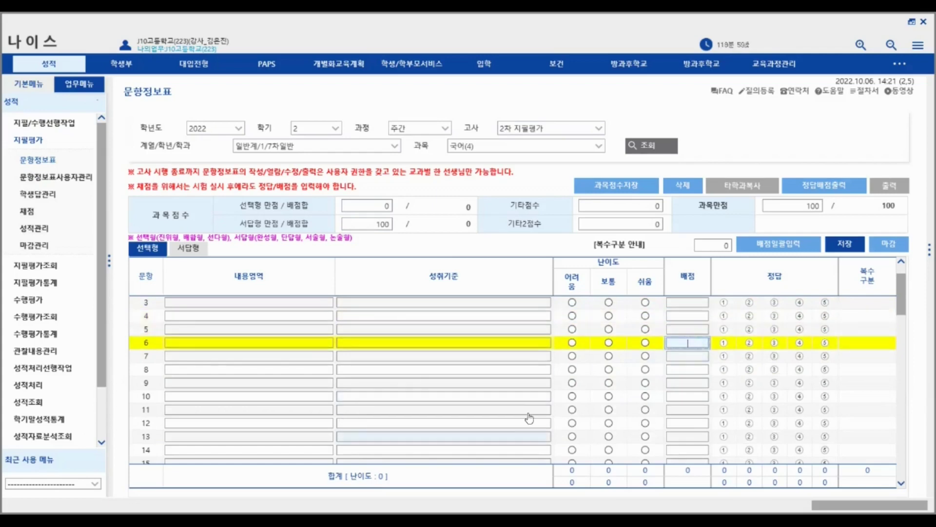
pyautogui.scroll(1, 446, 371)
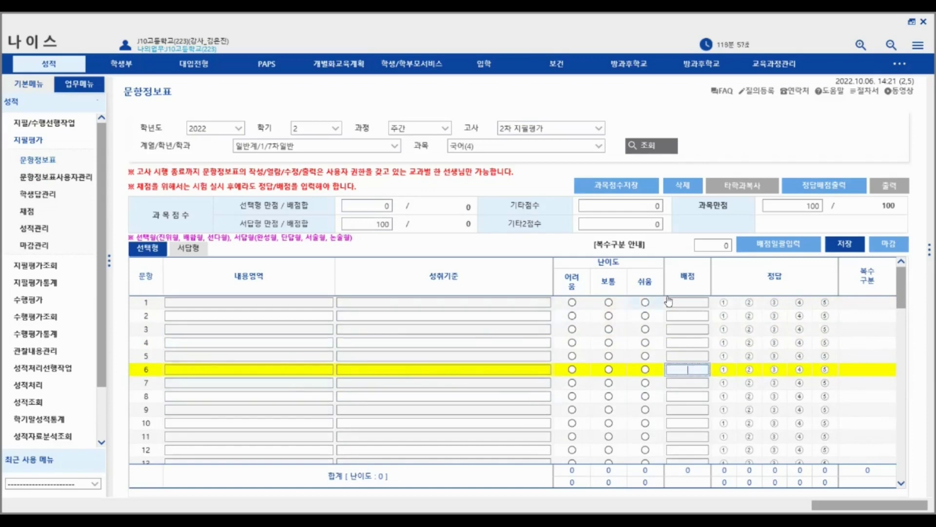
pyautogui.click(691, 303)
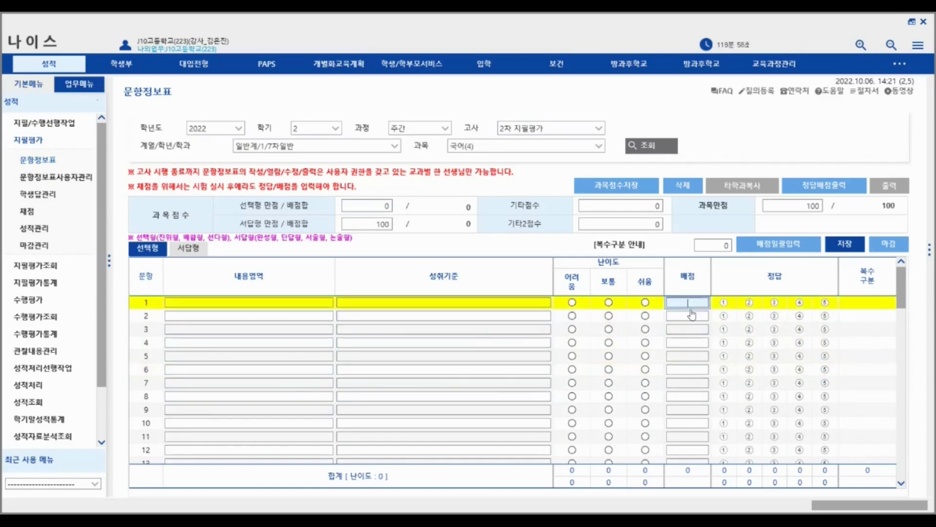
pyautogui.click(689, 315)
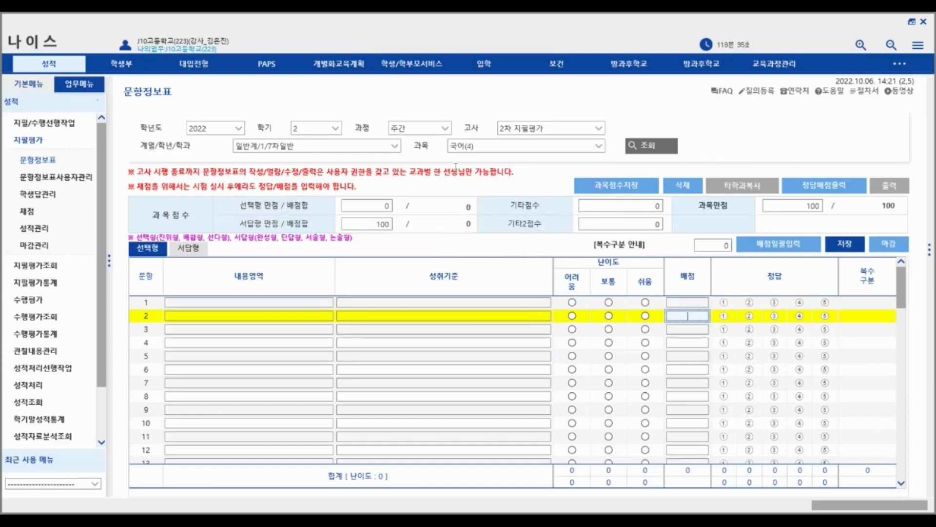
# - Reload the 국어 question table, toggle answer ③ for question 1, then open 문항정보표사용자관리
pyautogui.click(649, 151)
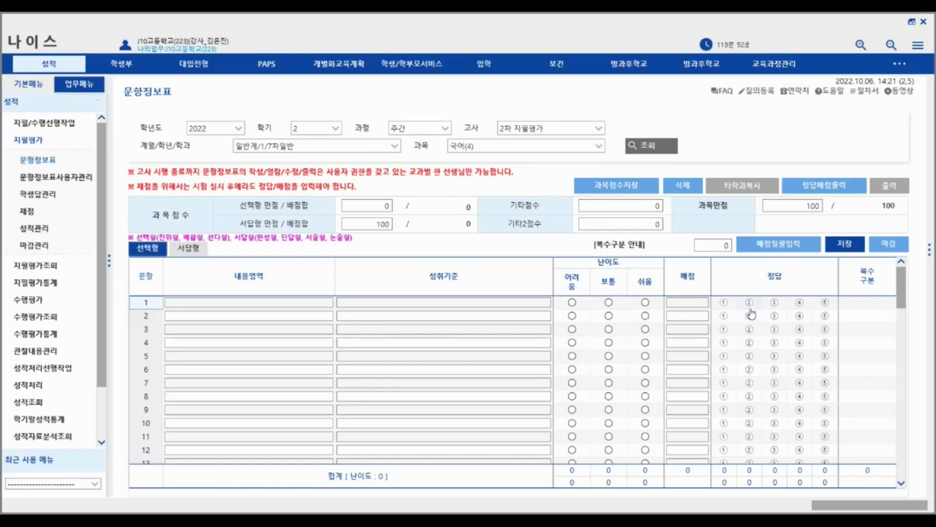
pyautogui.click(774, 302)
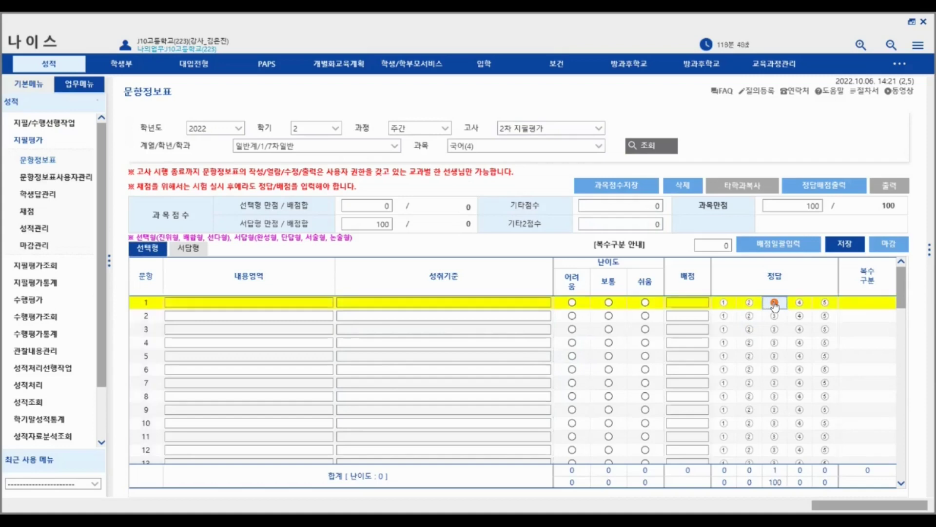
pyautogui.click(775, 306)
pyautogui.click(54, 177)
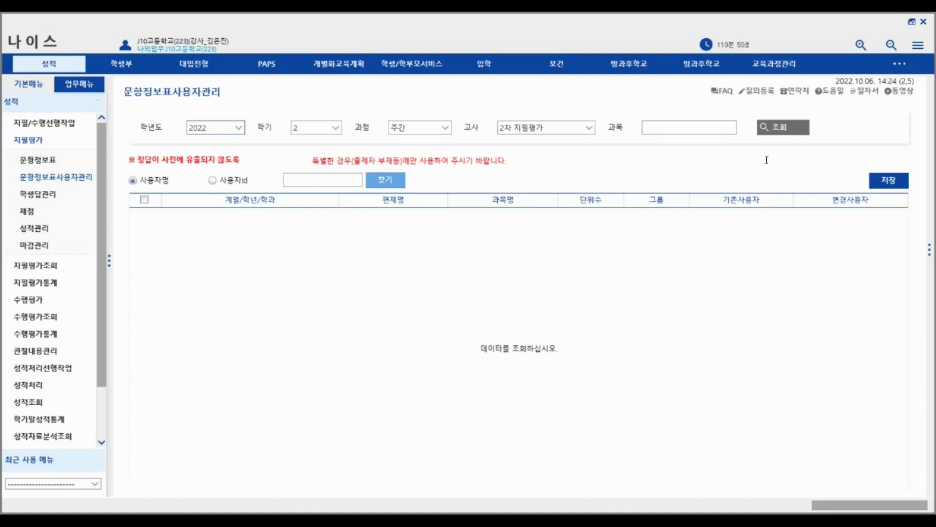
# - Look up the 2차 지필평가 question-table assignments and search for the teacher by name
pyautogui.click(794, 138)
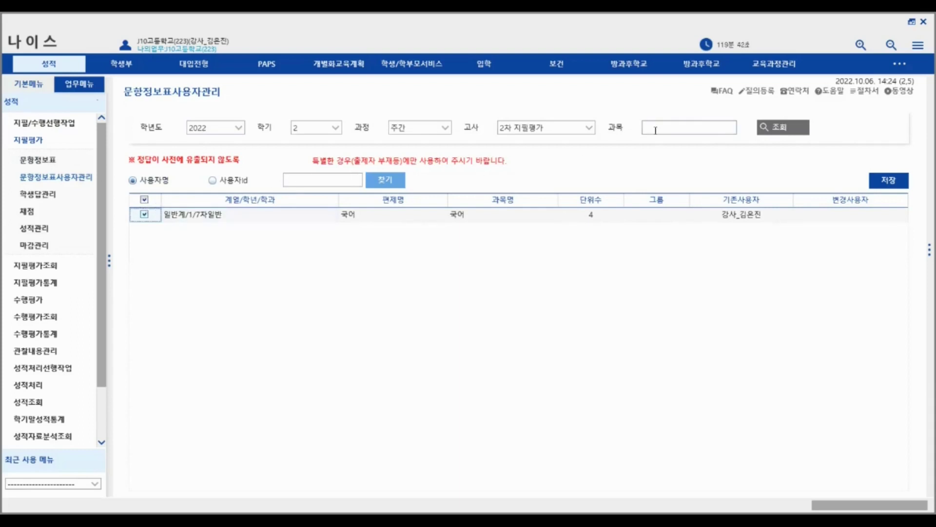
pyautogui.click(306, 179)
pyautogui.press('Return')
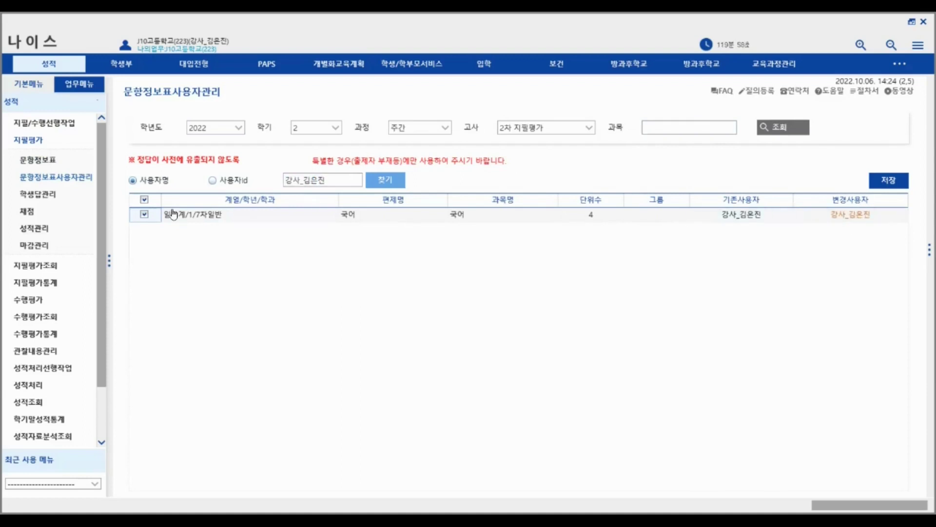
# - Discard the user change, refresh the assignment list, and return to 문항정보표
pyautogui.click(144, 200)
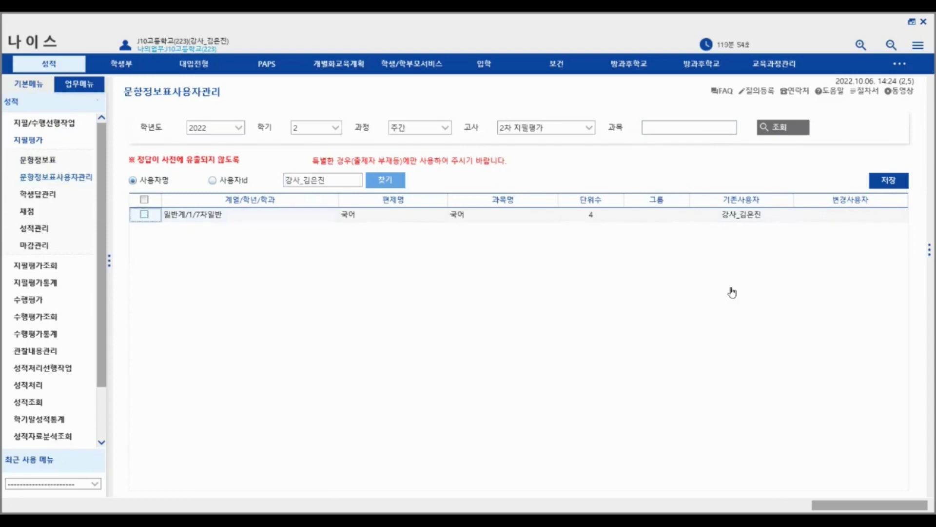
pyautogui.click(780, 128)
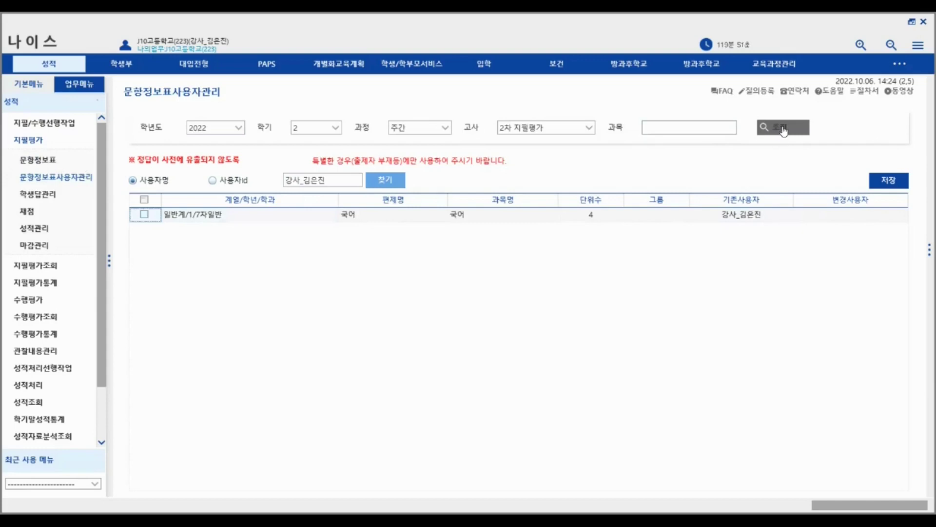
pyautogui.click(47, 167)
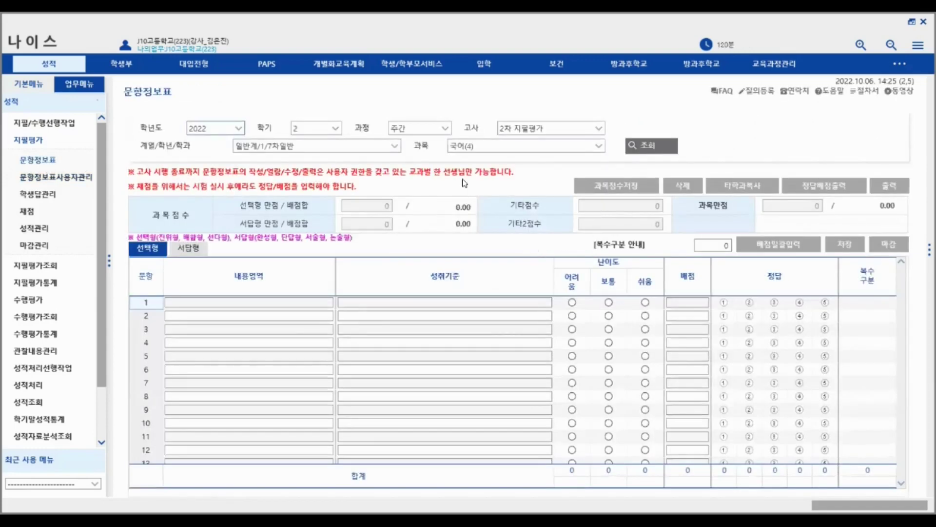
# - Load the 국어 question table, select question 1, and close the 성취기준 popup
pyautogui.click(666, 147)
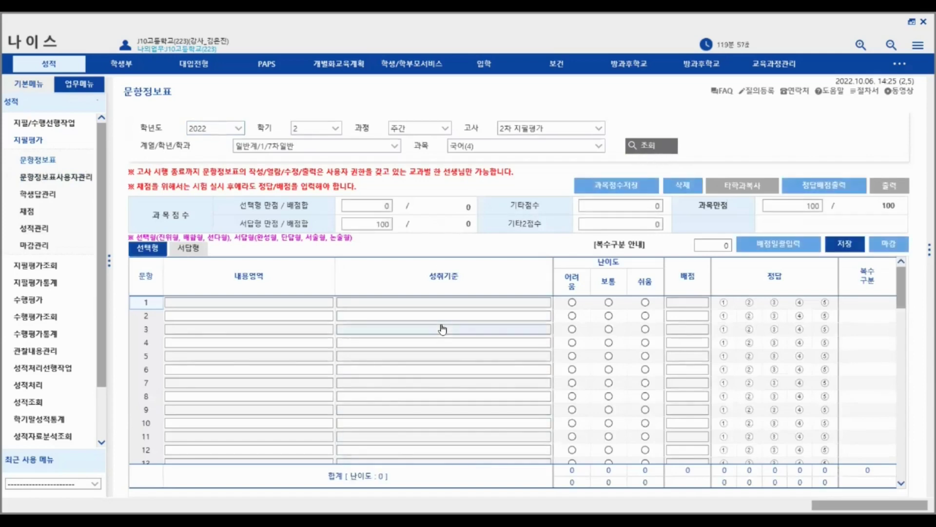
pyautogui.click(482, 305)
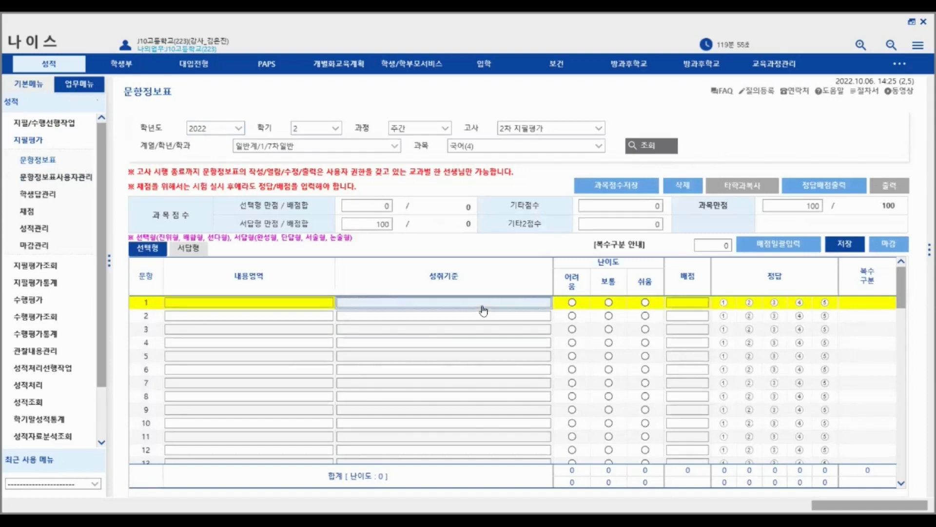
pyautogui.click(685, 90)
# - Tick answers ③ and ④ for question 1, check the 복수구분 choices, then clear both answers
pyautogui.click(775, 302)
pyautogui.click(799, 302)
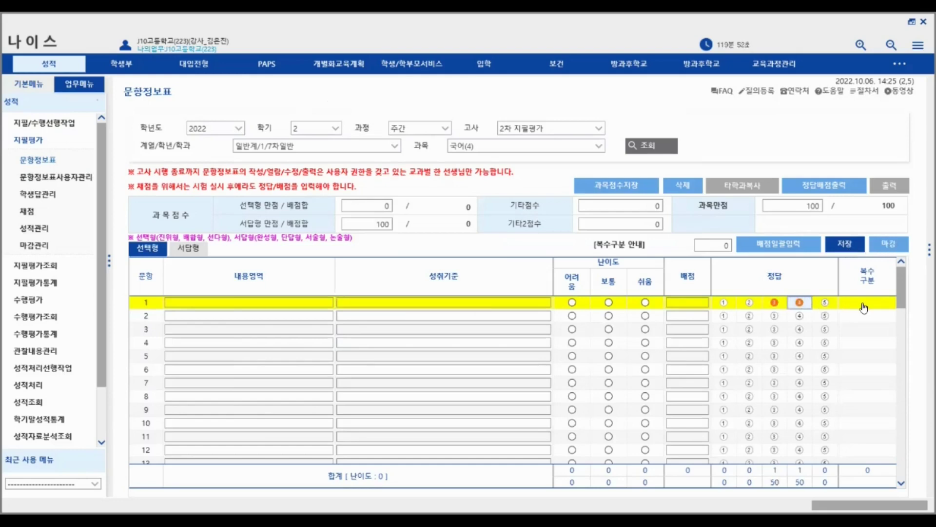
pyautogui.click(890, 303)
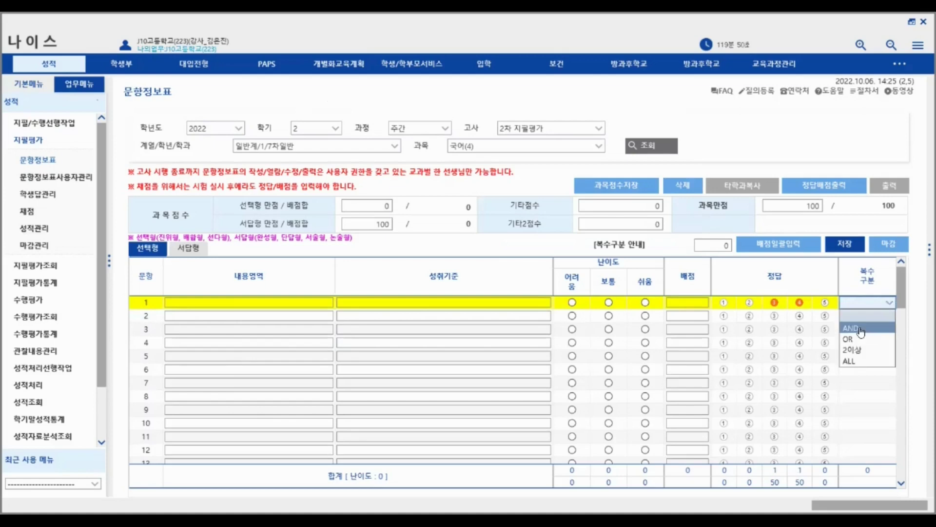
pyautogui.click(774, 303)
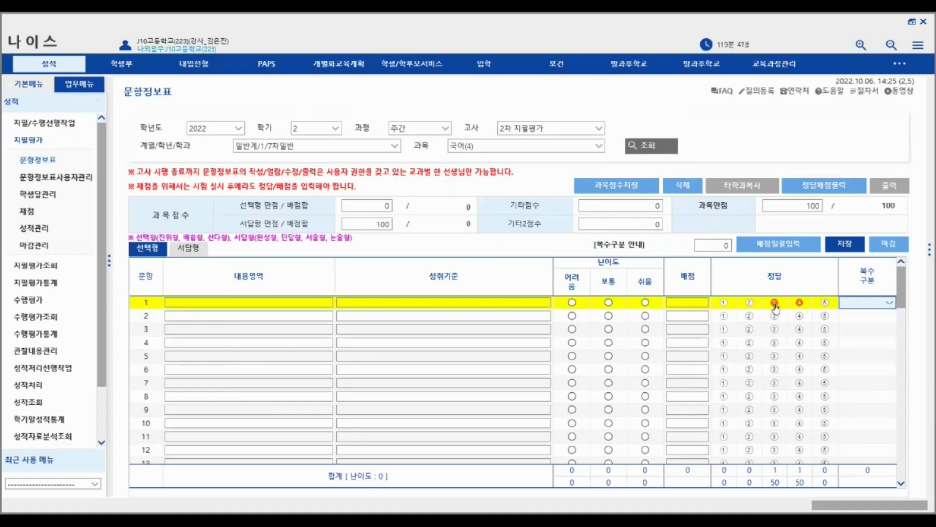
pyautogui.click(889, 305)
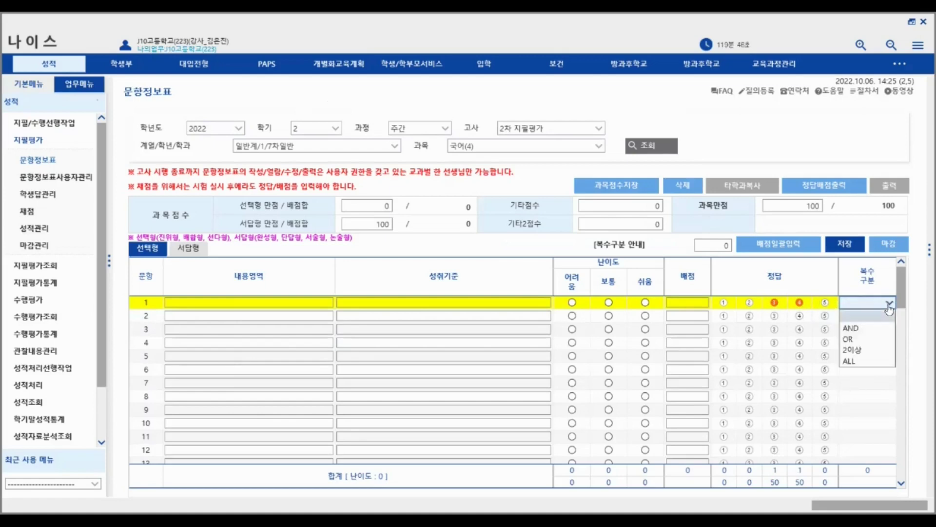
pyautogui.click(775, 305)
pyautogui.click(800, 302)
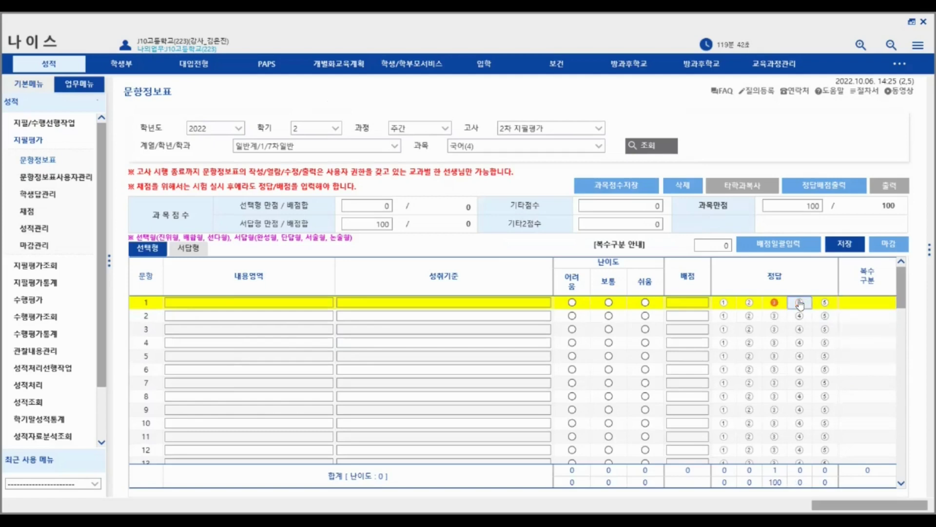
pyautogui.click(779, 303)
# - Go to the 채점 page under the written-exam menu and load the 국어 grading data
pyautogui.click(57, 125)
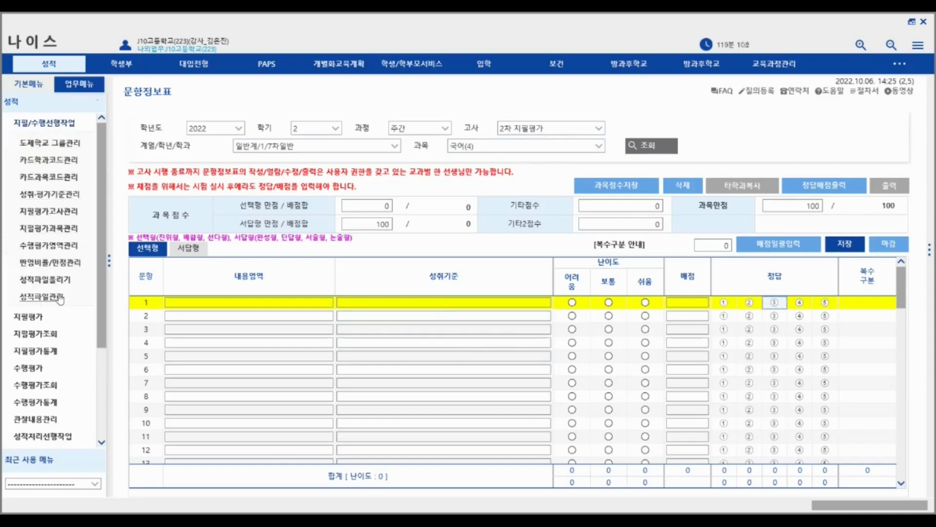
pyautogui.click(61, 125)
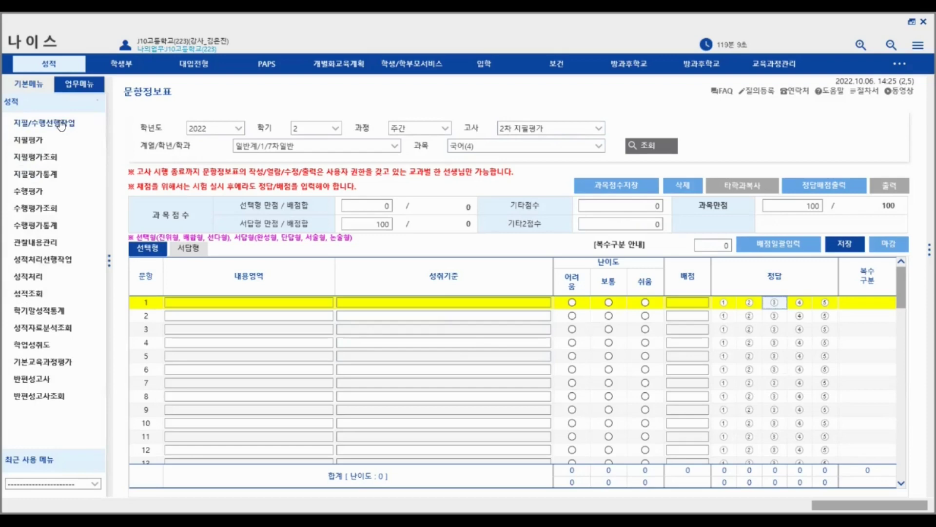
pyautogui.click(60, 125)
pyautogui.click(47, 126)
pyautogui.click(35, 143)
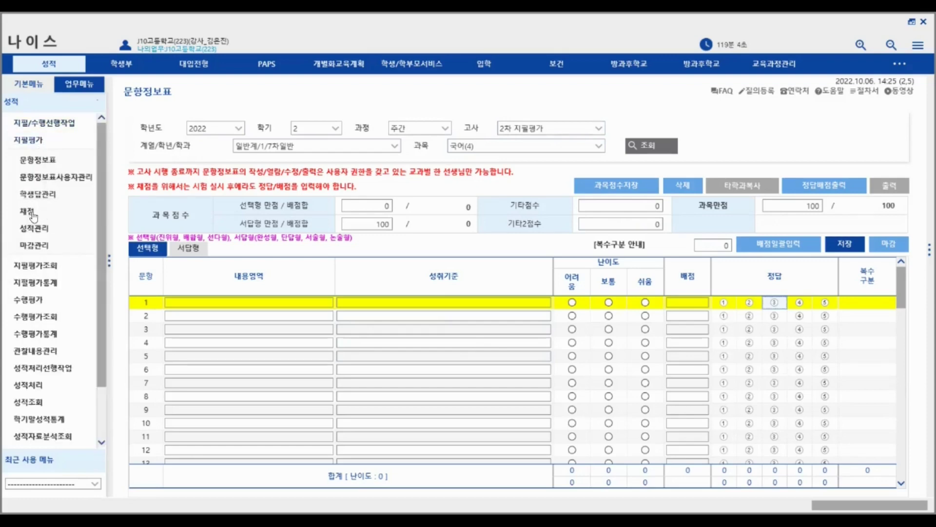
pyautogui.click(32, 213)
pyautogui.click(642, 152)
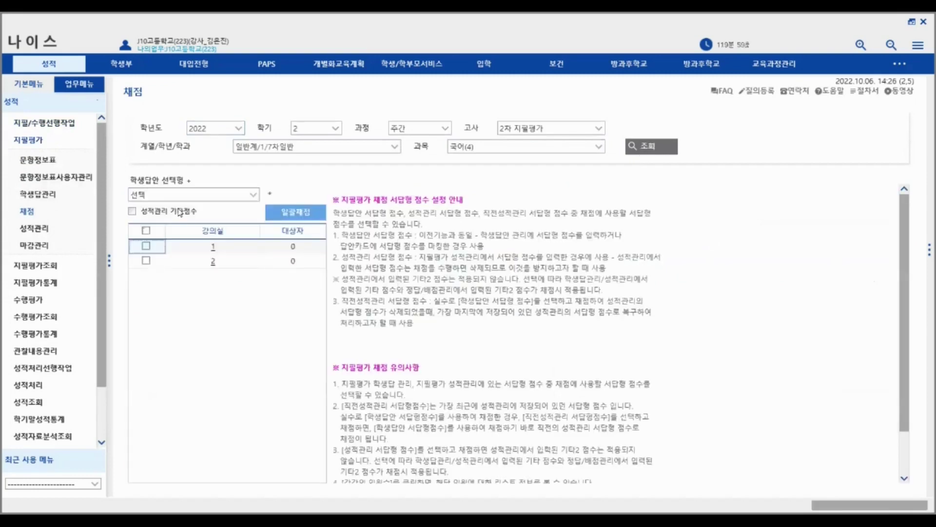
# - Inspect the answer-score source dropdown and select guidance items 1 and 2
pyautogui.click(253, 196)
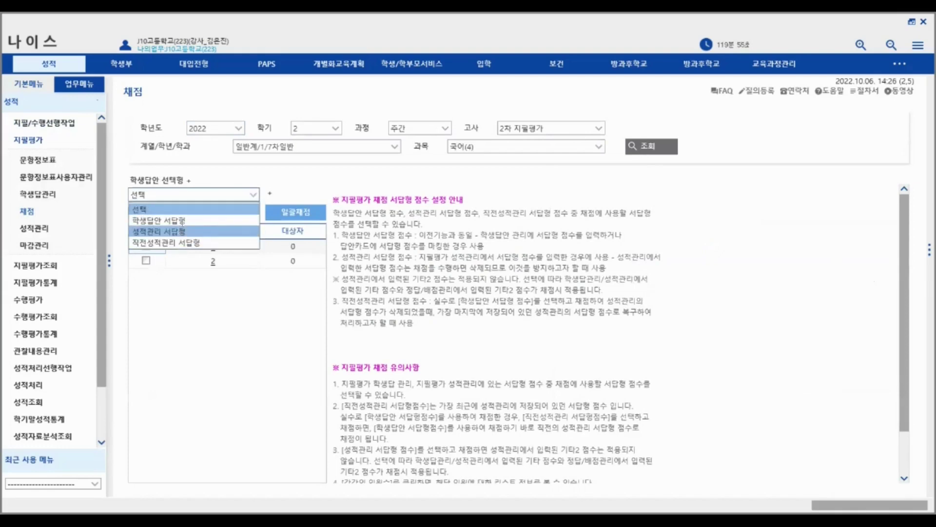
pyautogui.click(233, 194)
pyautogui.click(226, 195)
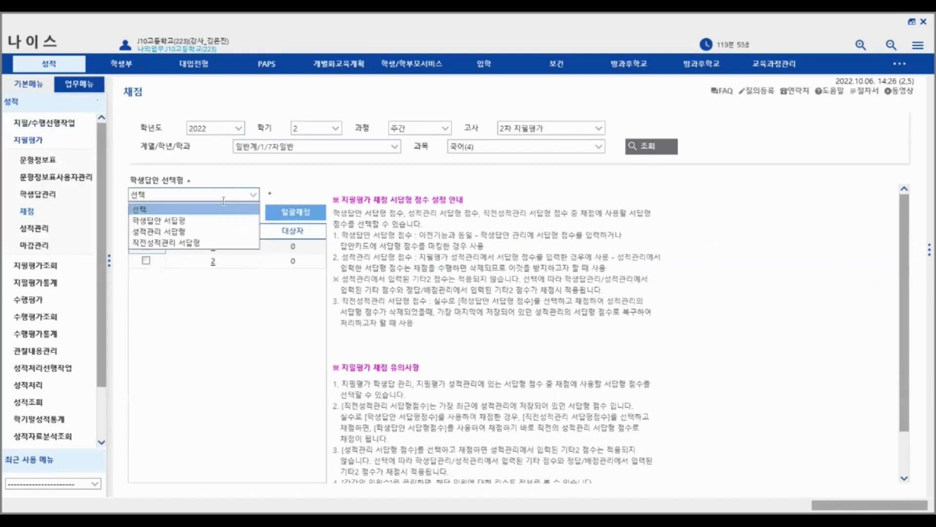
pyautogui.click(255, 195)
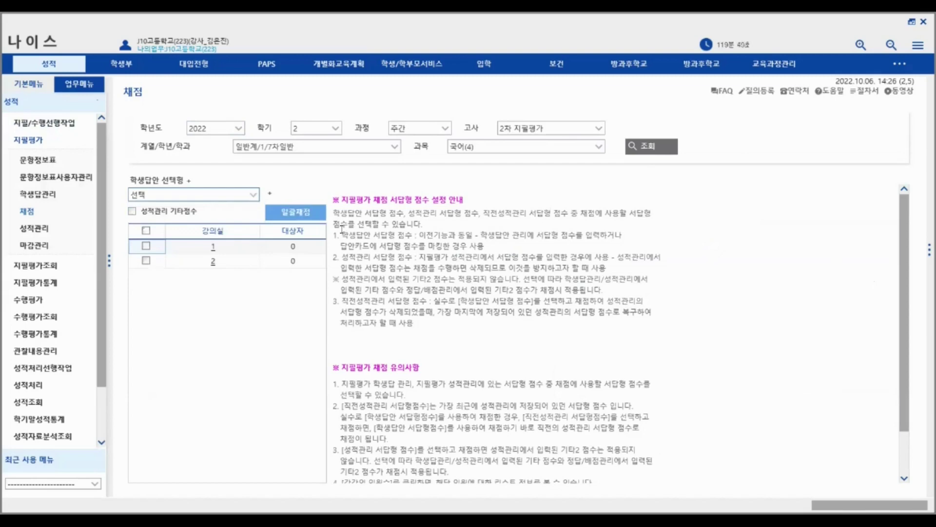
pyautogui.moveTo(333, 235); pyautogui.dragTo(452, 268)
pyautogui.click(210, 194)
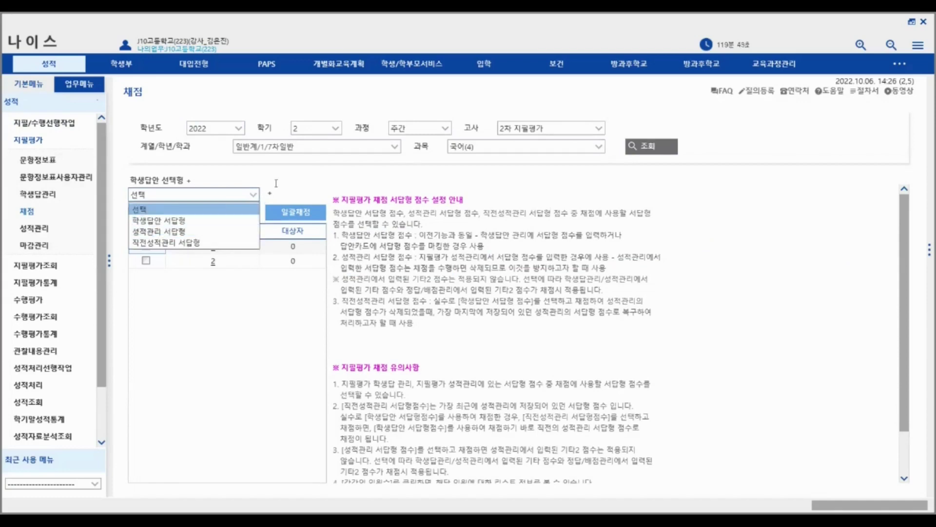
pyautogui.click(252, 316)
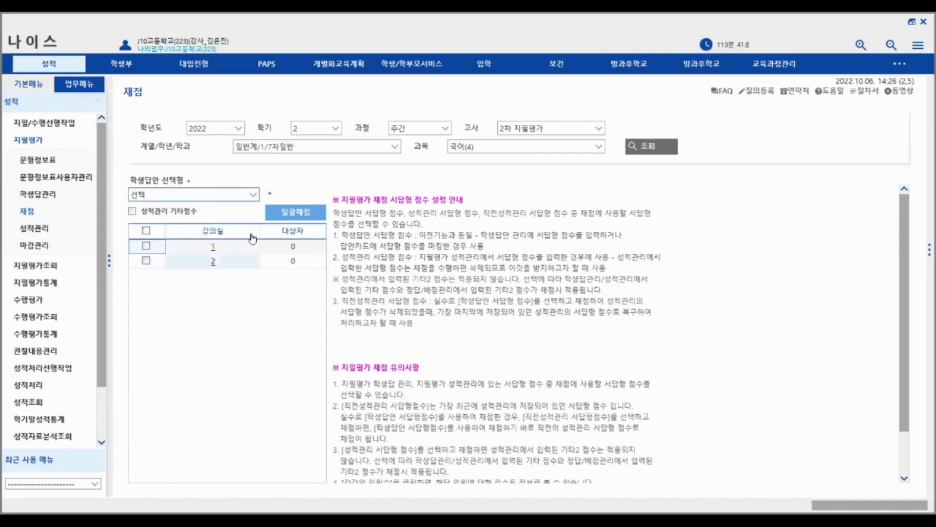
pyautogui.click(253, 194)
pyautogui.click(289, 178)
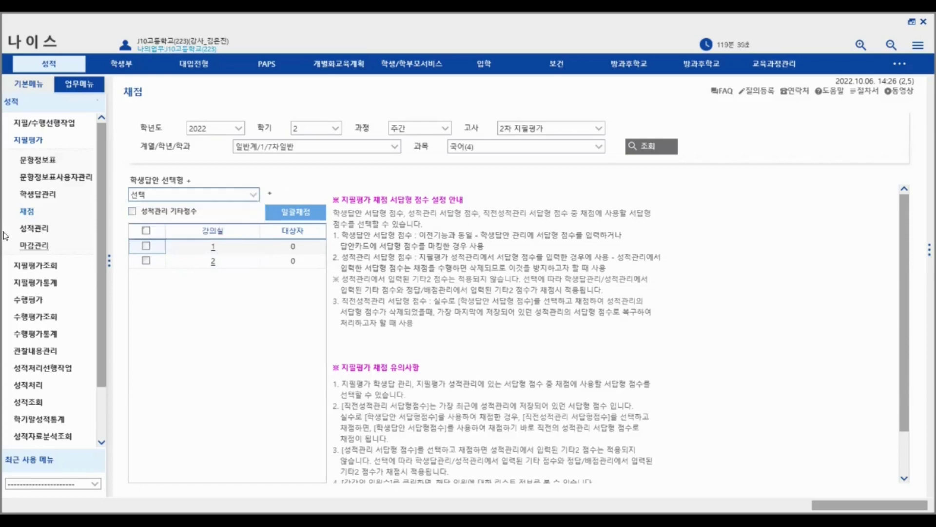
pyautogui.click(250, 196)
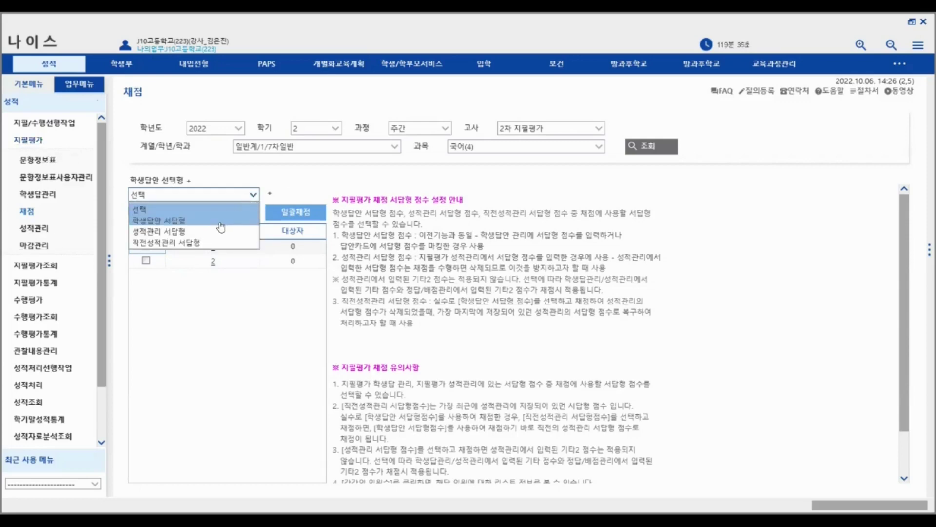
# - Switch the grading source between 학생답안 서답형 and 성적관리 서답형 scores
pyautogui.click(178, 222)
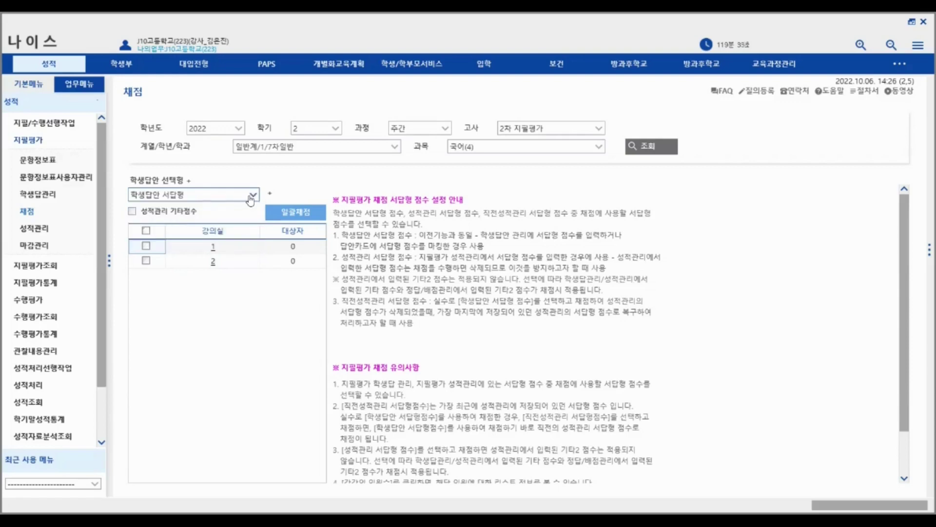
pyautogui.click(251, 195)
pyautogui.click(178, 232)
pyautogui.click(251, 199)
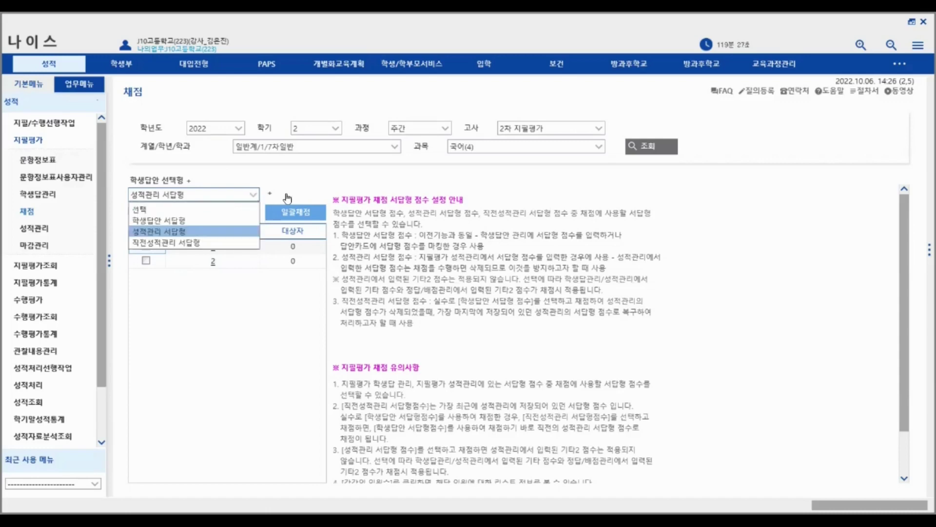
pyautogui.click(308, 185)
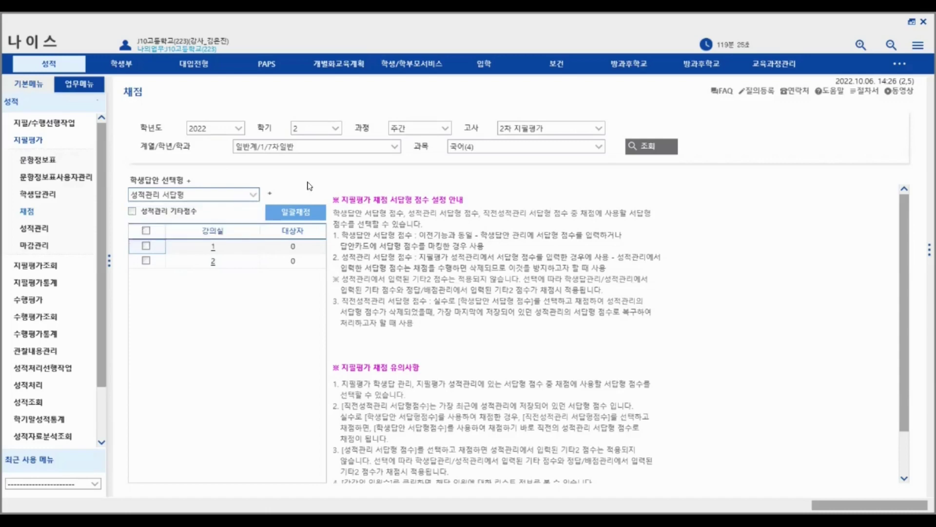
pyautogui.click(254, 195)
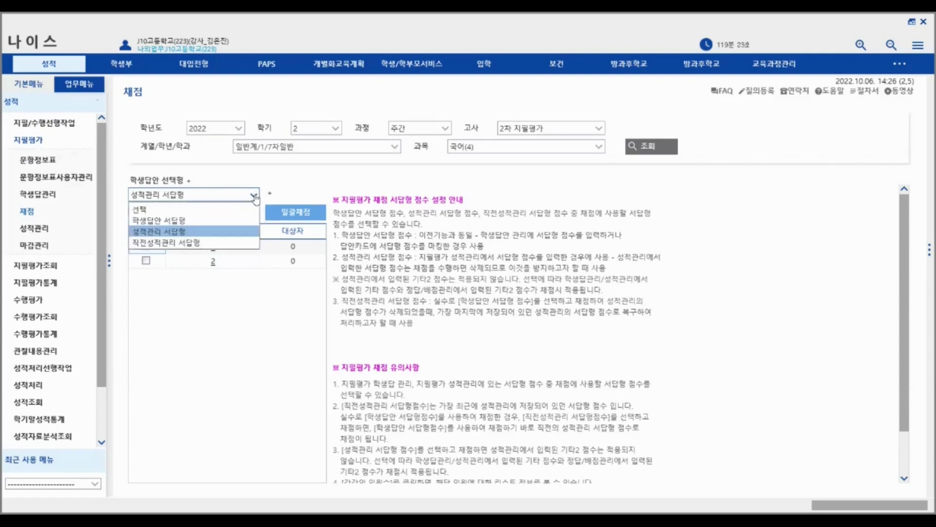
pyautogui.click(201, 218)
pyautogui.click(252, 199)
pyautogui.click(195, 230)
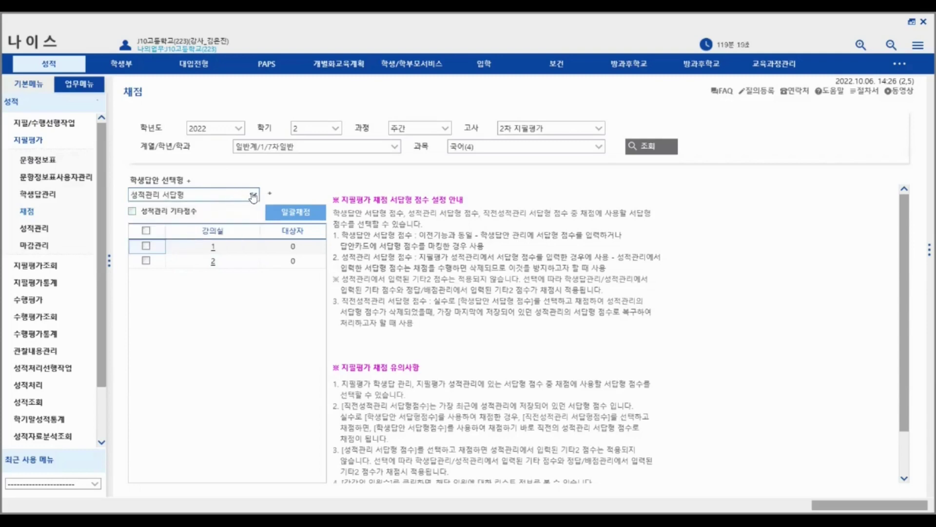
# - Set the student-answer type back to 선택 and close the list unchanged
pyautogui.click(253, 197)
pyautogui.click(234, 207)
pyautogui.click(178, 194)
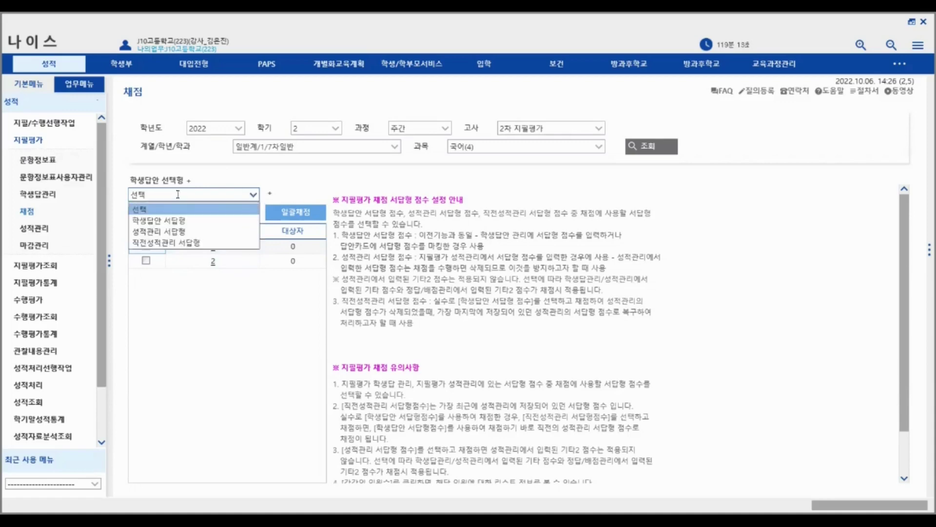
pyautogui.click(233, 326)
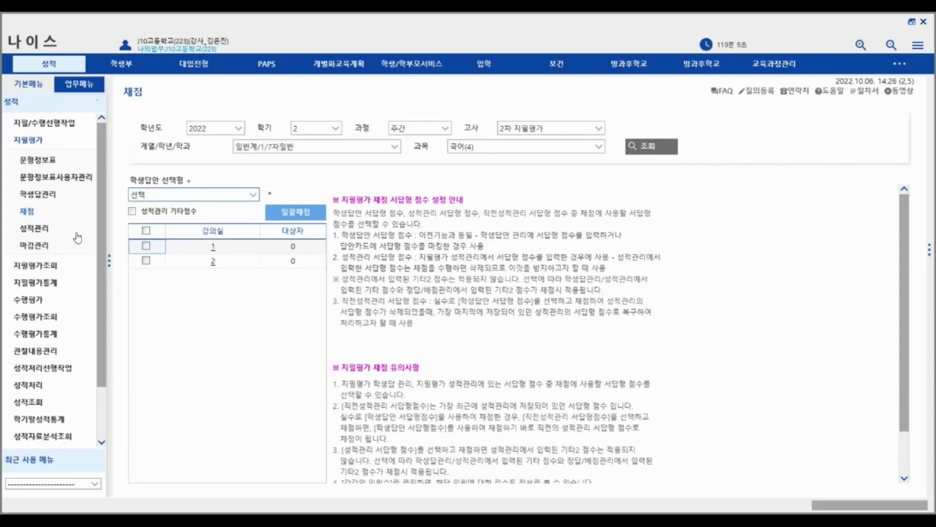
# - On 학생답관리, open classroom 1's first student answer sheet and select its 서답형 total of 30
pyautogui.click(39, 195)
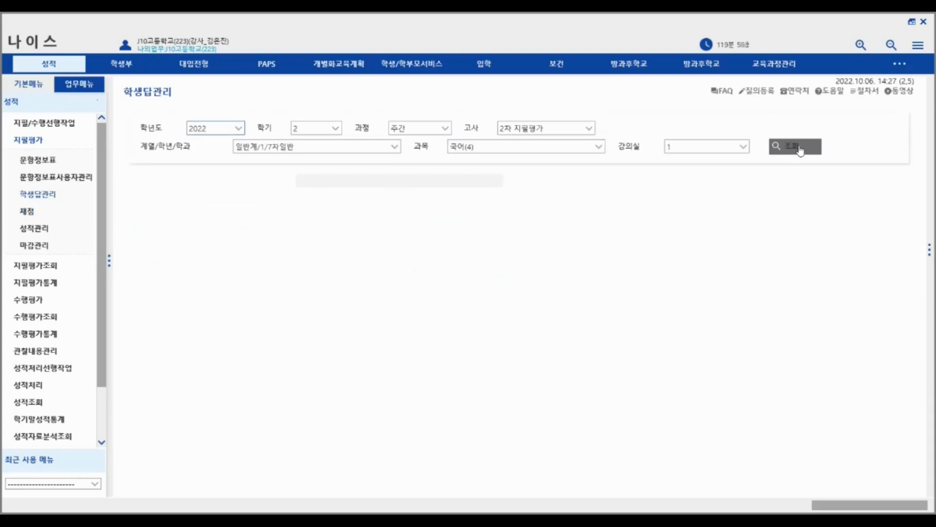
pyautogui.click(777, 152)
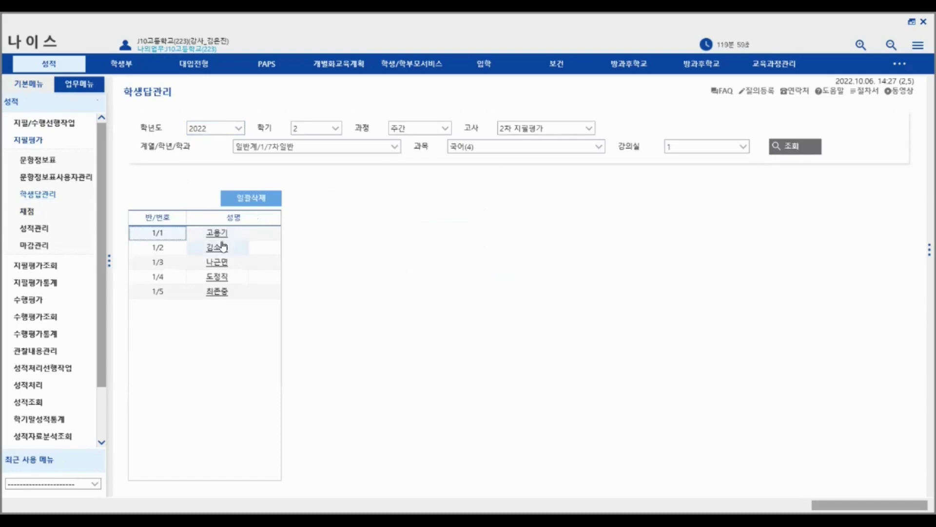
pyautogui.click(217, 234)
pyautogui.scroll(-3, 706, 393)
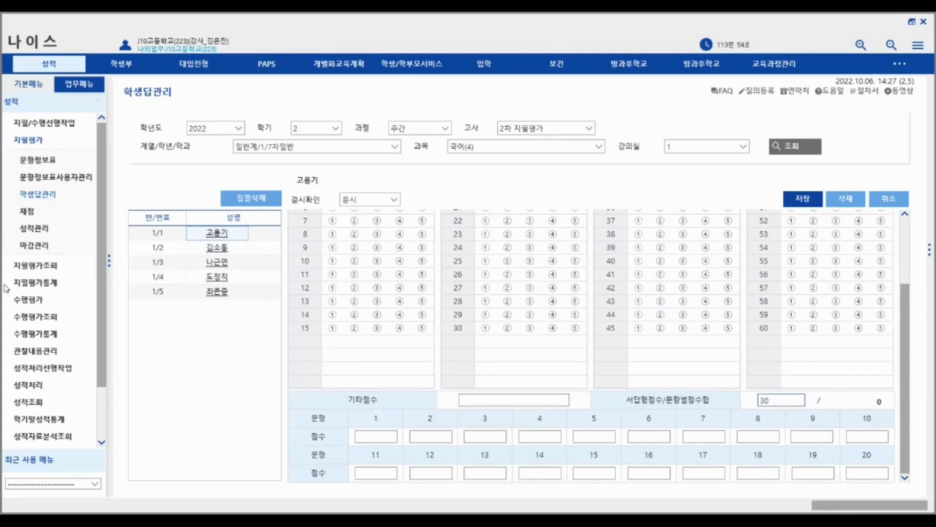
pyautogui.moveTo(791, 400); pyautogui.dragTo(756, 399)
pyautogui.click(29, 213)
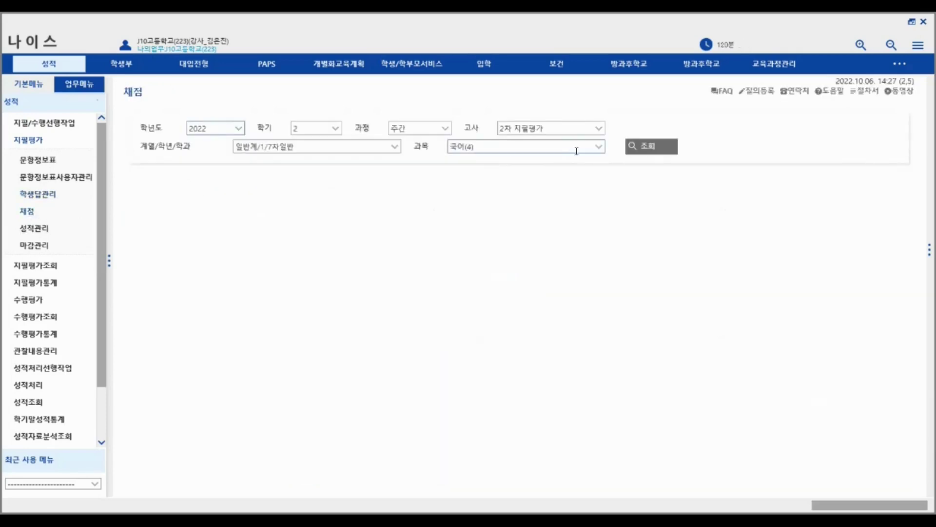
# - Load the 국어 classrooms on 채점 and set the student-answer type to 학생답안 서답형
pyautogui.click(636, 152)
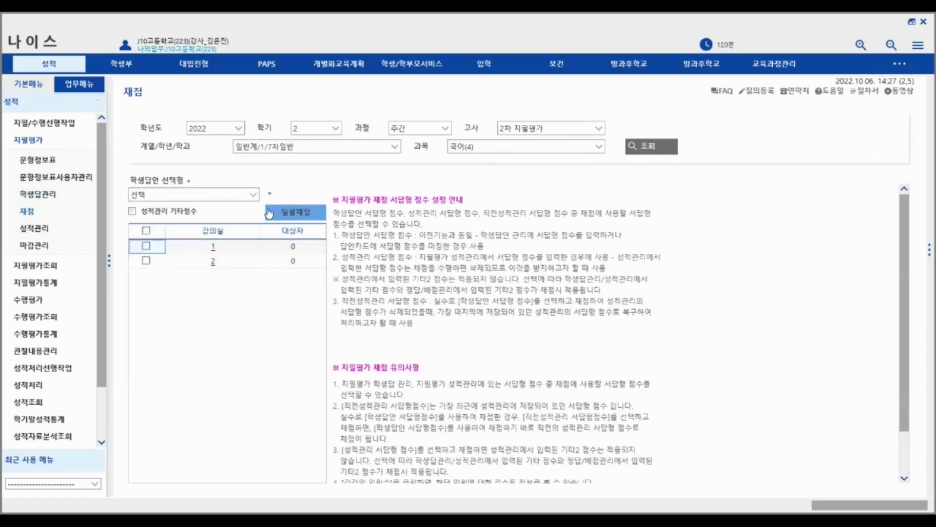
pyautogui.click(195, 194)
pyautogui.click(181, 221)
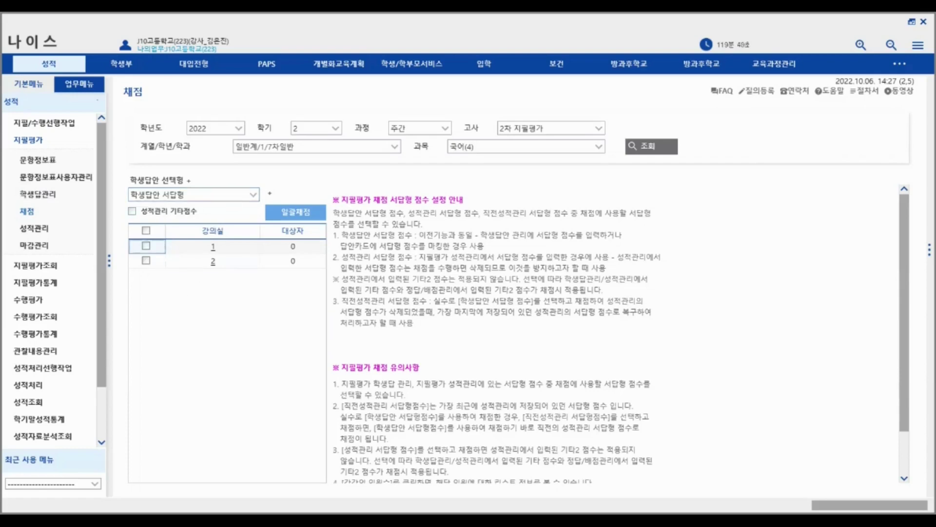
pyautogui.click(35, 228)
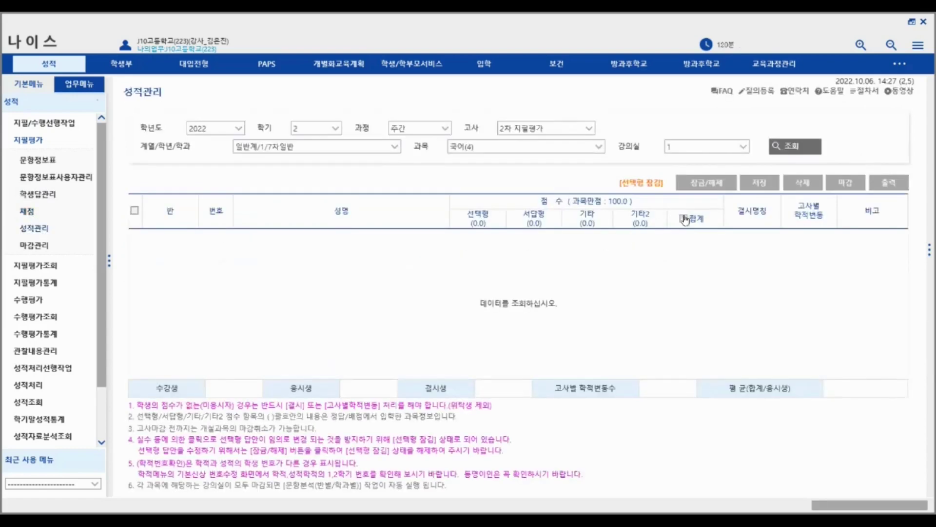
# - Enter 서답형 scores 90 and 80 for classroom 1's first two students, then reload 채점
pyautogui.click(791, 151)
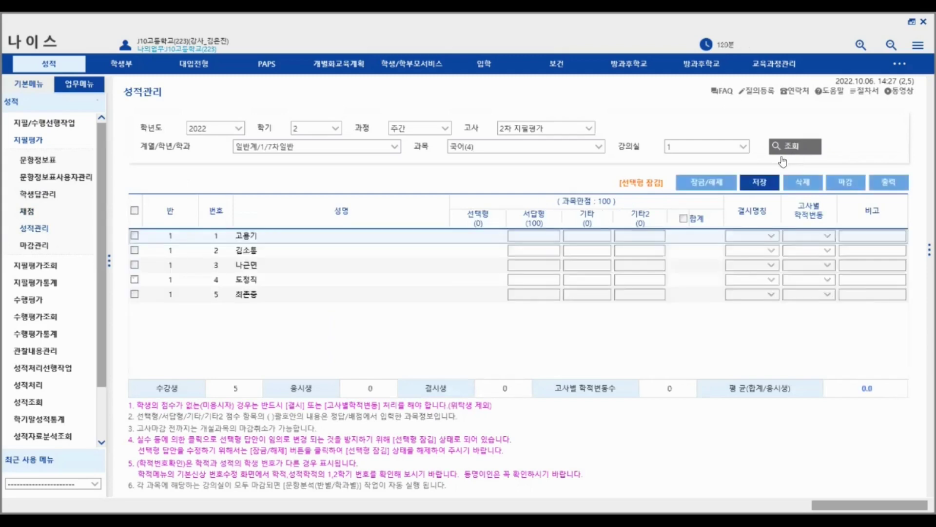
pyautogui.click(540, 237)
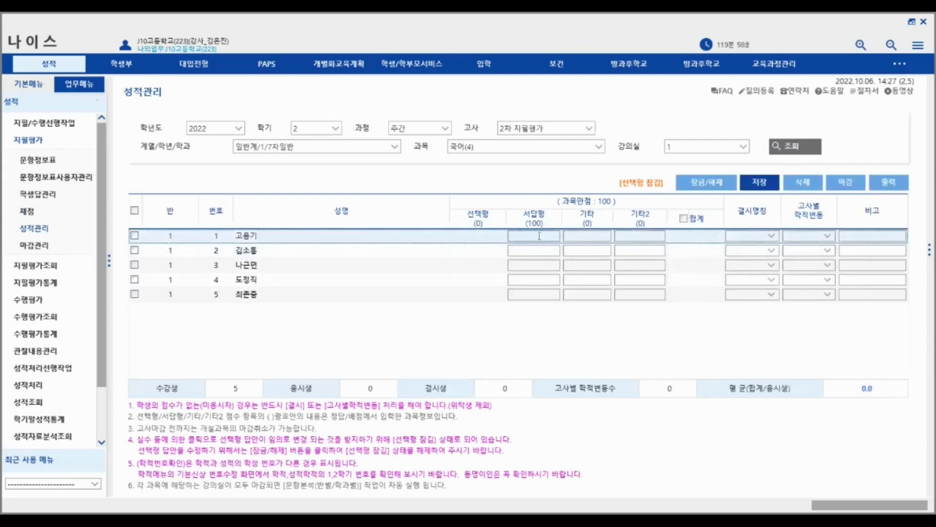
pyautogui.write('90')
pyautogui.press('Return')
pyautogui.write('80')
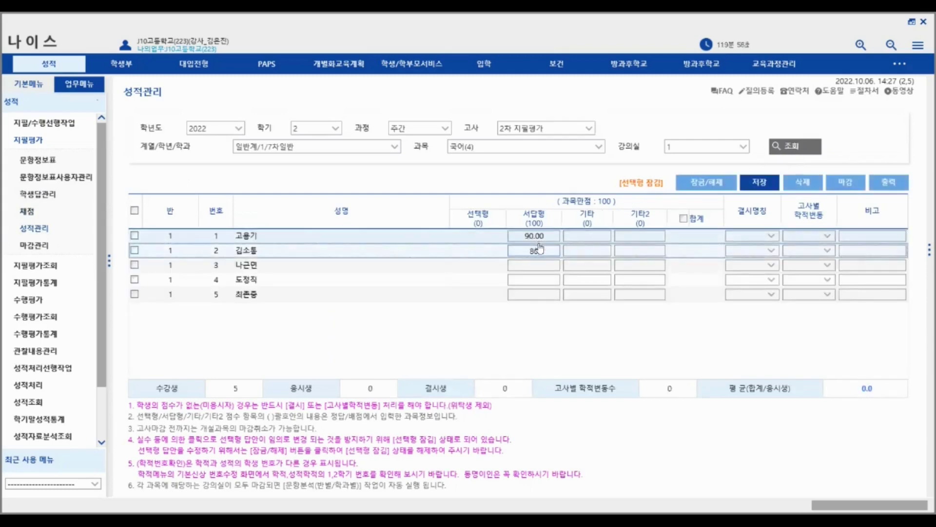
pyautogui.moveTo(543, 250); pyautogui.dragTo(512, 249)
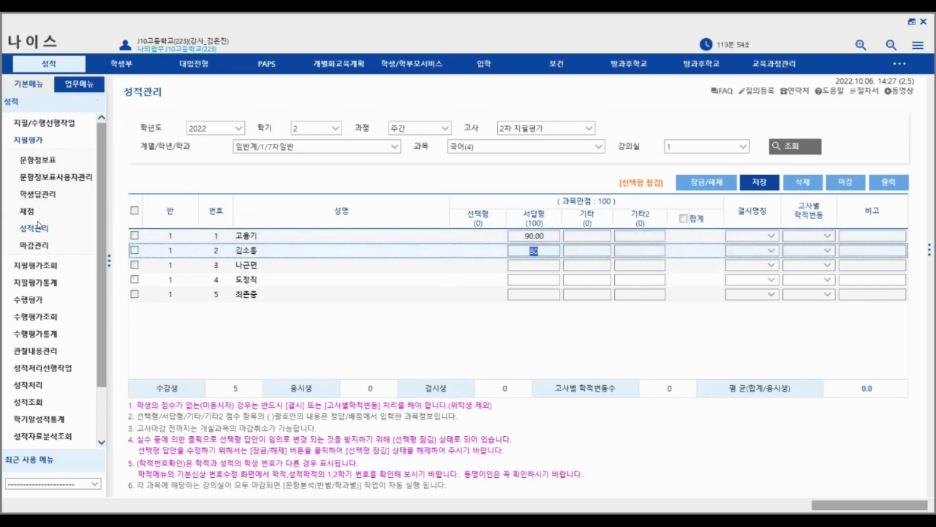
pyautogui.click(30, 213)
pyautogui.click(634, 152)
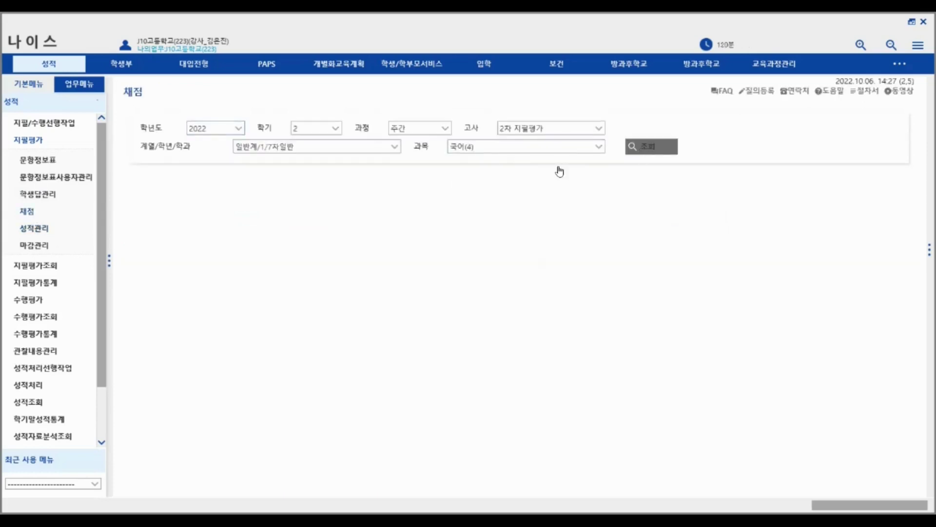
pyautogui.click(251, 195)
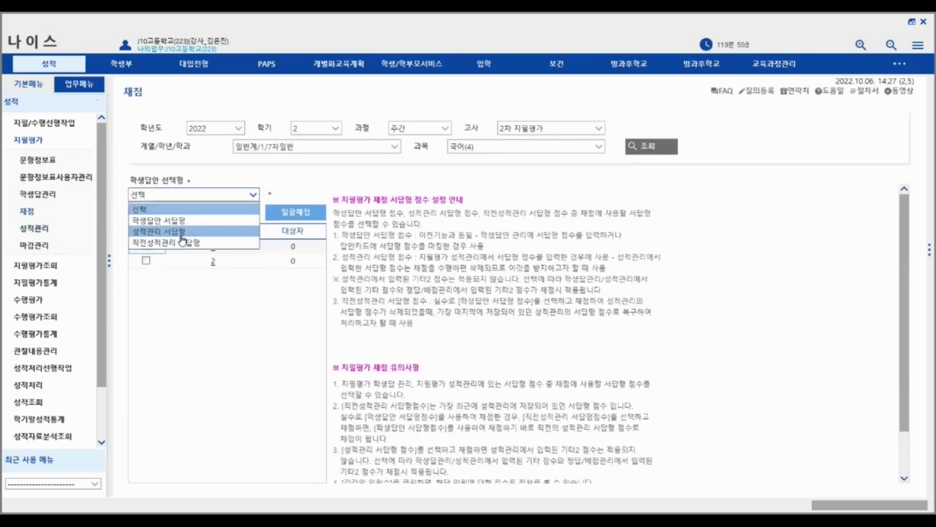
pyautogui.click(182, 231)
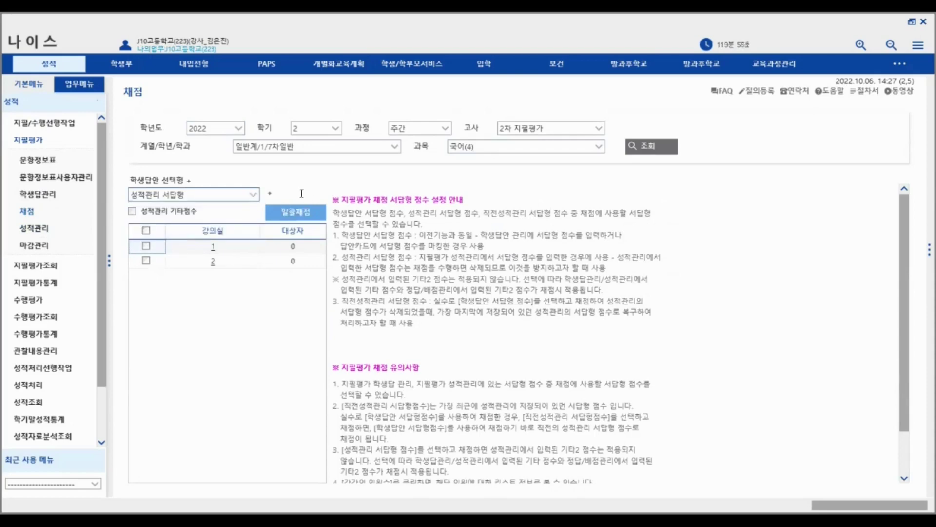
pyautogui.click(247, 200)
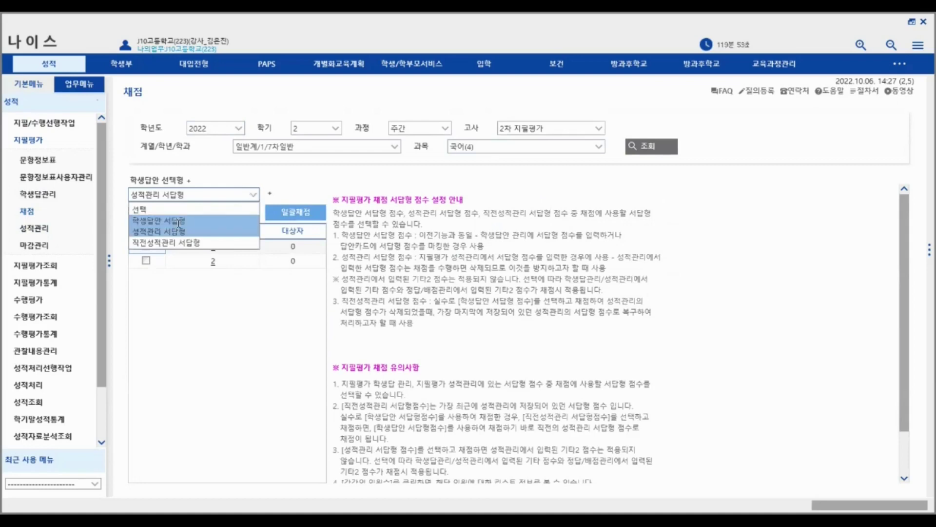
pyautogui.click(180, 221)
pyautogui.click(248, 199)
pyautogui.click(210, 231)
pyautogui.click(248, 196)
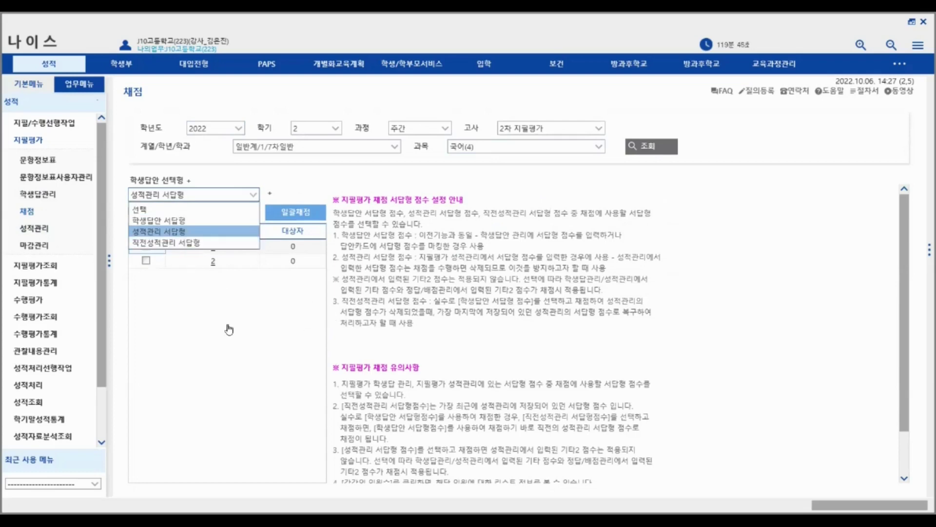
pyautogui.click(249, 195)
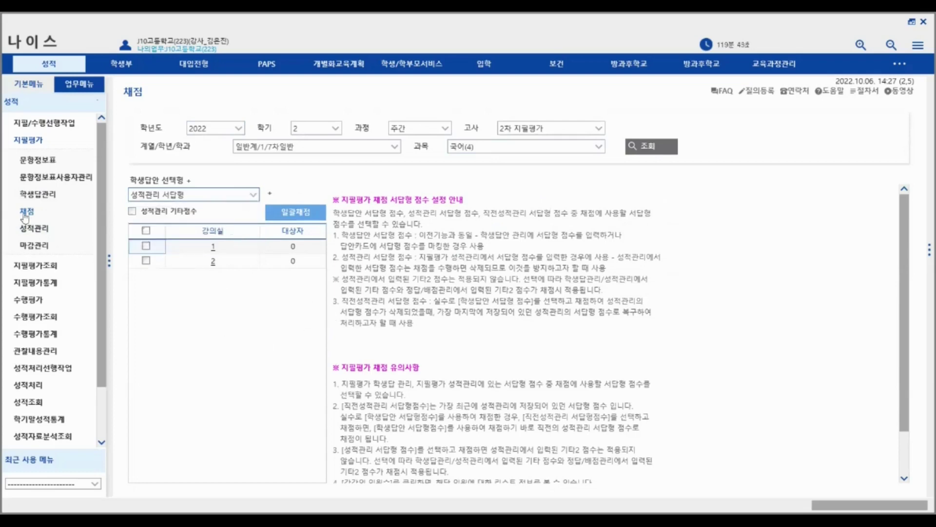
pyautogui.click(45, 233)
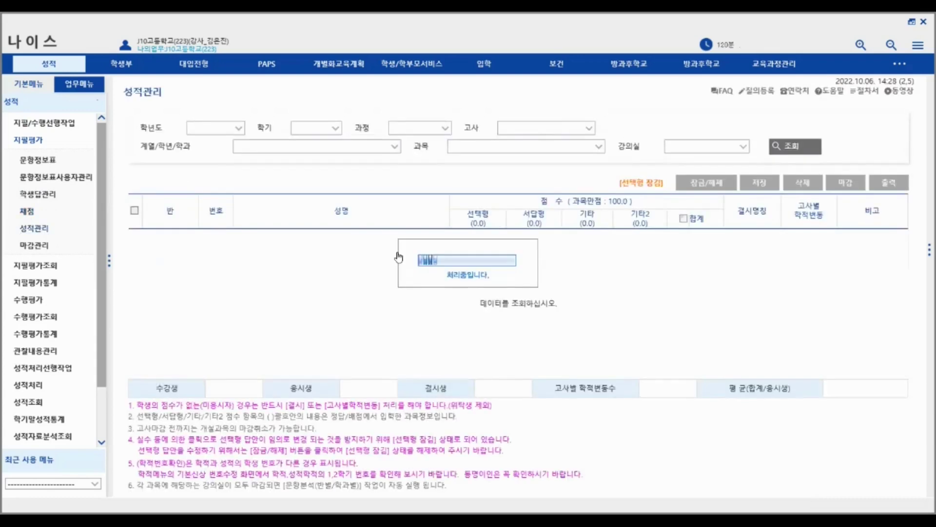
pyautogui.click(781, 150)
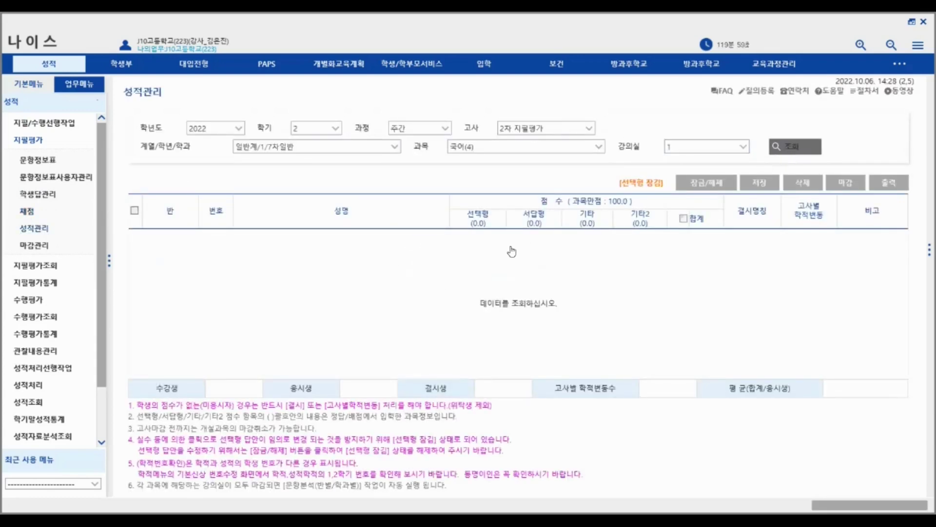
pyautogui.click(29, 210)
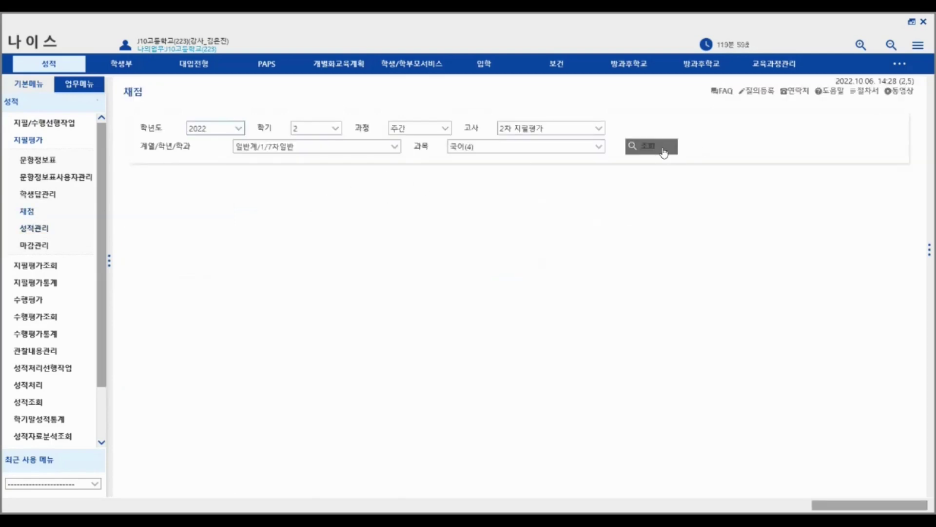
pyautogui.click(663, 148)
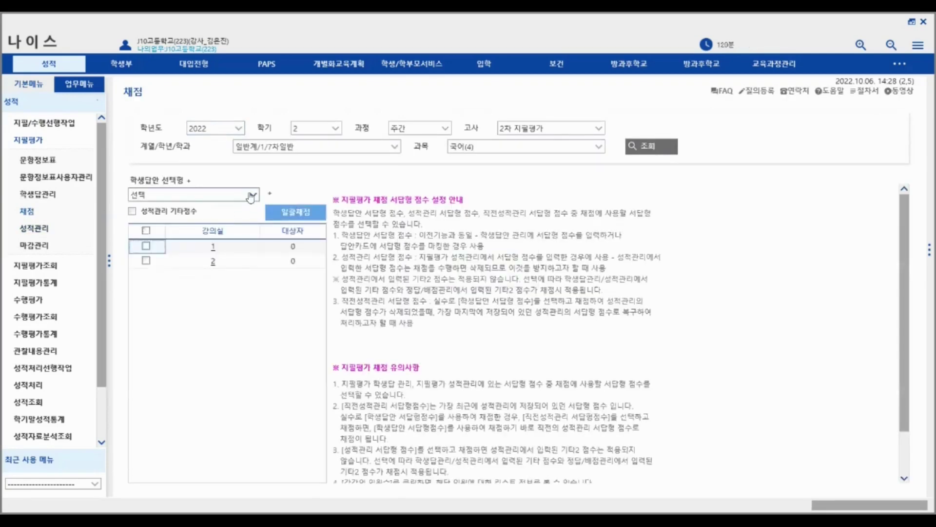
pyautogui.click(251, 196)
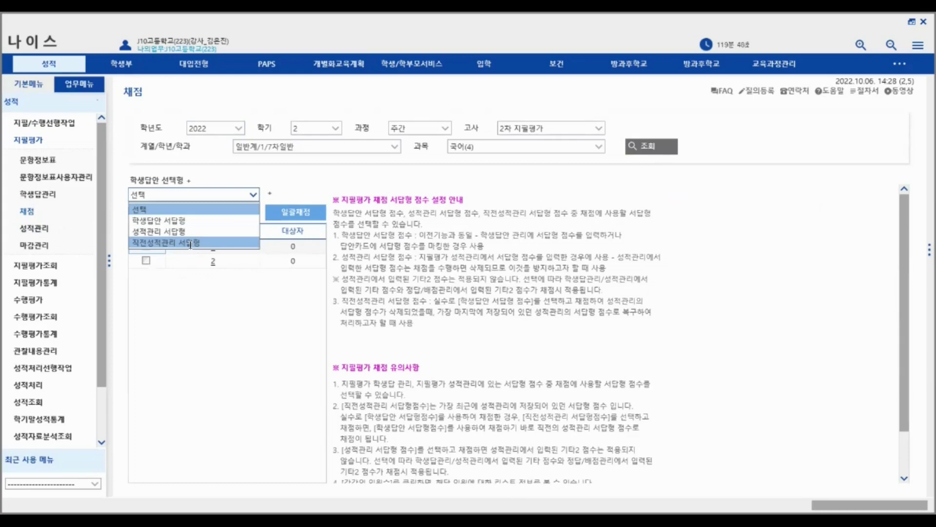
pyautogui.click(189, 242)
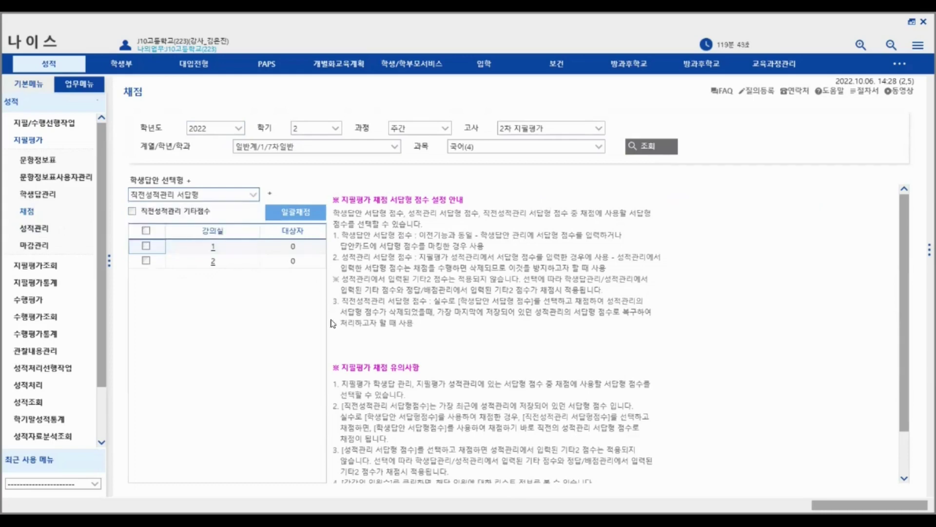
pyautogui.click(252, 196)
pyautogui.click(212, 383)
pyautogui.click(252, 194)
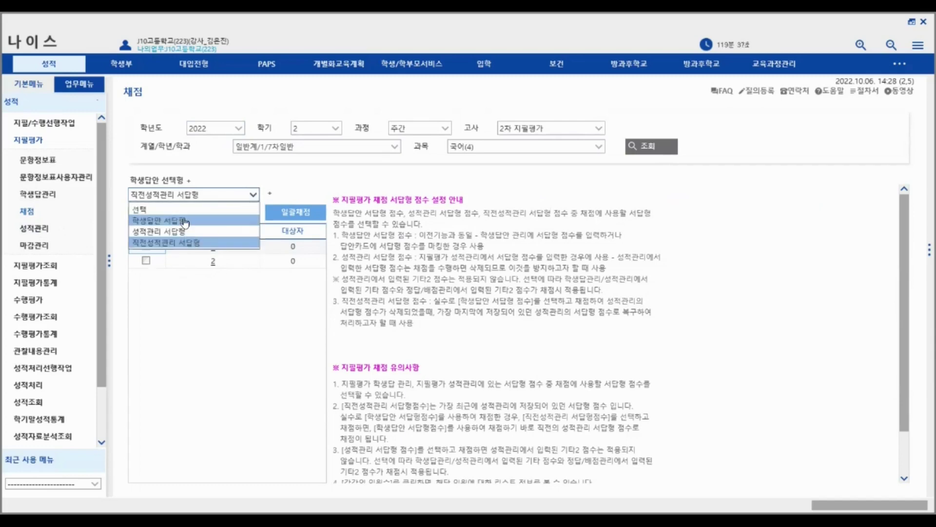
pyautogui.click(211, 366)
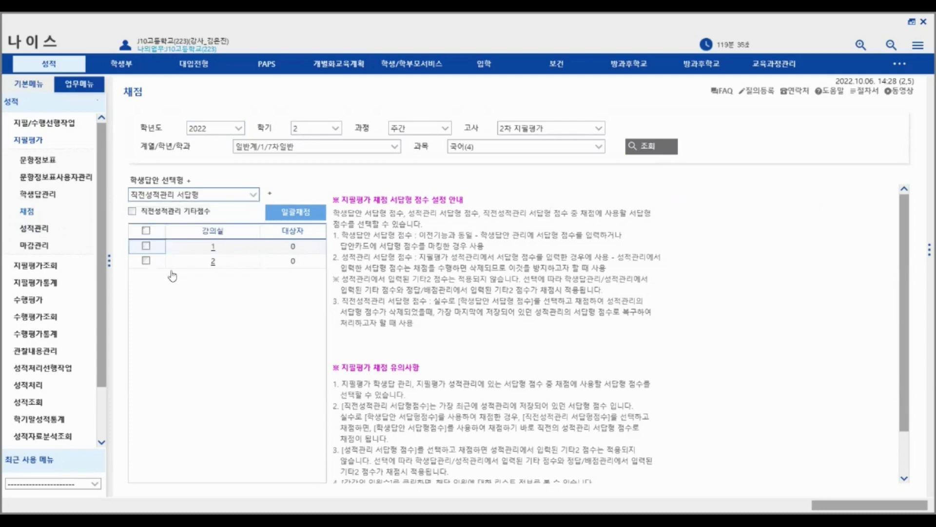
pyautogui.click(62, 194)
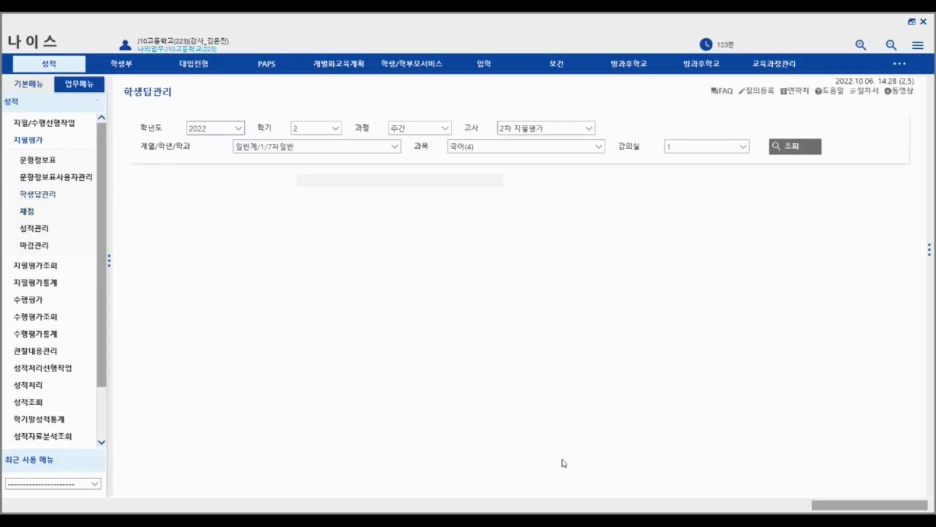
pyautogui.click(27, 211)
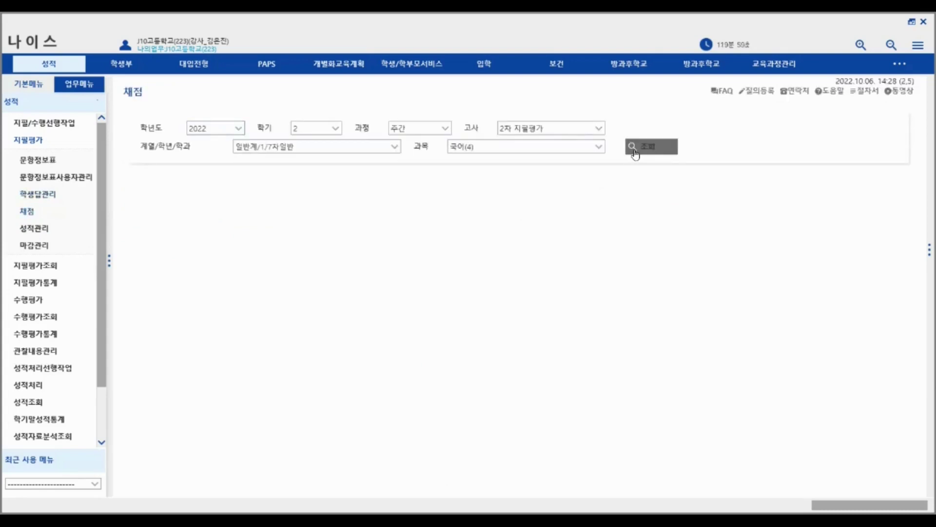
pyautogui.click(639, 146)
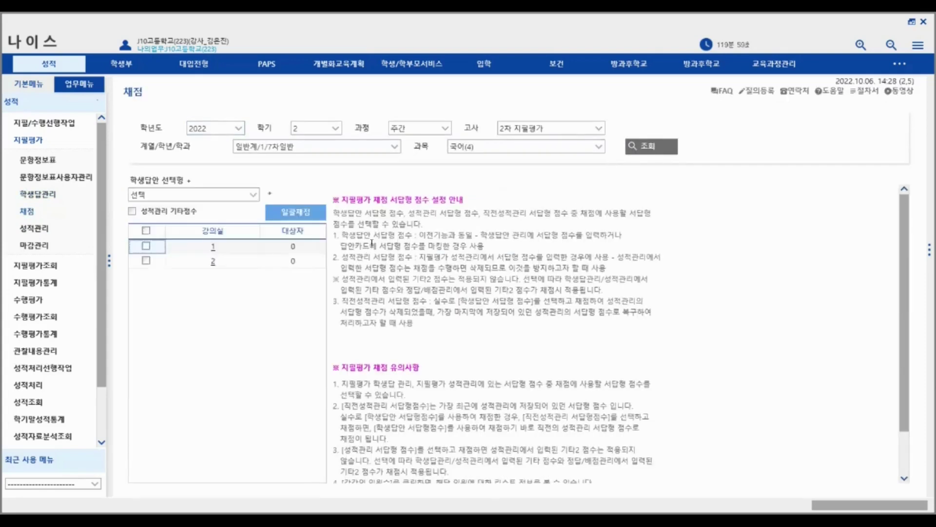
pyautogui.click(234, 194)
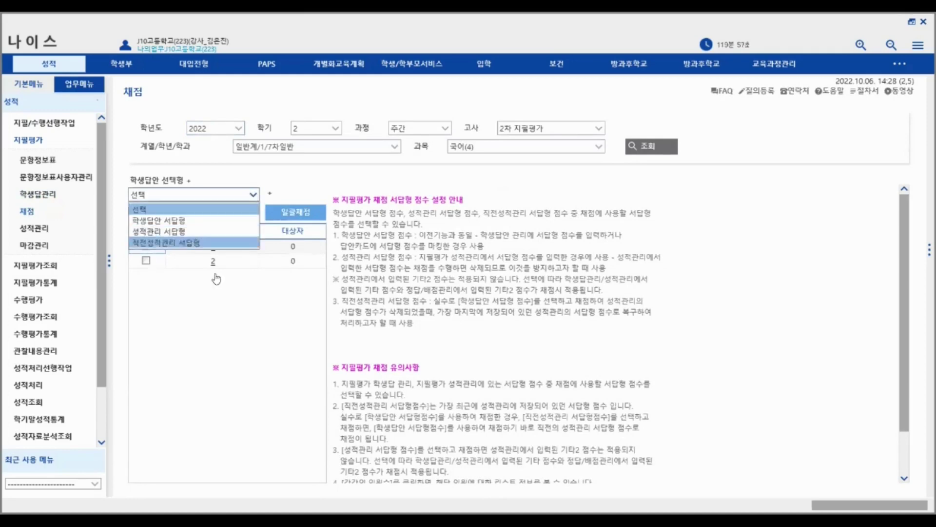
pyautogui.click(240, 369)
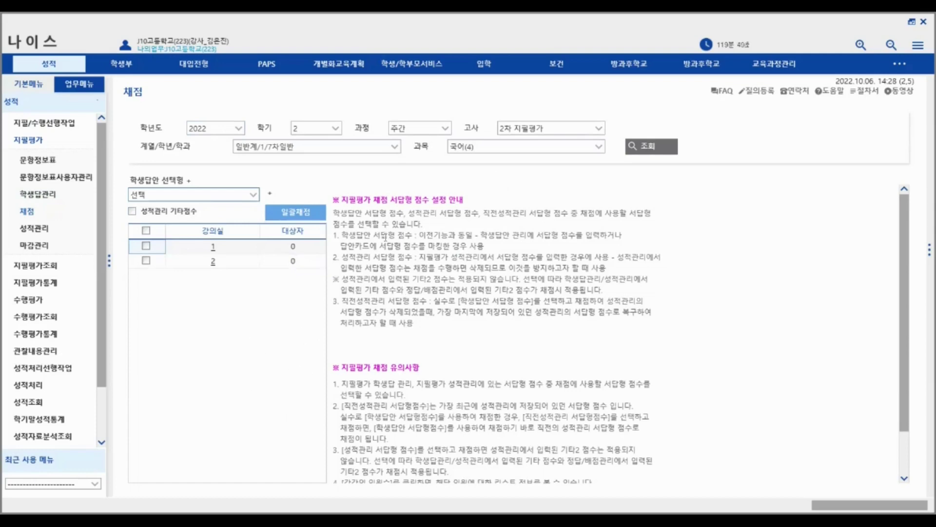
pyautogui.moveTo(340, 233); pyautogui.dragTo(519, 243)
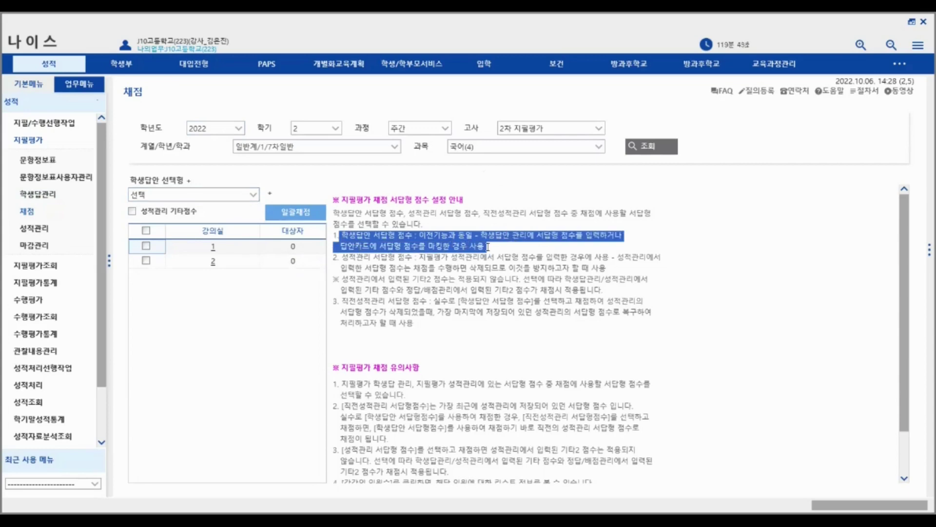
pyautogui.click(414, 247)
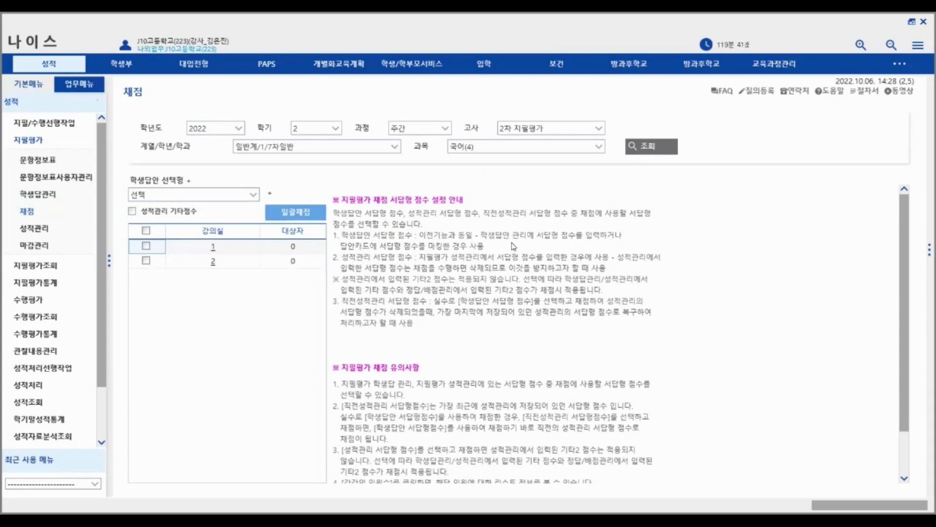
pyautogui.moveTo(512, 246); pyautogui.dragTo(323, 237)
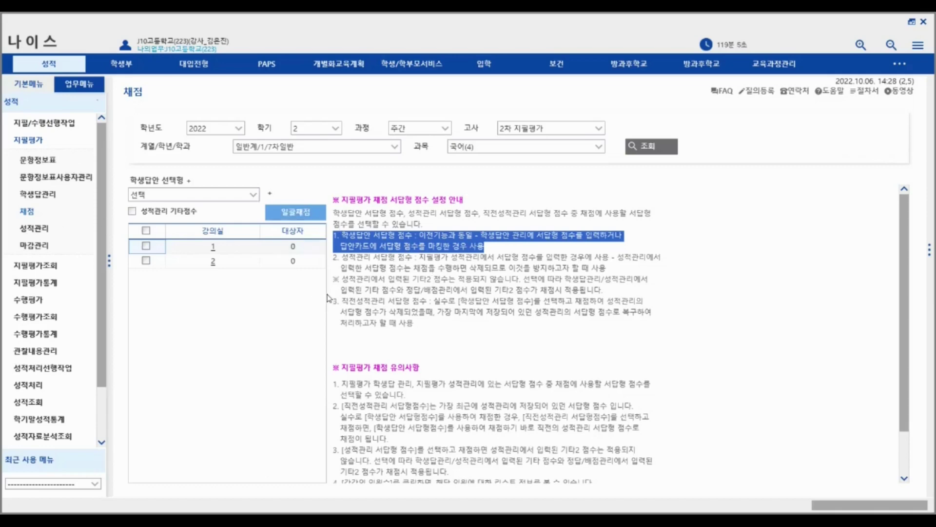
pyautogui.click(416, 346)
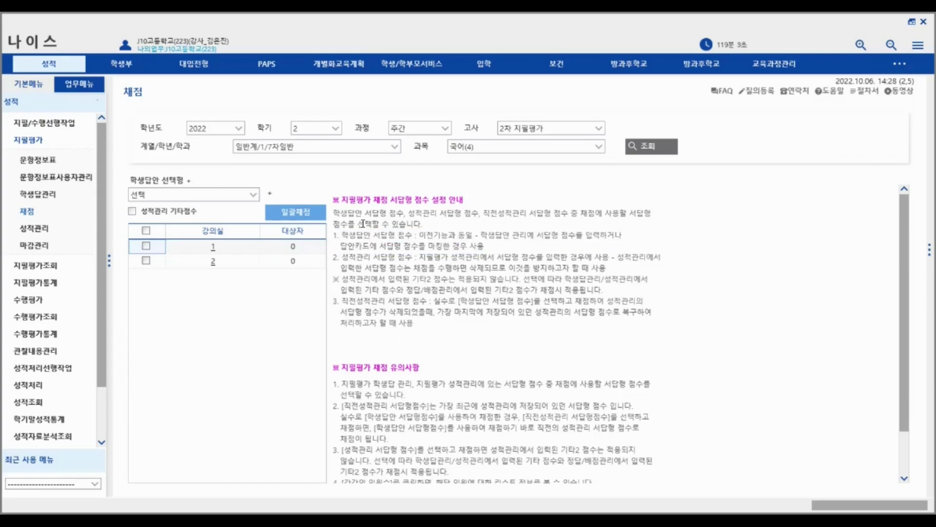
pyautogui.moveTo(335, 234); pyautogui.dragTo(500, 247)
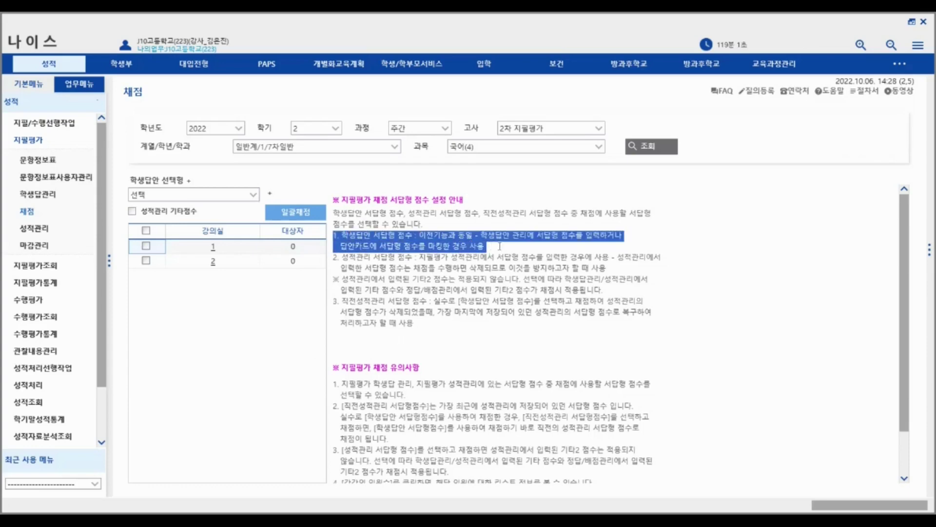
pyautogui.click(449, 273)
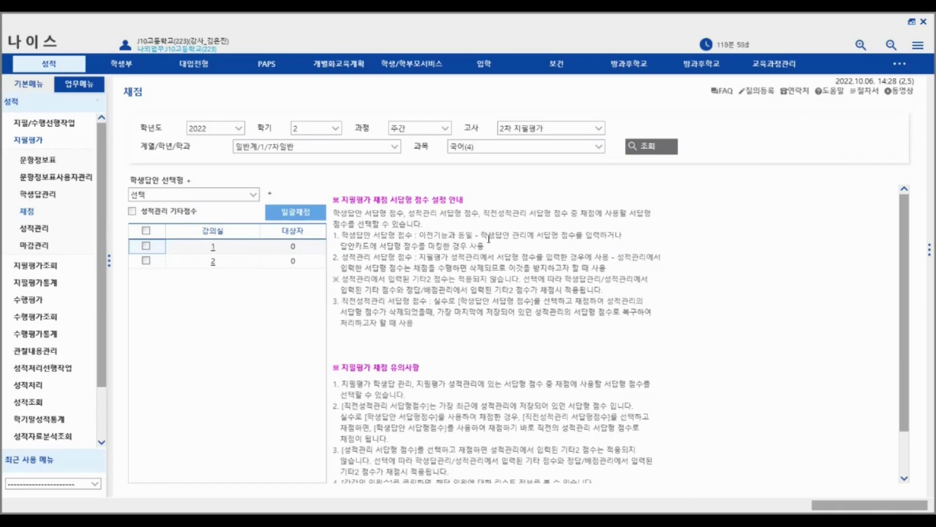
pyautogui.moveTo(492, 244); pyautogui.dragTo(325, 244)
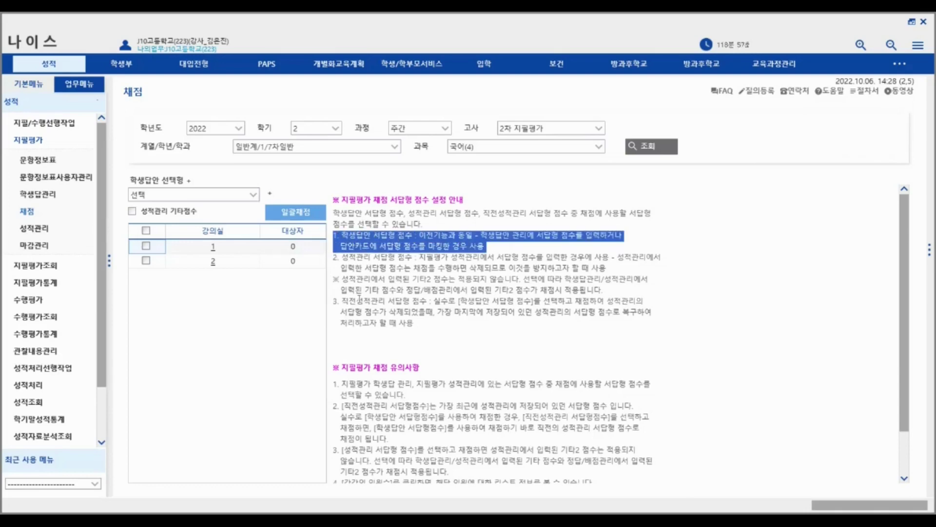
pyautogui.moveTo(372, 343); pyautogui.dragTo(374, 343)
pyautogui.moveTo(335, 238); pyautogui.dragTo(517, 250)
# - Show classroom 1's grading summary and request 검증 twice, cancelling each confirmation
pyautogui.click(425, 322)
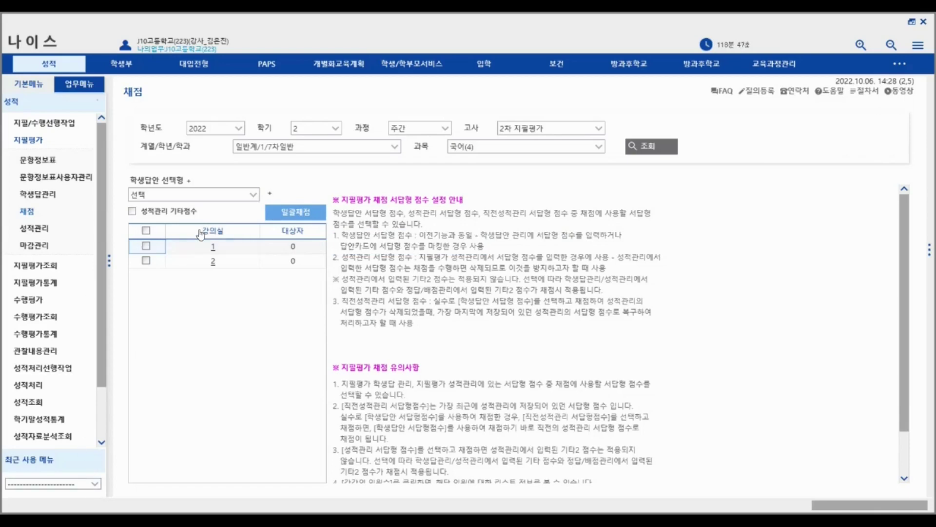
pyautogui.click(213, 249)
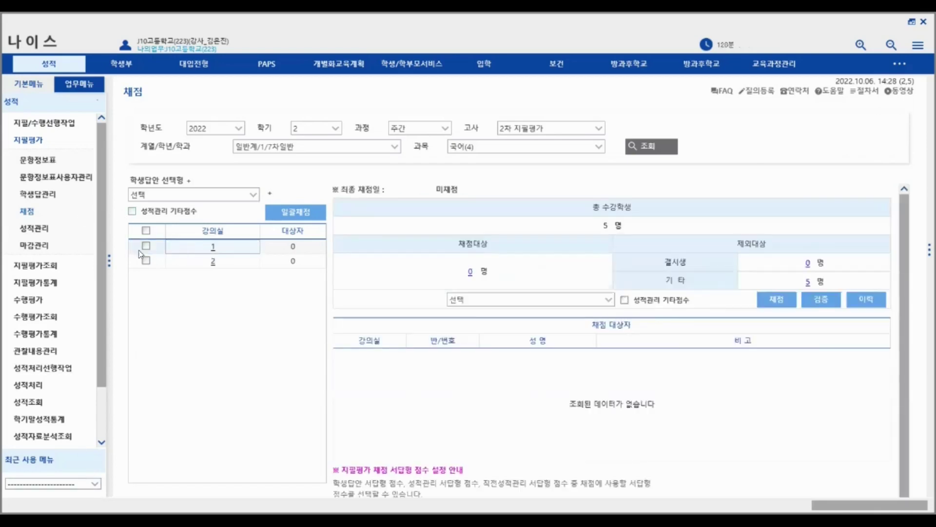
pyautogui.click(822, 300)
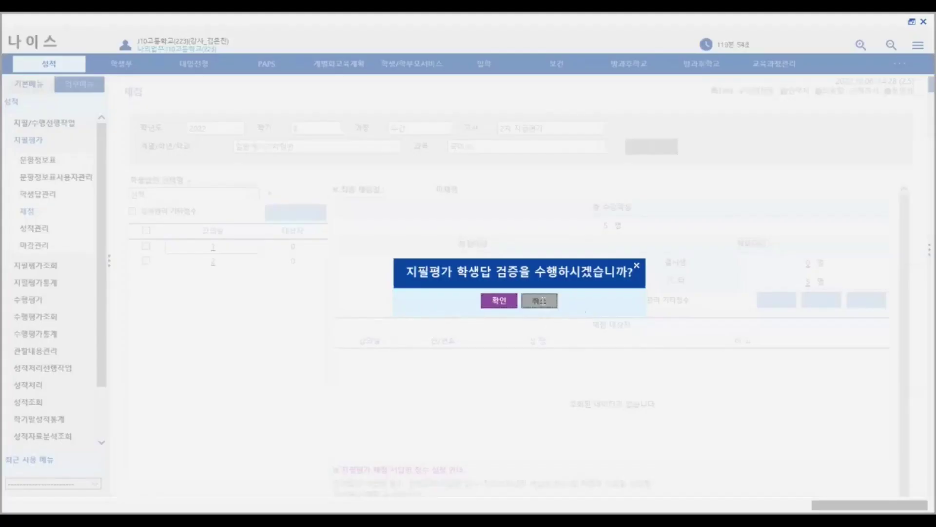
pyautogui.click(540, 301)
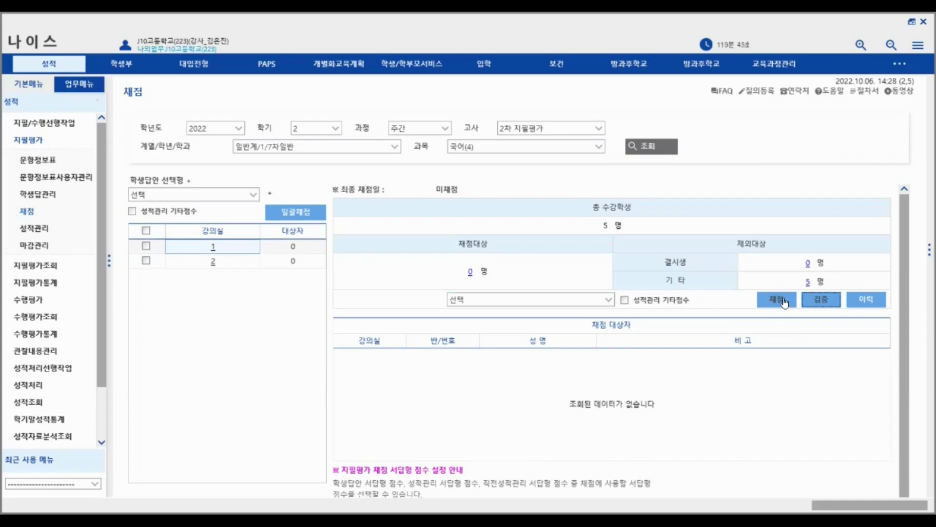
pyautogui.click(827, 303)
pyautogui.click(543, 304)
# - Load classroom 1 in 성적관리 and enter 서답형 scores 100, 90 and 80
pyautogui.click(28, 230)
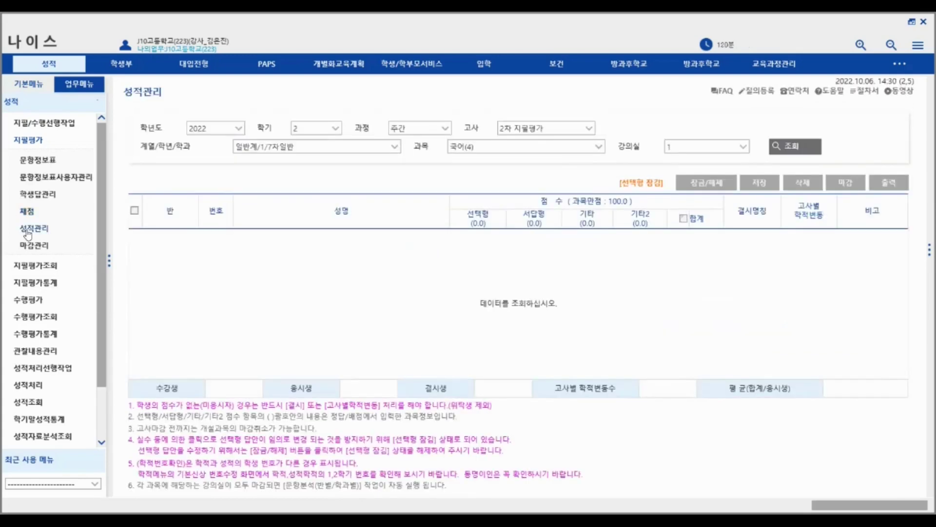
pyautogui.click(795, 149)
pyautogui.click(544, 235)
pyautogui.press('Return')
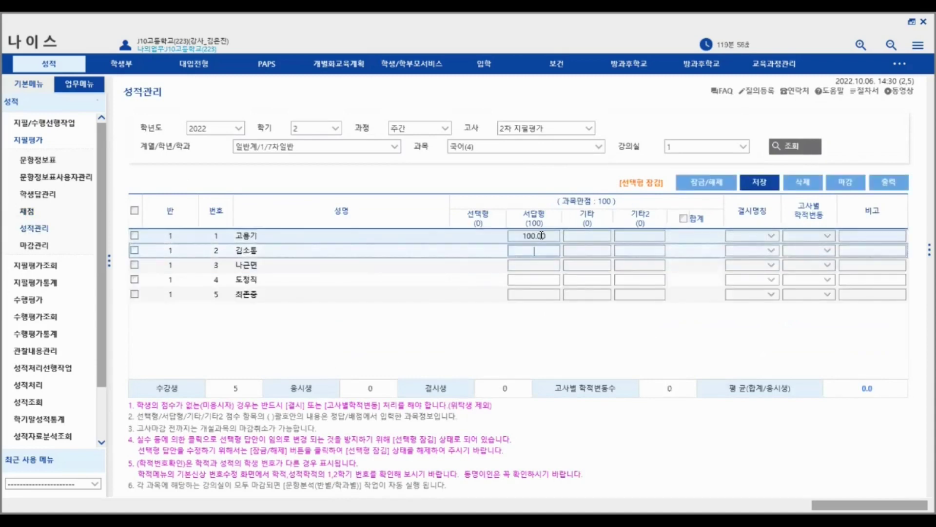
pyautogui.press('Return')
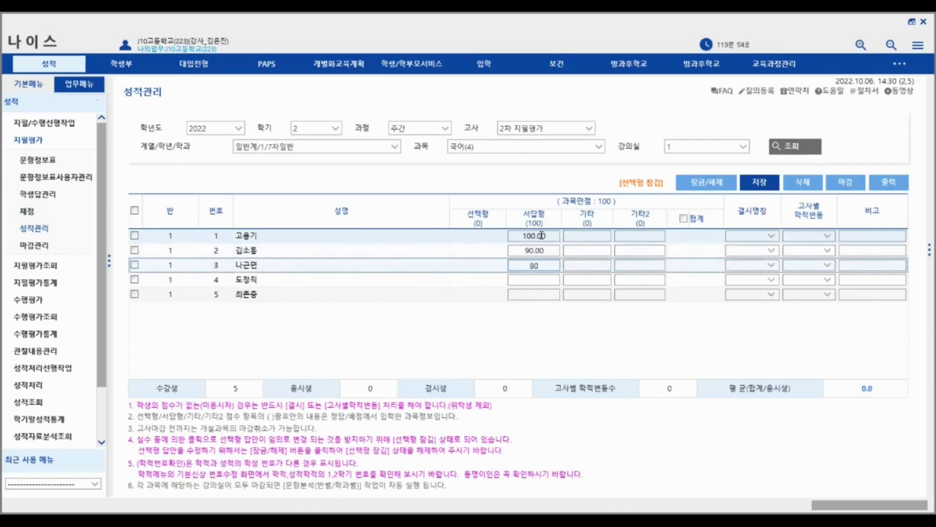
pyautogui.write('80')
pyautogui.press('Return')
# - Mark student 4 as 공결 and student 5 as 병결
pyautogui.click(772, 280)
pyautogui.click(773, 295)
pyautogui.click(771, 295)
pyautogui.click(748, 339)
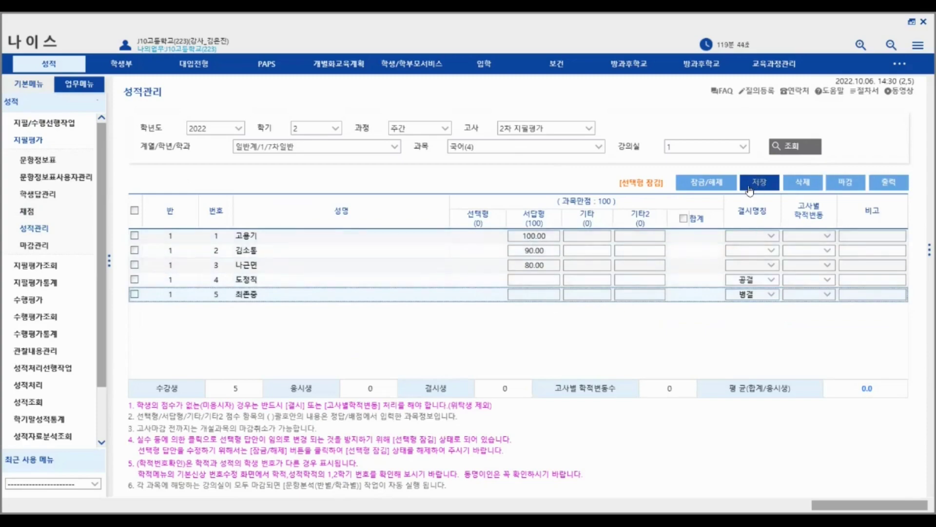
# - Save classroom 1's scores and close them with 마감, confirming both
pyautogui.click(760, 183)
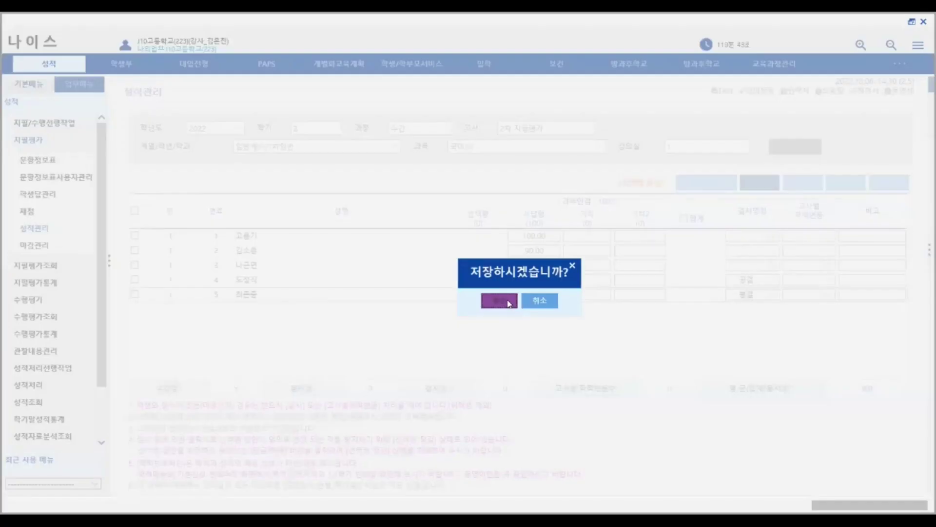
pyautogui.click(508, 302)
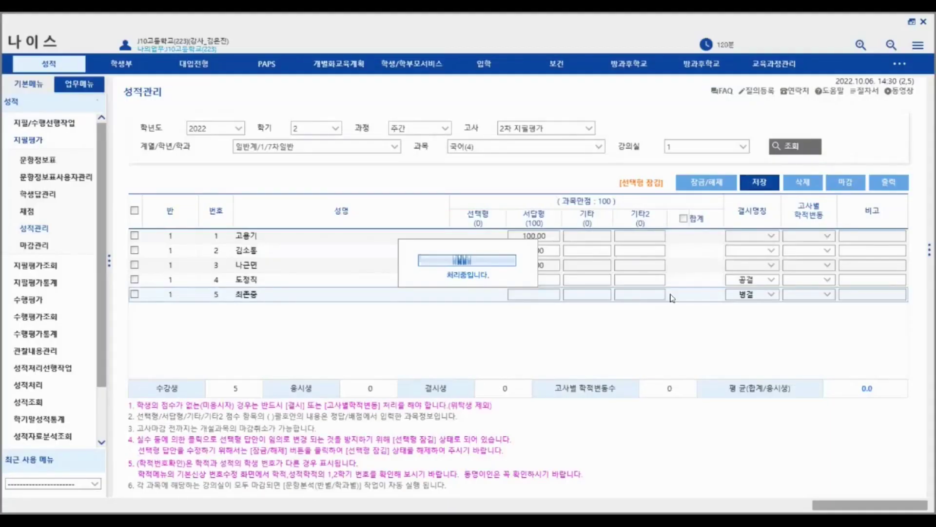
pyautogui.click(845, 183)
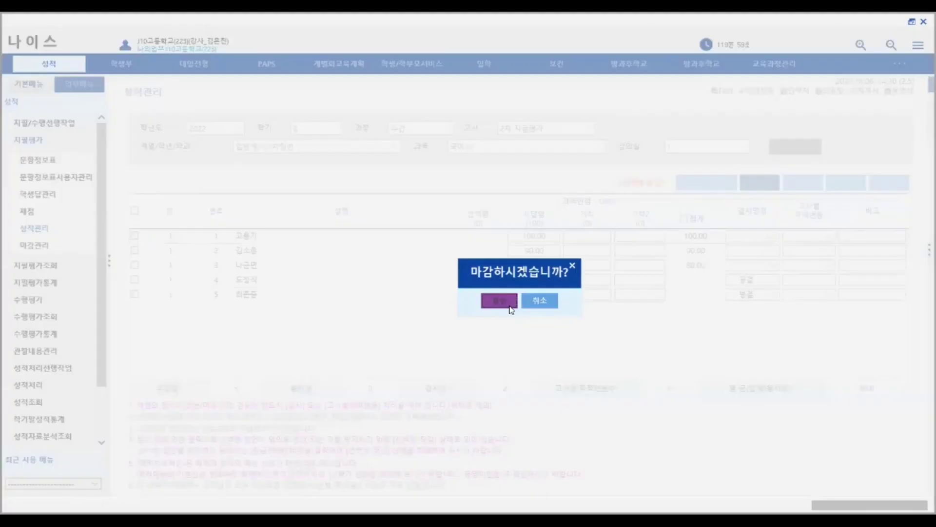
pyautogui.click(510, 302)
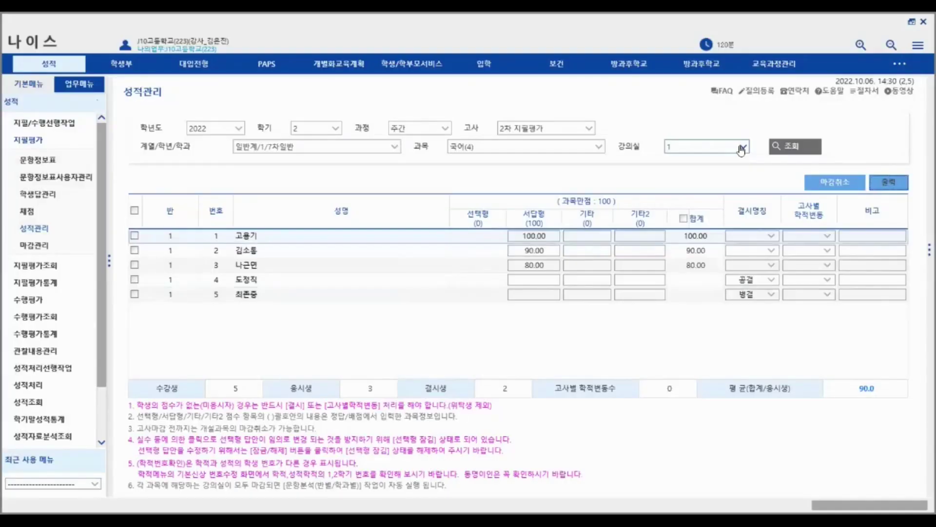
# - Switch to classroom 2 and enter 서답형 scores 90, 80 and 70 for the first three students
pyautogui.click(742, 148)
pyautogui.click(724, 173)
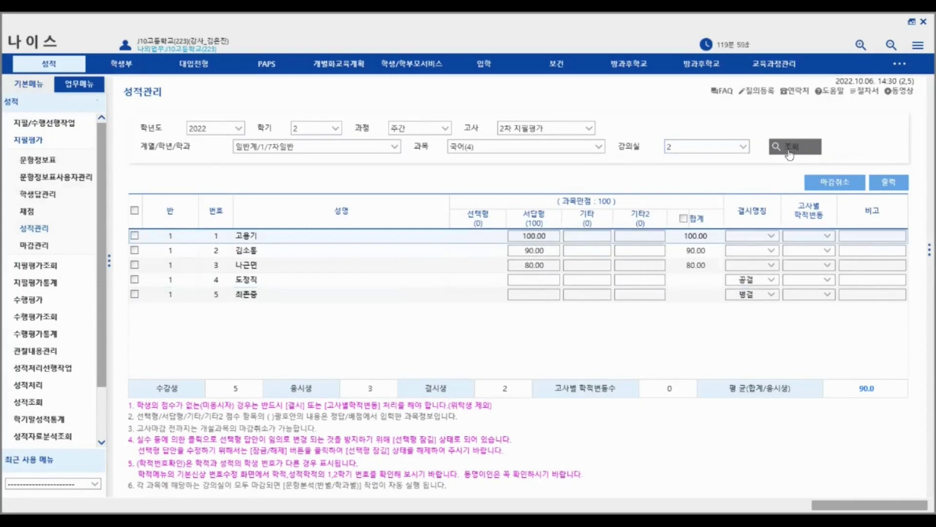
pyautogui.click(786, 146)
pyautogui.click(537, 236)
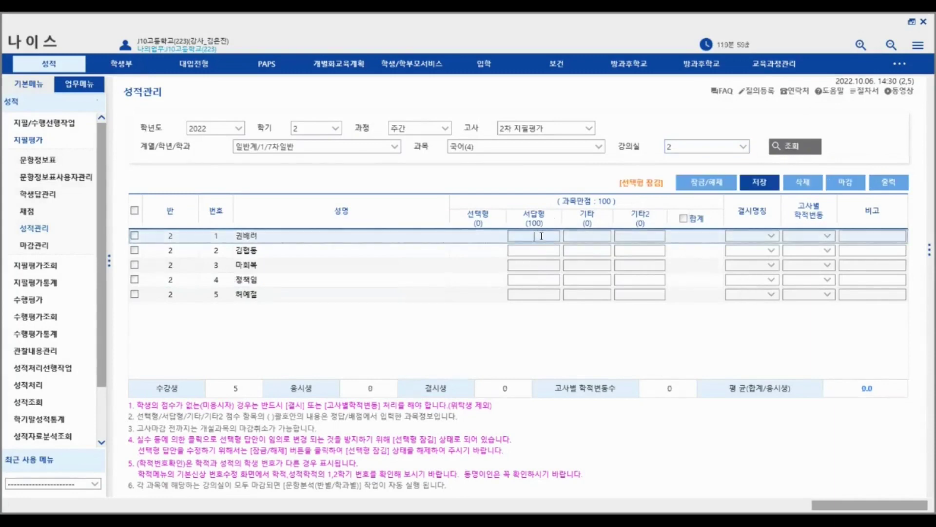
pyautogui.write('90')
pyautogui.click(556, 251)
pyautogui.write('80')
pyautogui.click(551, 265)
pyautogui.write('70')
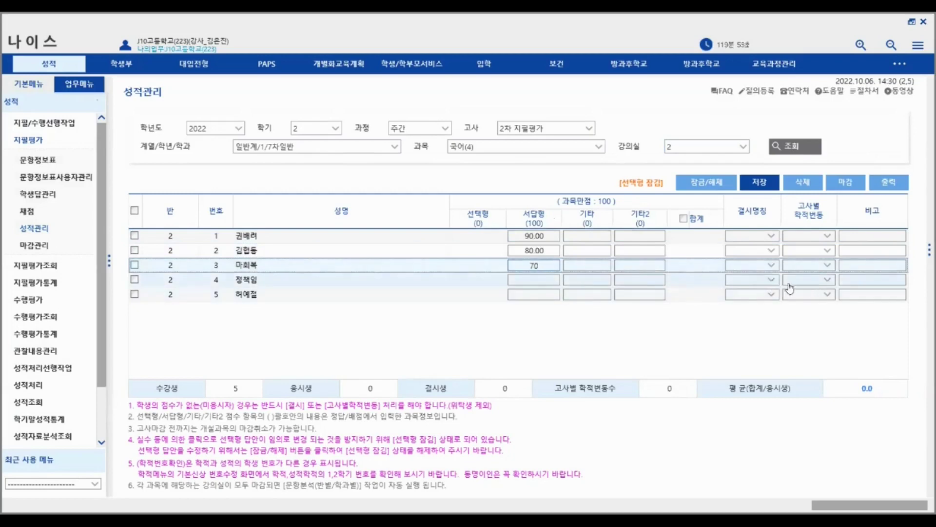
pyautogui.click(772, 282)
# - Mark student 4 as 미인정결 and give student 5 a 서답형 score of 90
pyautogui.click(773, 283)
pyautogui.click(770, 321)
pyautogui.click(548, 295)
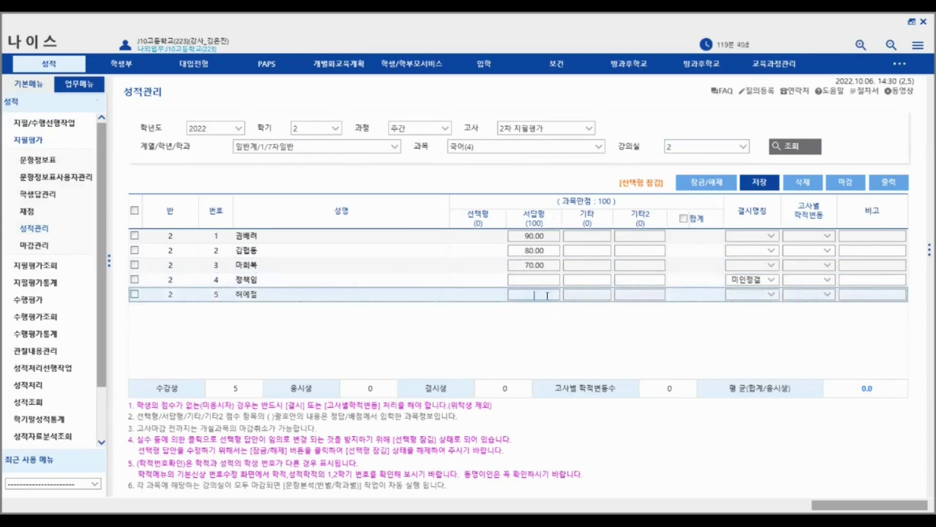
pyautogui.write('90')
# - Save classroom 2's scores and close them with 마감, confirming each prompt
pyautogui.click(759, 187)
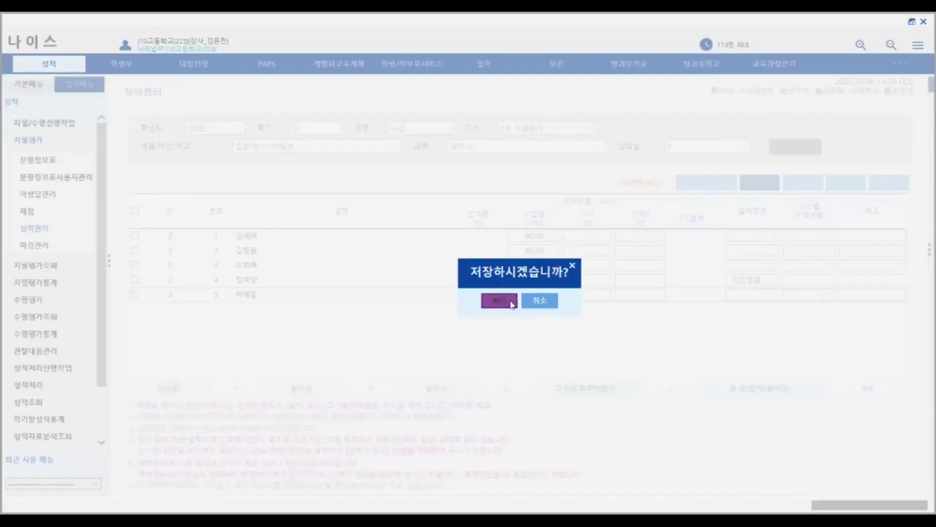
pyautogui.click(499, 301)
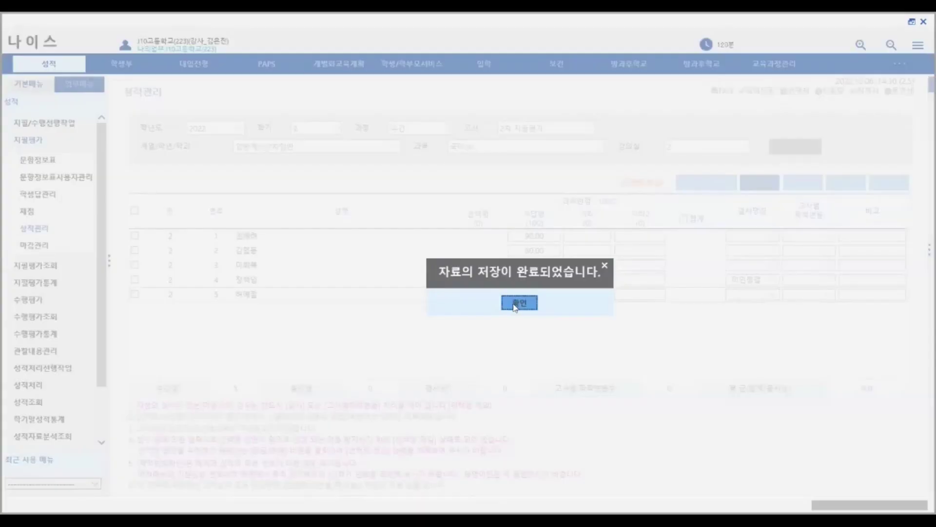
pyautogui.click(517, 301)
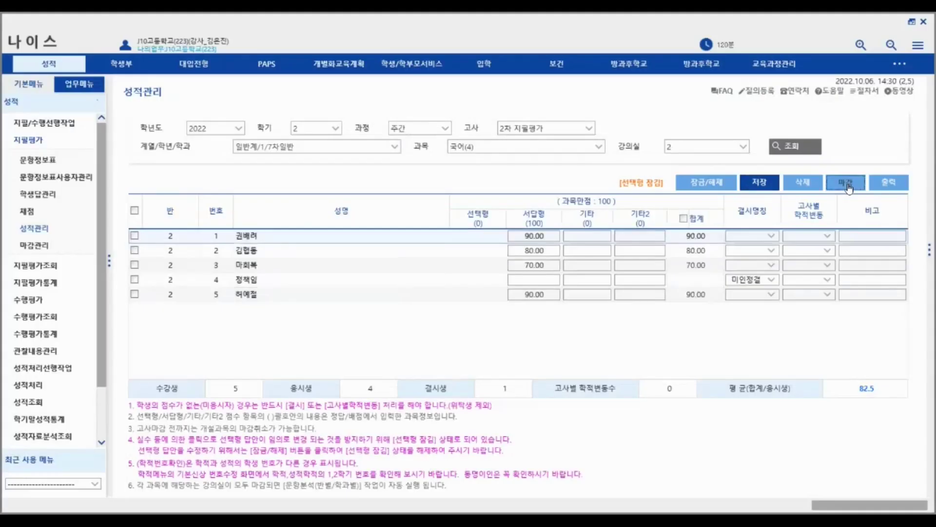
pyautogui.click(845, 182)
pyautogui.click(510, 303)
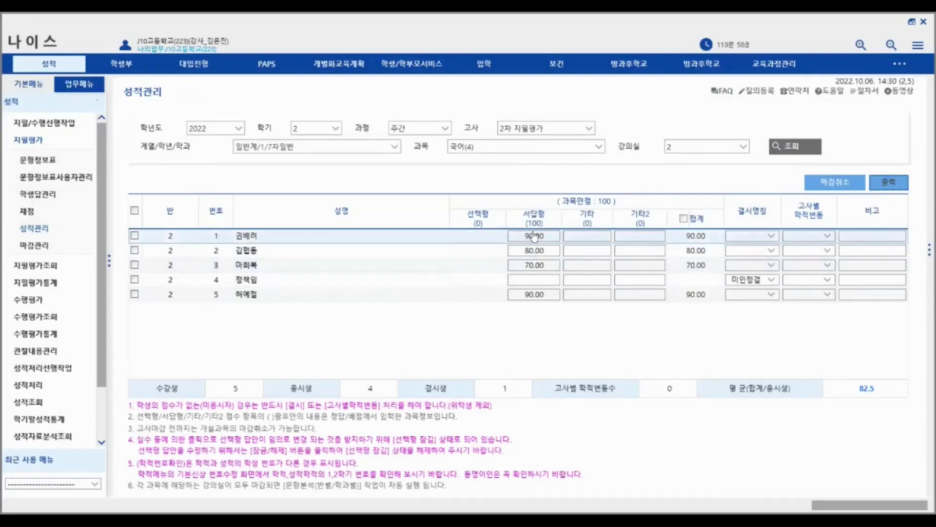
# - Load the 2차 지필평가 closing status on 마감관리 to list both 국어 classrooms
pyautogui.click(45, 244)
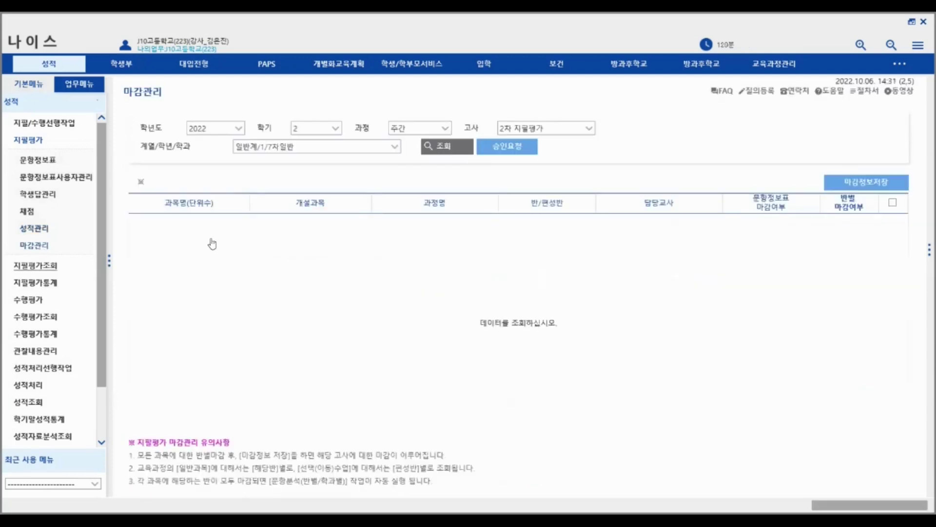
pyautogui.click(442, 152)
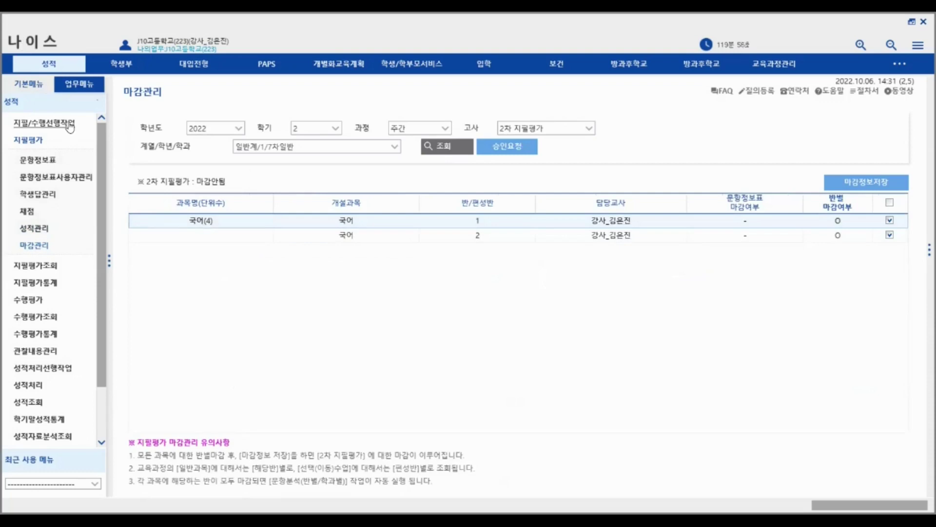
pyautogui.click(29, 234)
pyautogui.click(34, 247)
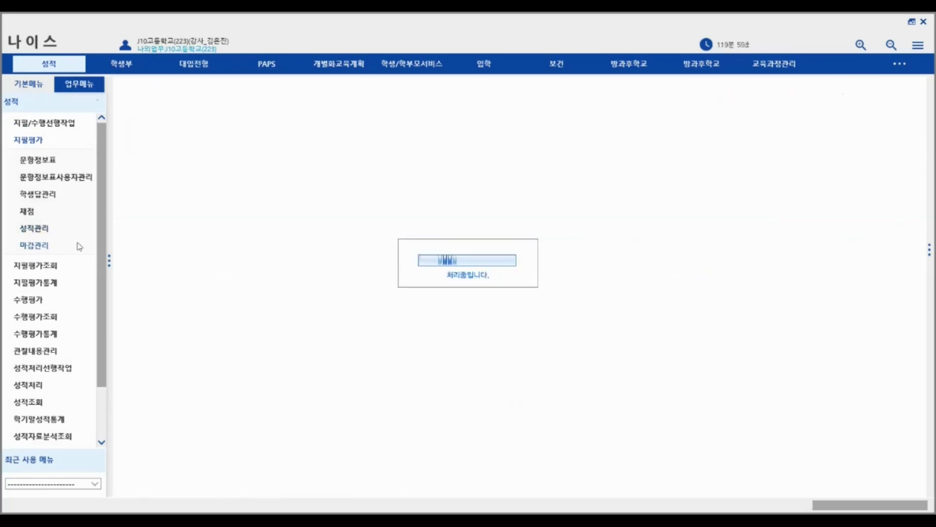
pyautogui.click(438, 148)
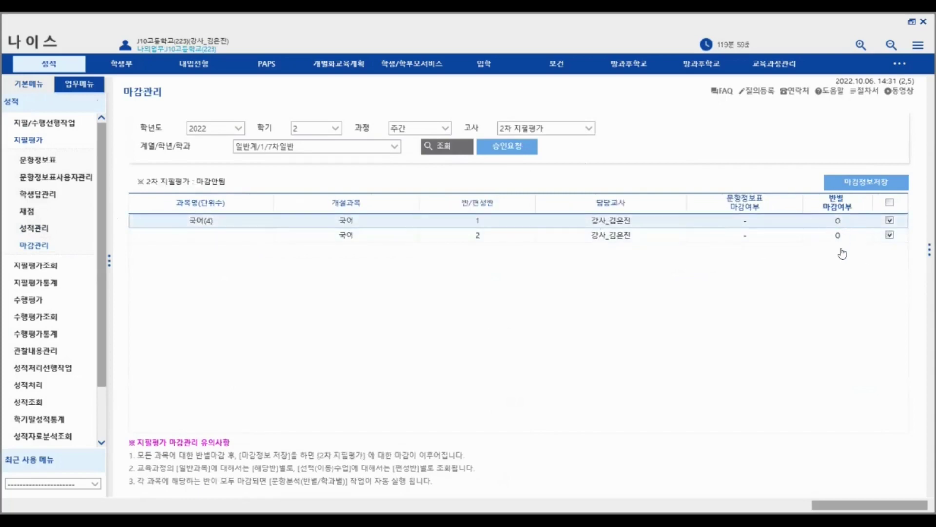
# - Review class 1's 국어 scores (average 90.0), then return to the 마감관리 closing screen
pyautogui.click(34, 229)
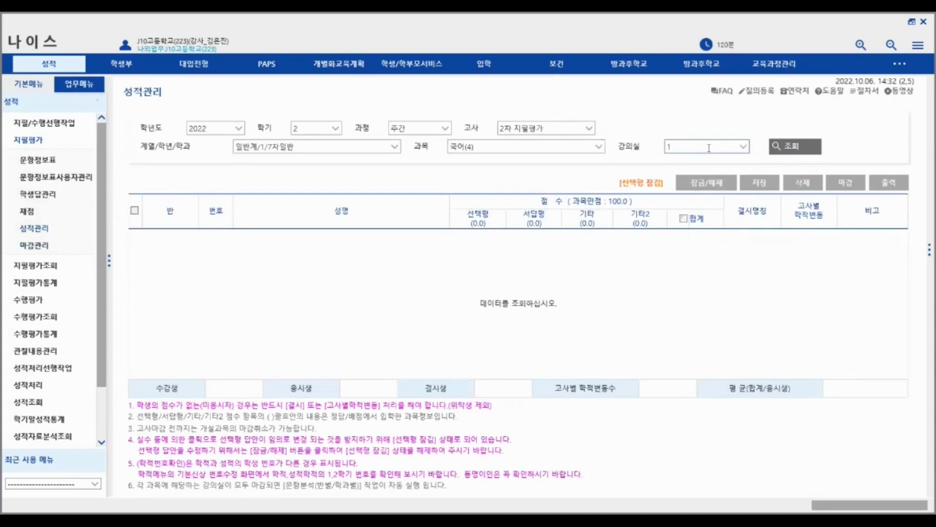
pyautogui.click(795, 152)
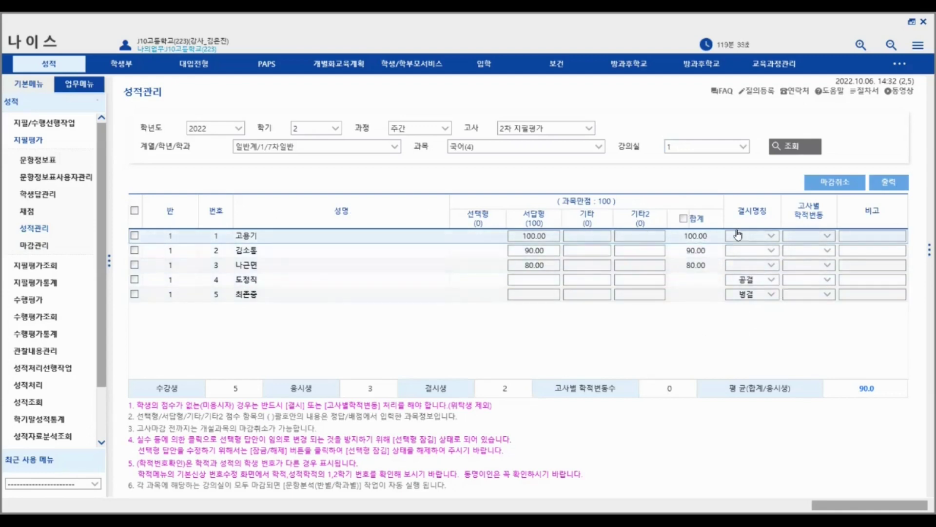
pyautogui.click(34, 244)
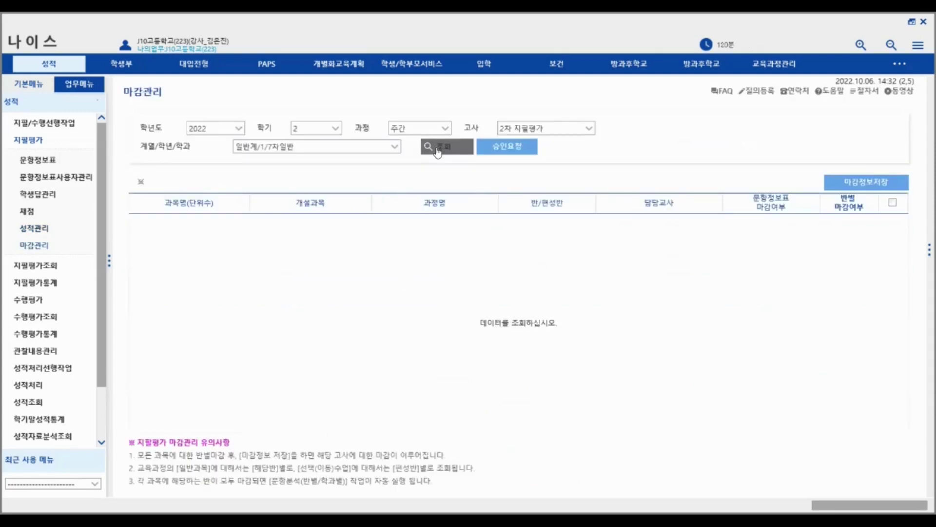
# - List the 국어 classes awaiting closing and select both for closing
pyautogui.click(438, 152)
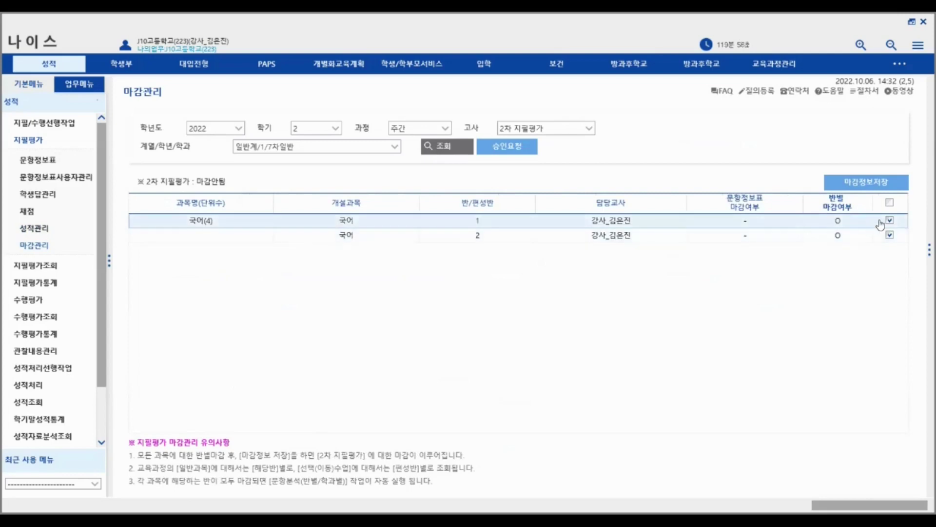
pyautogui.click(890, 205)
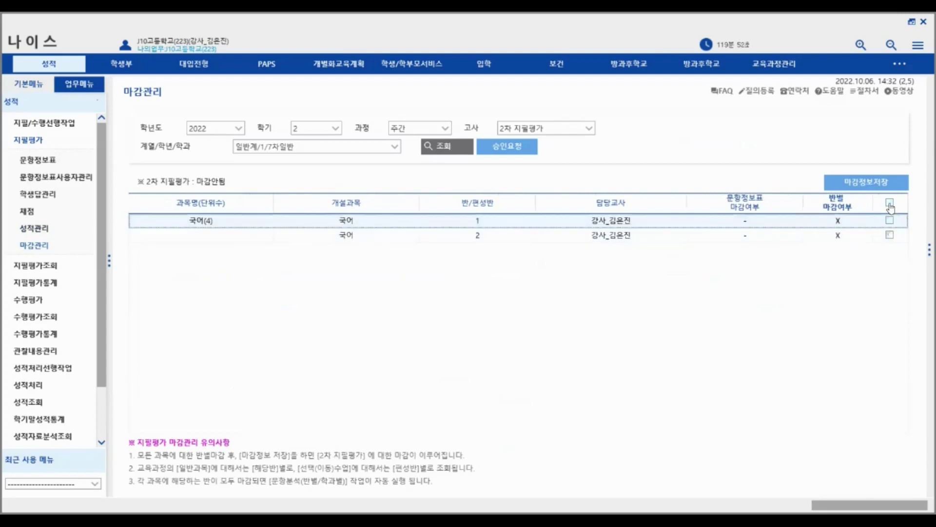
pyautogui.click(890, 205)
pyautogui.click(890, 204)
pyautogui.click(889, 206)
pyautogui.click(890, 203)
pyautogui.click(890, 203)
# - Save the 2차 지필평가 closing as 마감됨 and open the 승인요청 approval form
pyautogui.click(884, 184)
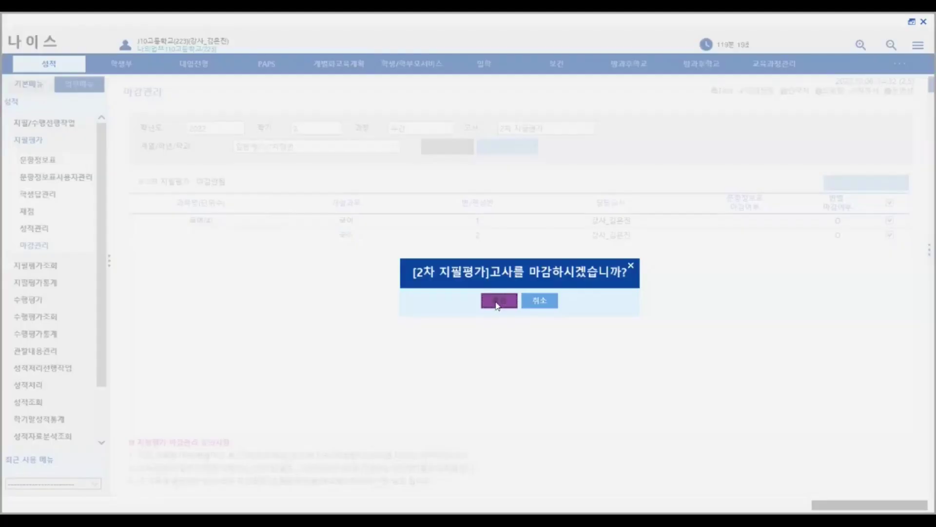
pyautogui.click(497, 302)
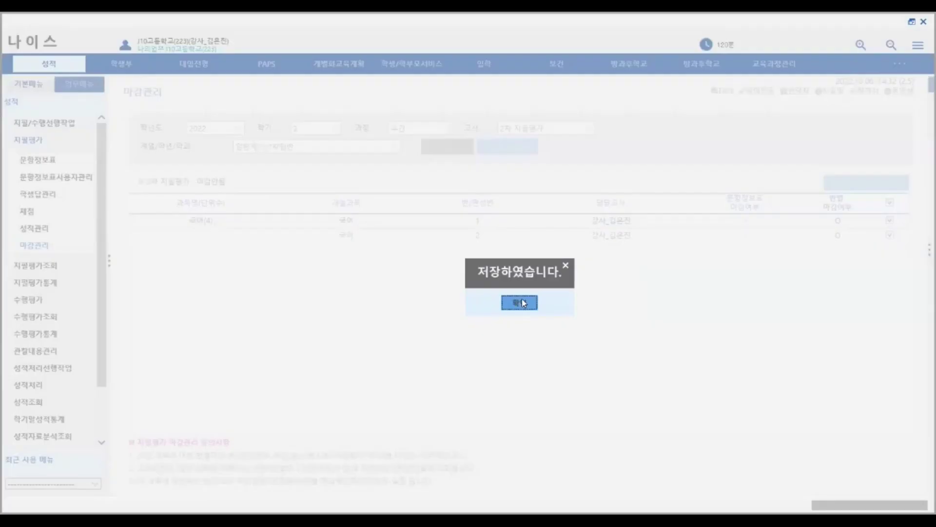
pyautogui.click(520, 303)
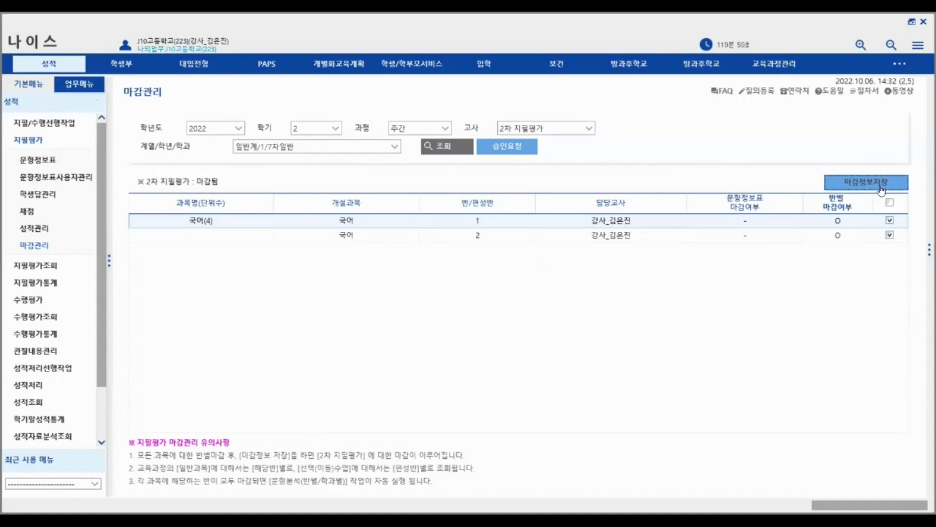
pyautogui.click(502, 149)
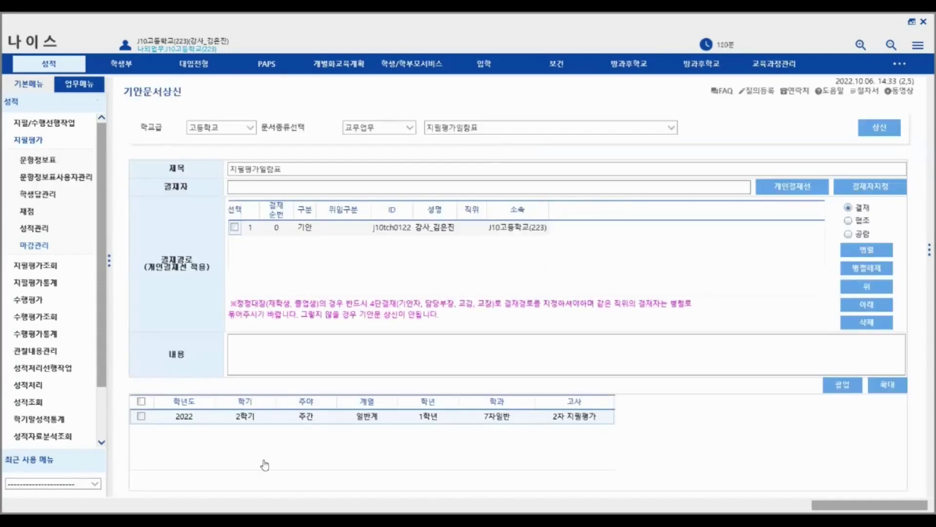
# - Tick the 2022 2학기 2차 지필평가 row and expand 성적처리선행작업 in the sidebar
pyautogui.click(141, 419)
pyautogui.click(254, 342)
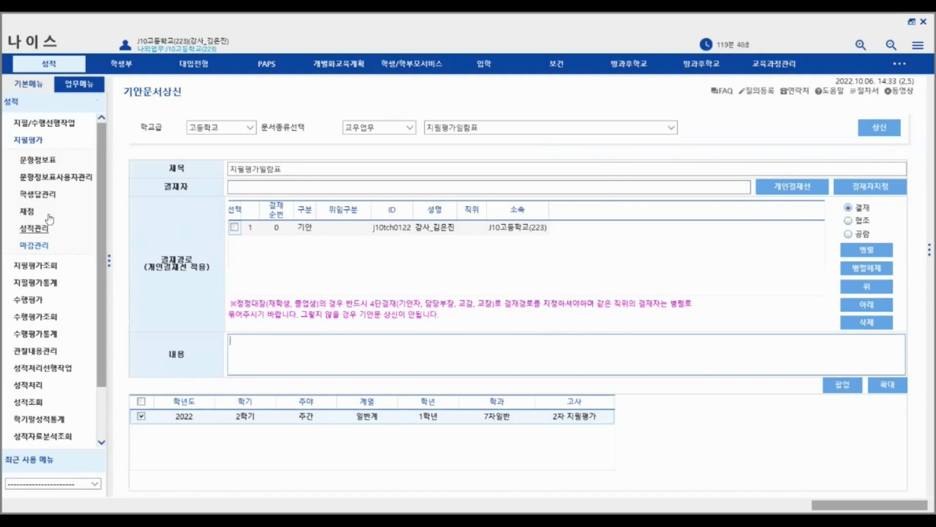
pyautogui.click(26, 145)
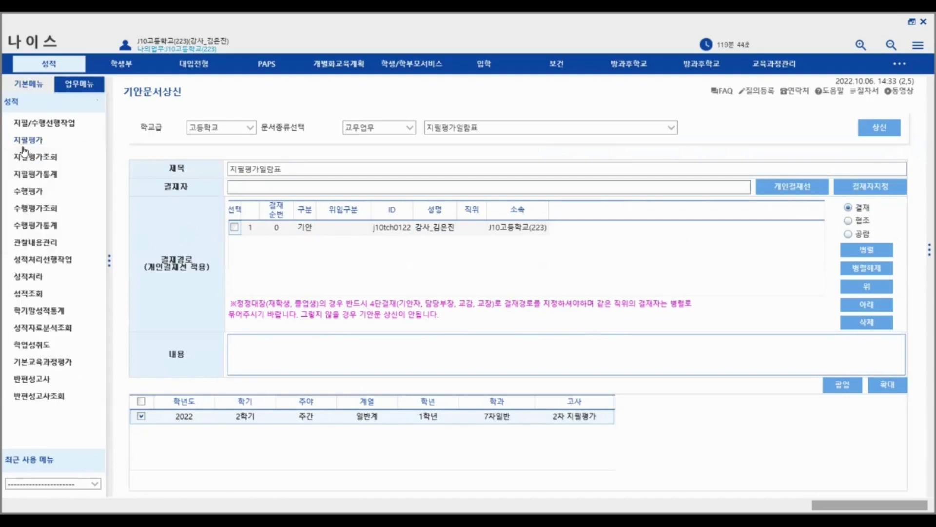
pyautogui.click(49, 264)
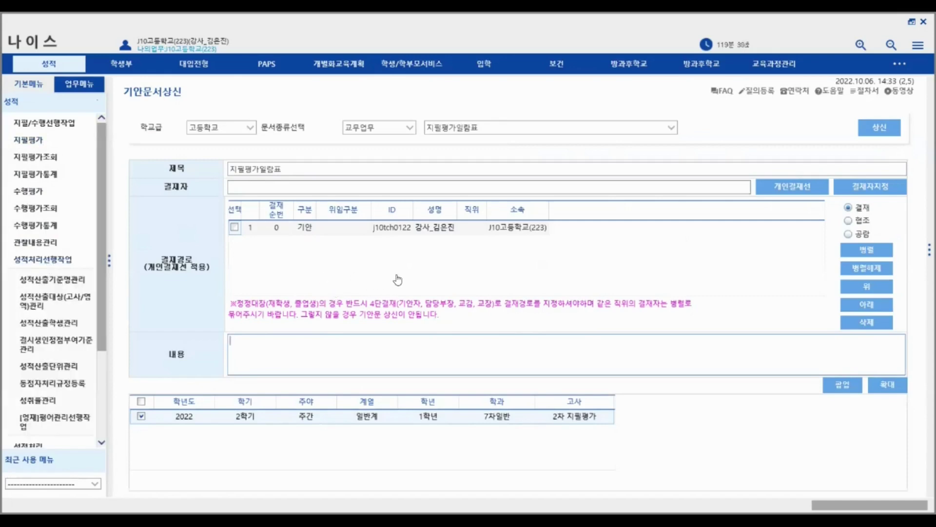
# - List the 성적산출기준명관리 criteria, showing 2학기말 and 2차 지필평가
pyautogui.click(57, 281)
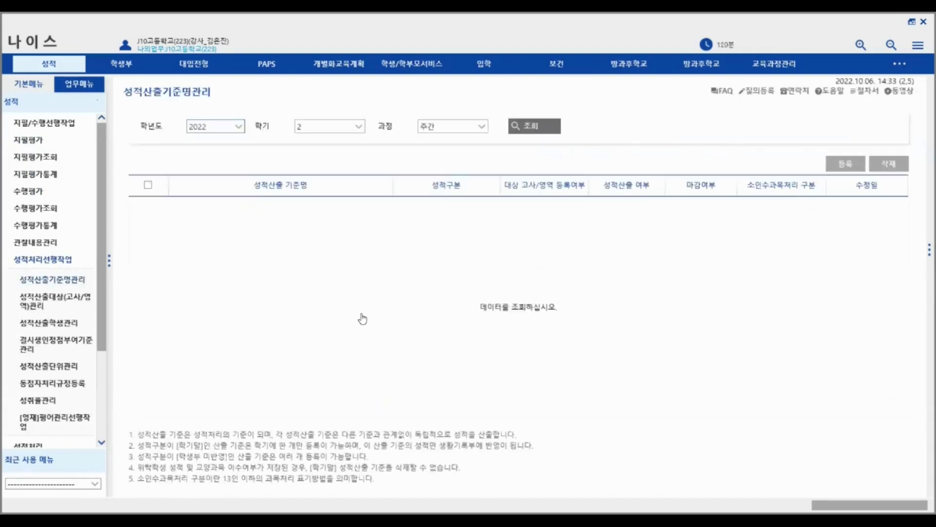
pyautogui.click(550, 130)
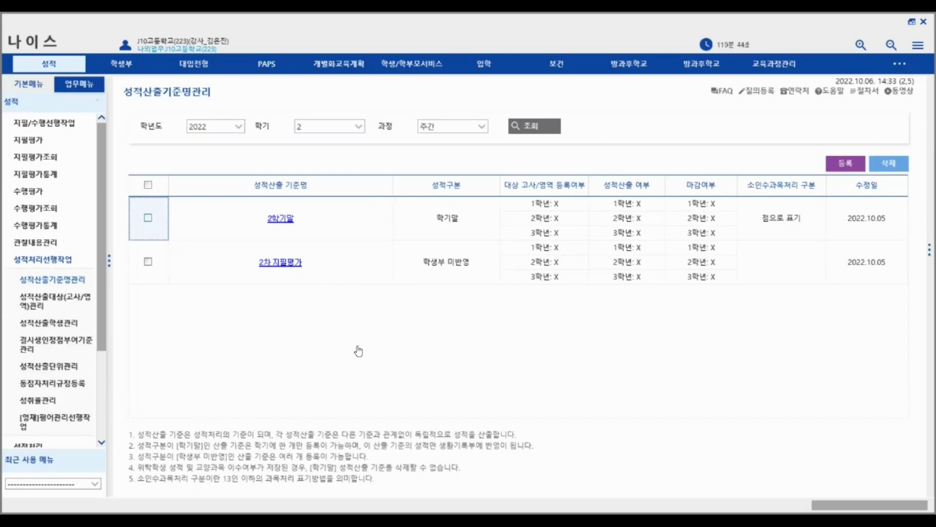
pyautogui.scroll(-3, 86, 323)
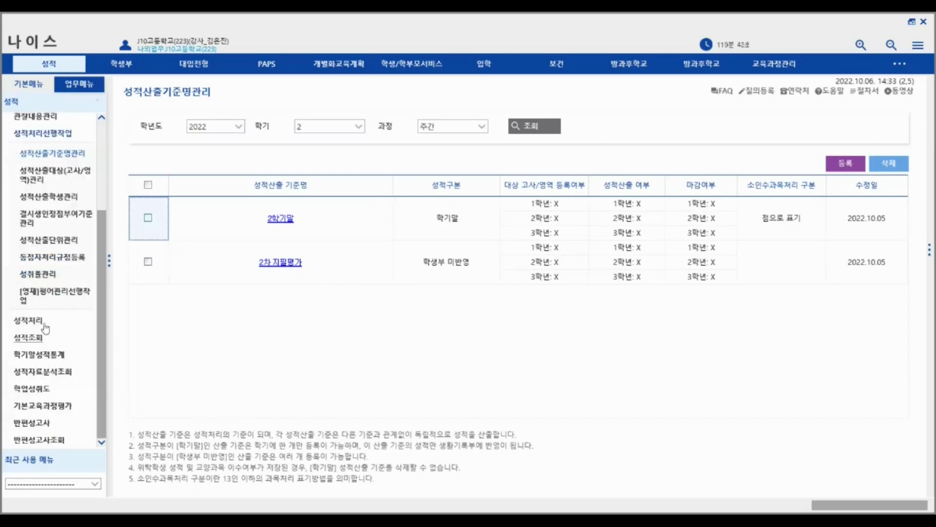
# - Try publishing 2학기말 calculation closing to 학생/학부모서비스 (no data, 마감안됨)
pyautogui.click(42, 320)
pyautogui.click(54, 272)
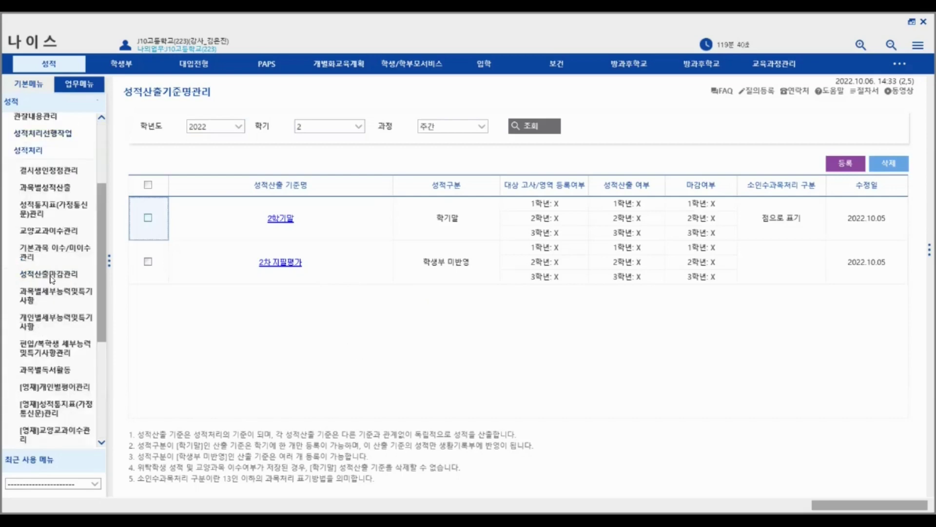
pyautogui.click(790, 128)
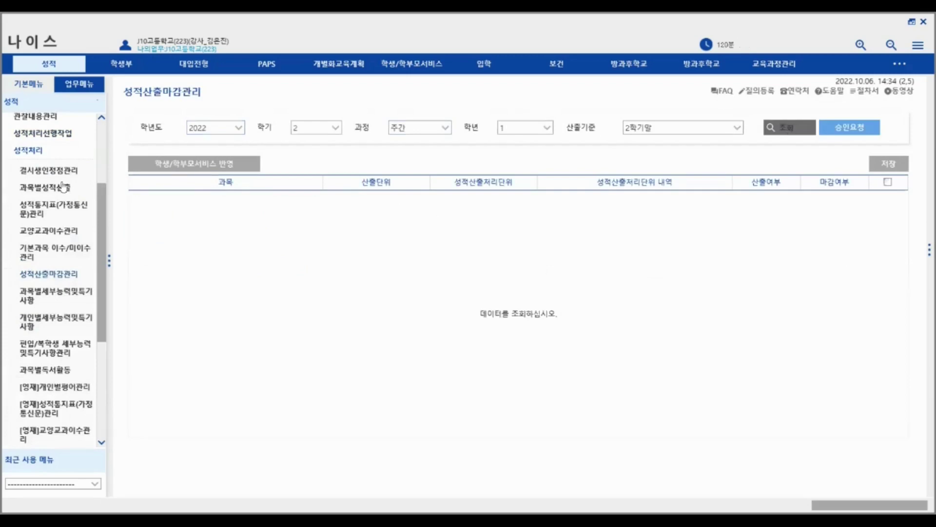
pyautogui.click(245, 165)
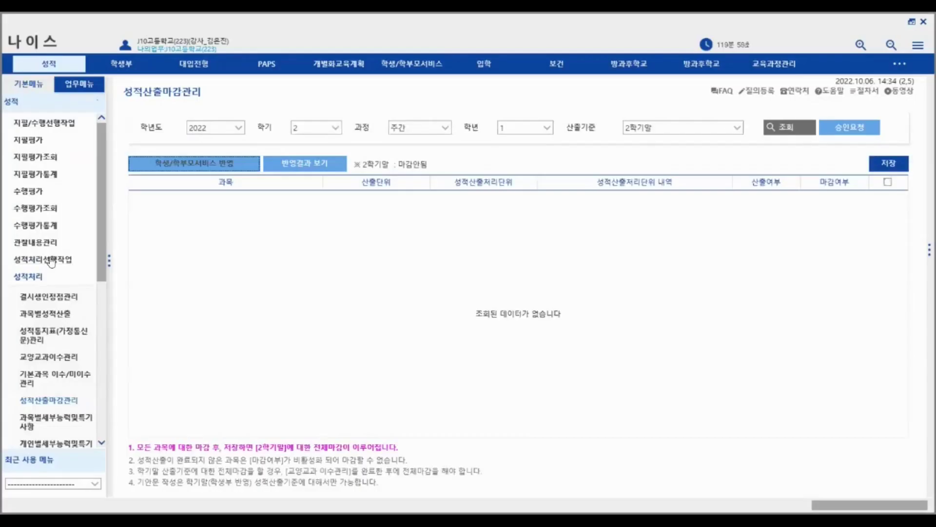
pyautogui.click(51, 260)
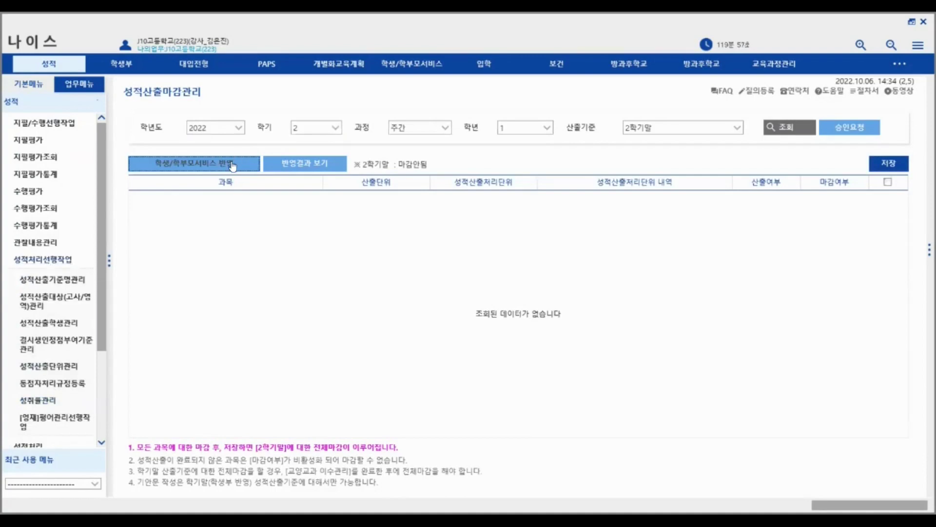
pyautogui.click(60, 280)
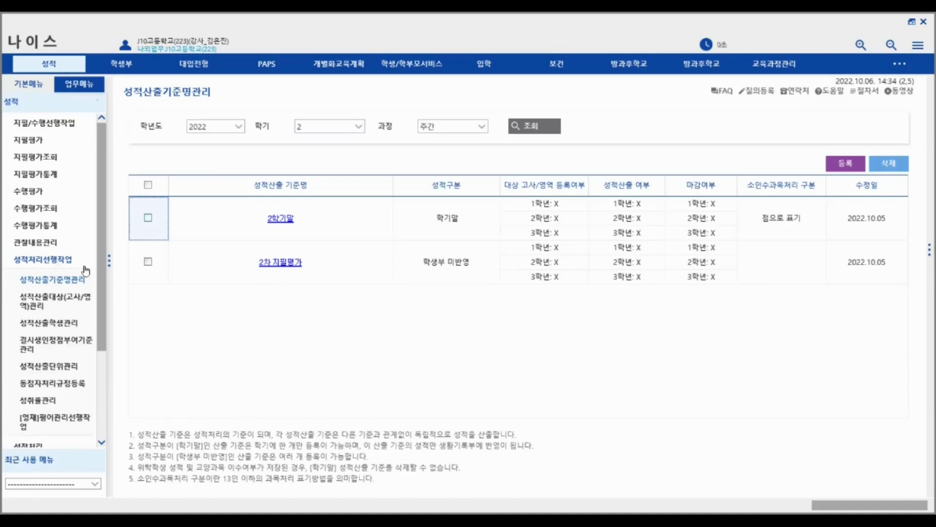
# - Reopen 성적산출기준명관리 and list the grade calculation criteria
pyautogui.click(65, 261)
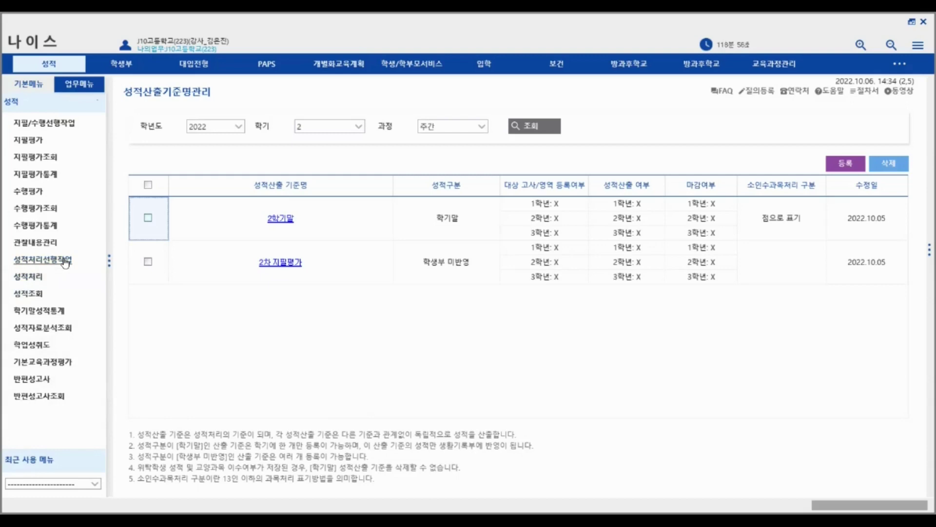
pyautogui.click(65, 261)
pyautogui.click(61, 280)
pyautogui.click(531, 126)
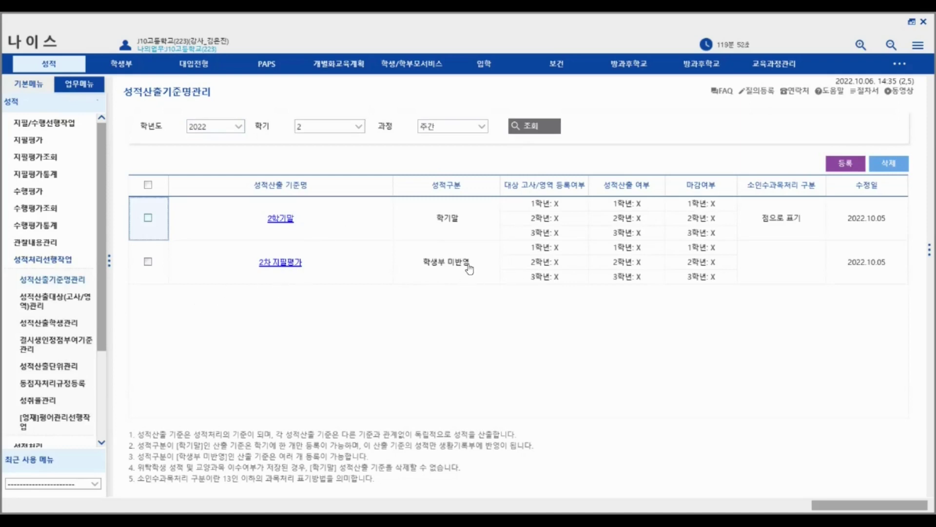
# - Open and cancel the criterion registration form twice, then go to 성적산출대상(고사/영역)관리
pyautogui.click(840, 163)
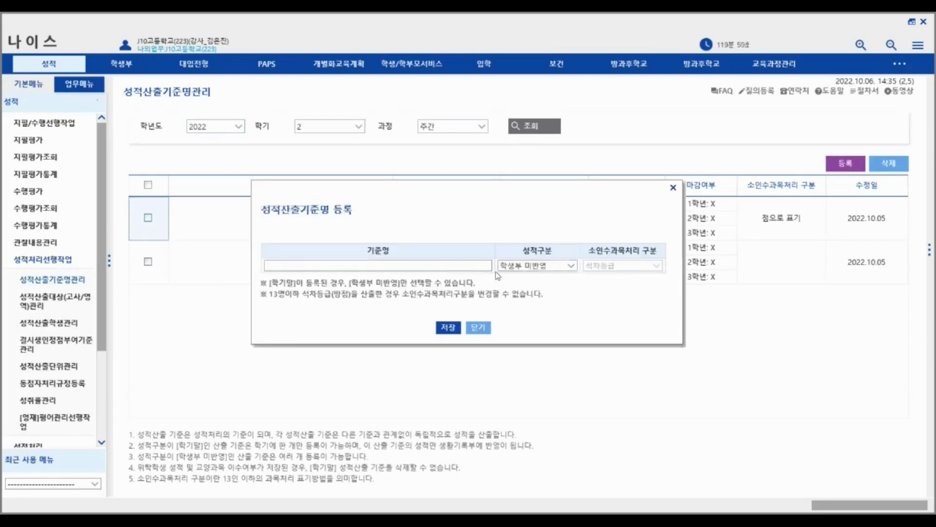
pyautogui.click(674, 188)
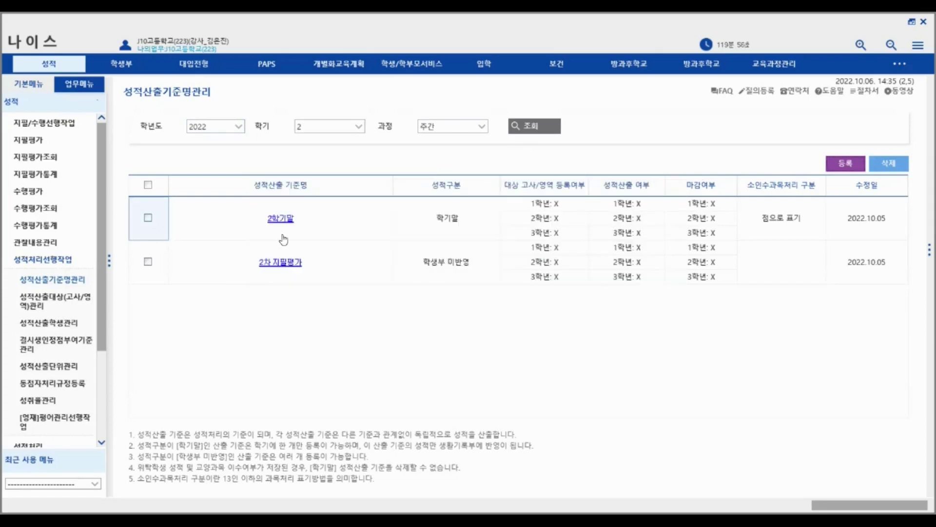
pyautogui.click(836, 168)
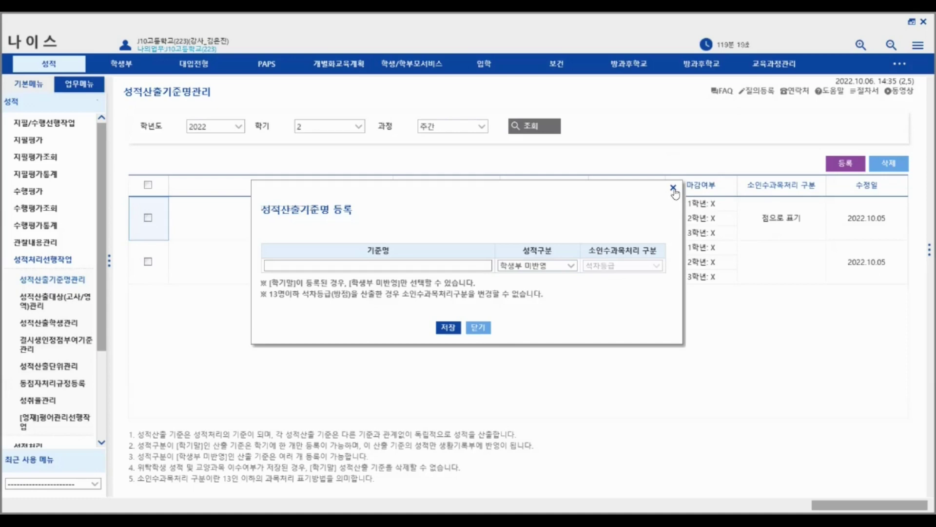
pyautogui.click(673, 189)
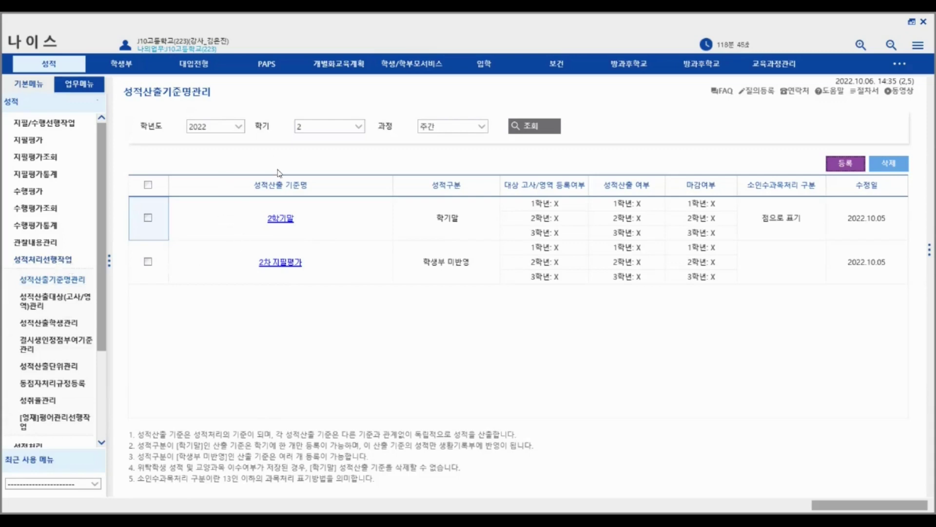
pyautogui.click(78, 305)
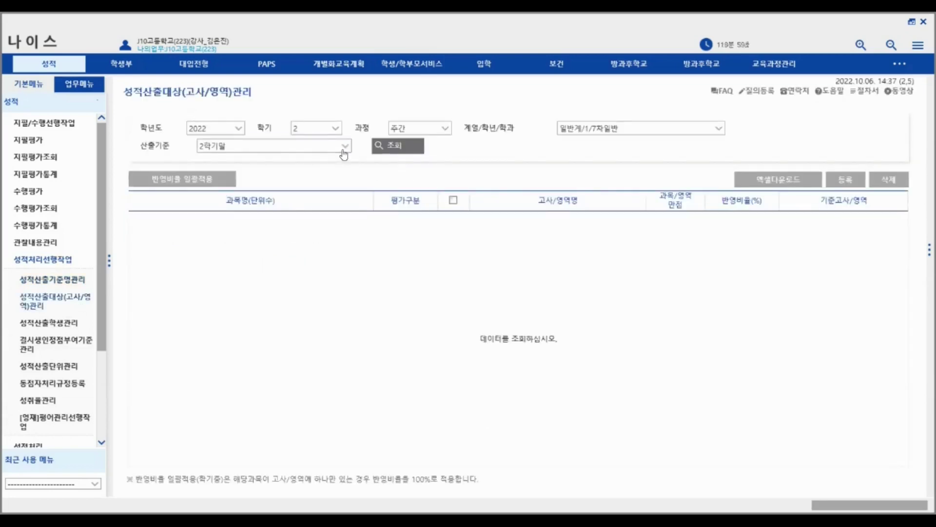
# - Under the 2차 지필평가 criterion, include 국어(4)'s 2차 지필평가 exam at 100% and save
pyautogui.click(340, 153)
pyautogui.click(321, 172)
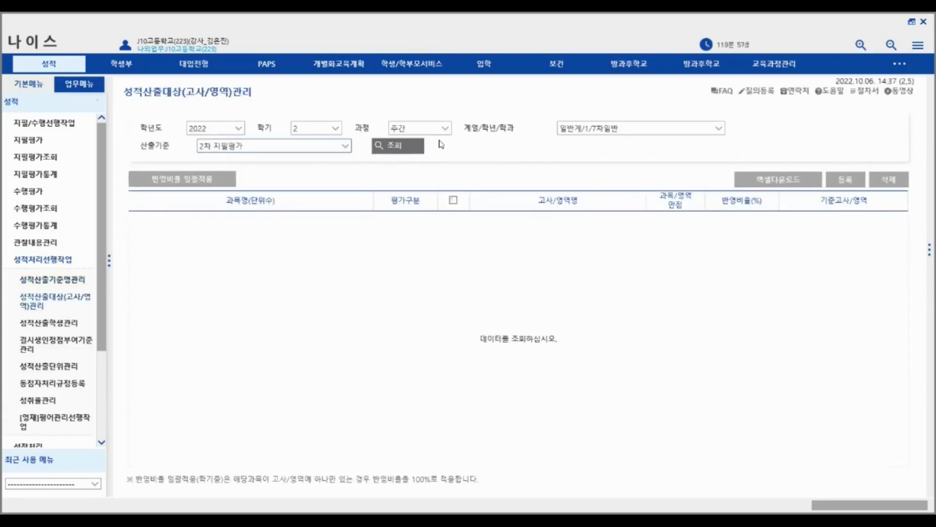
pyautogui.click(386, 145)
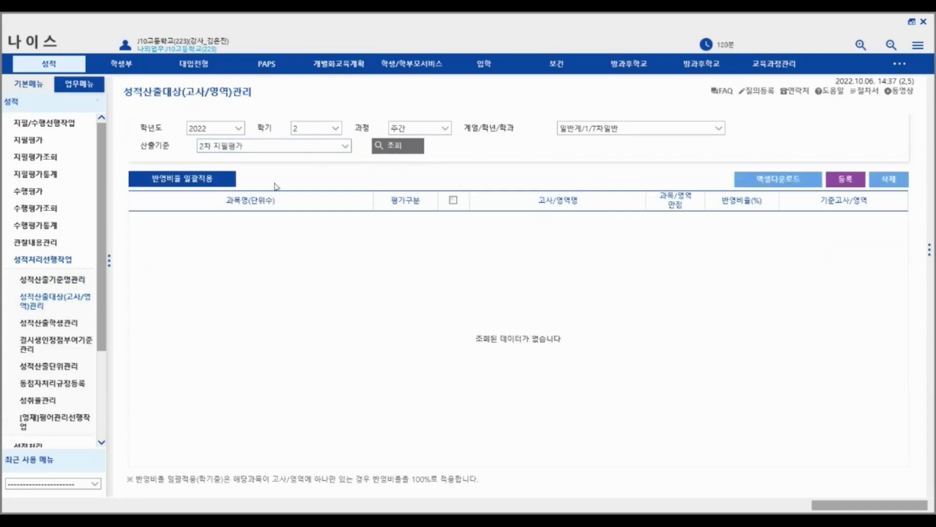
pyautogui.click(854, 180)
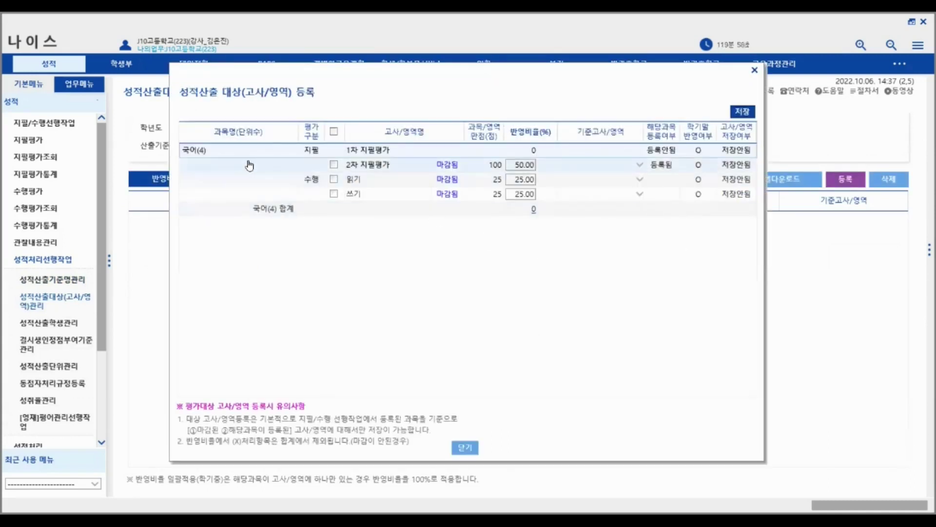
pyautogui.click(334, 164)
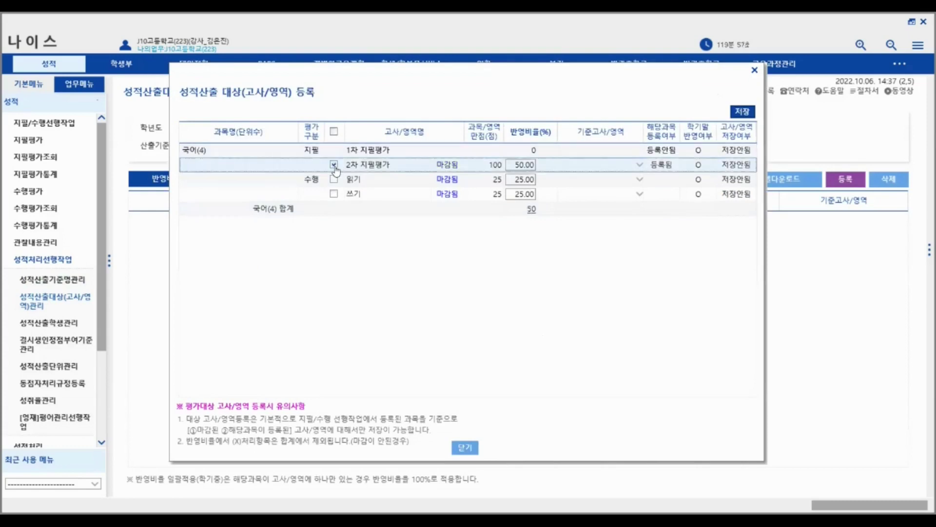
pyautogui.click(519, 168)
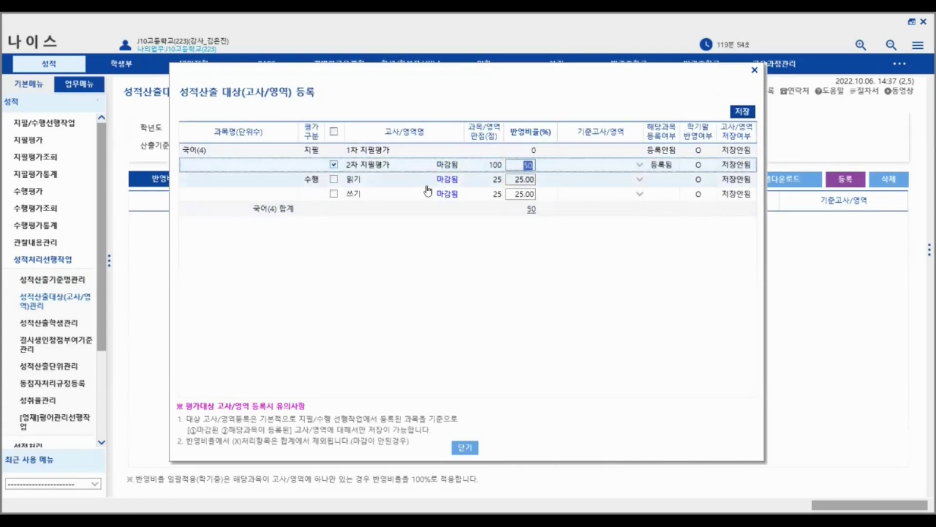
pyautogui.write('100')
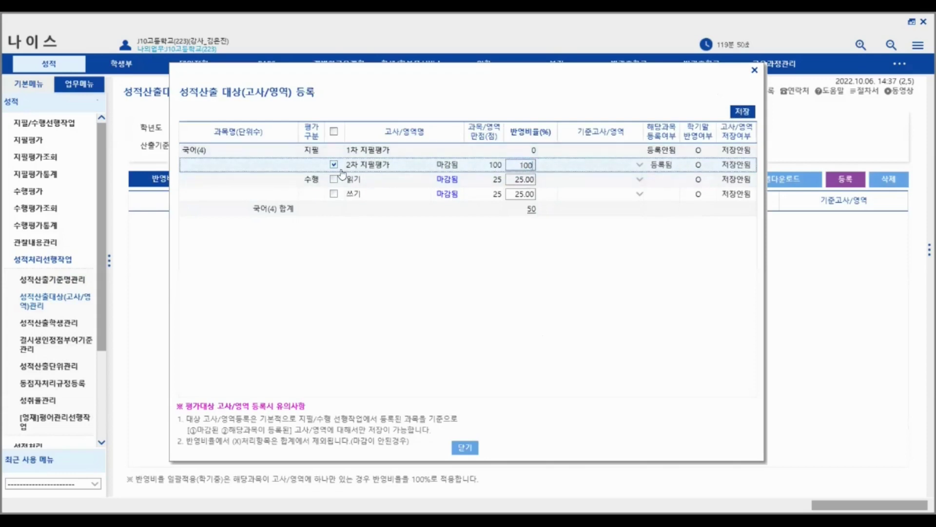
pyautogui.click(750, 114)
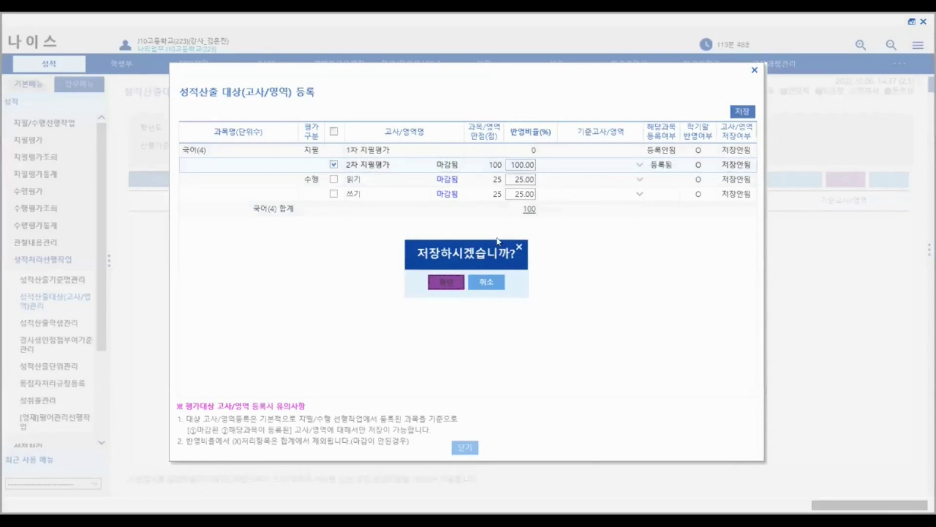
pyautogui.press('Return')
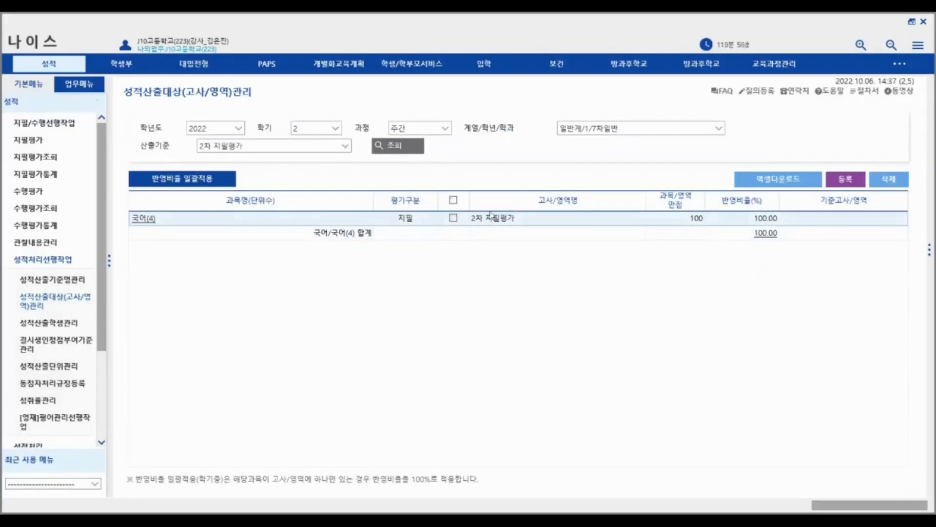
pyautogui.click(453, 200)
pyautogui.click(889, 179)
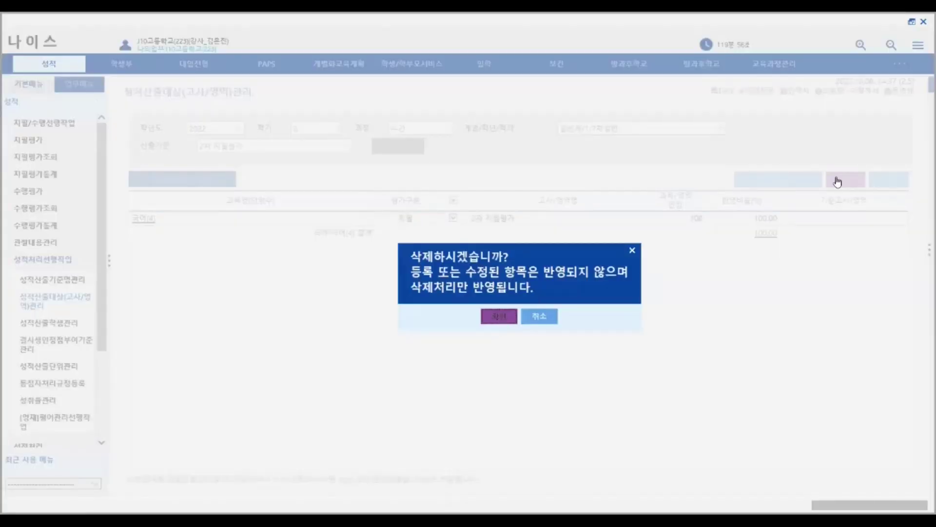
pyautogui.press('Return')
pyautogui.click(846, 180)
pyautogui.click(334, 165)
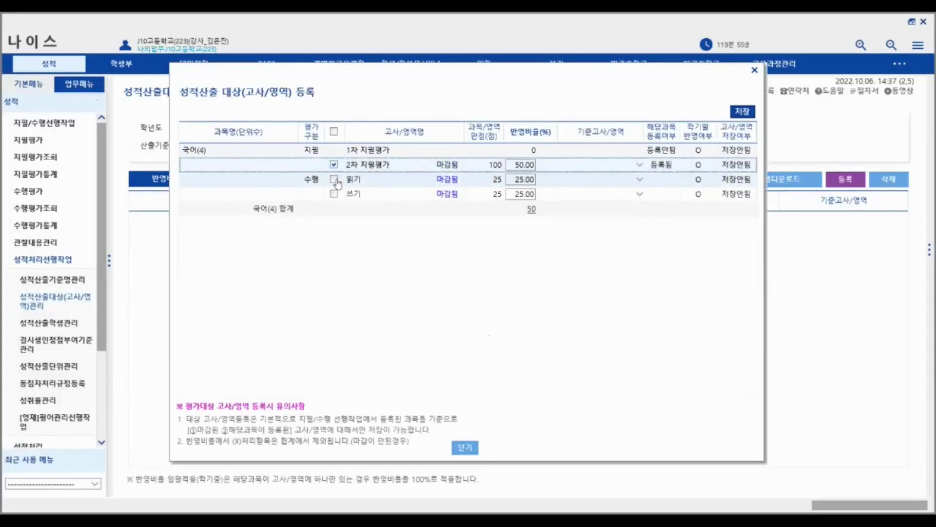
pyautogui.click(740, 113)
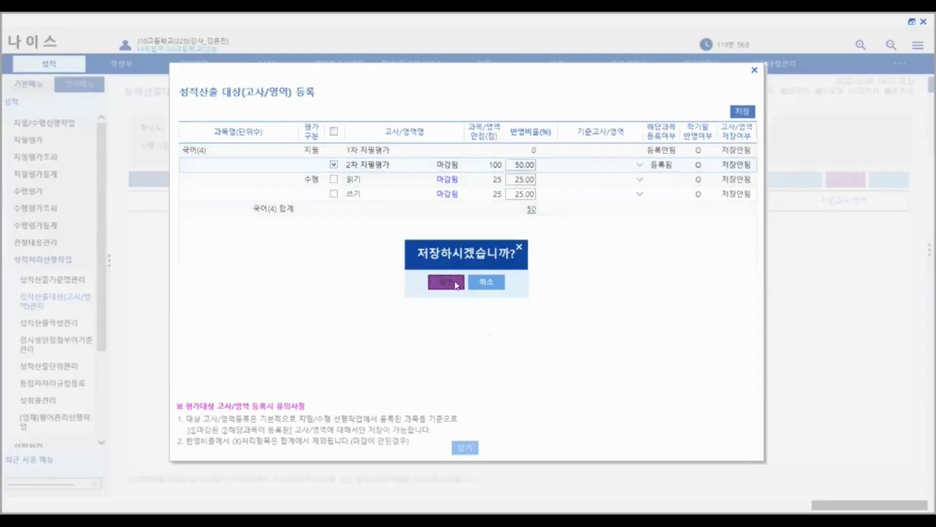
pyautogui.press('Return')
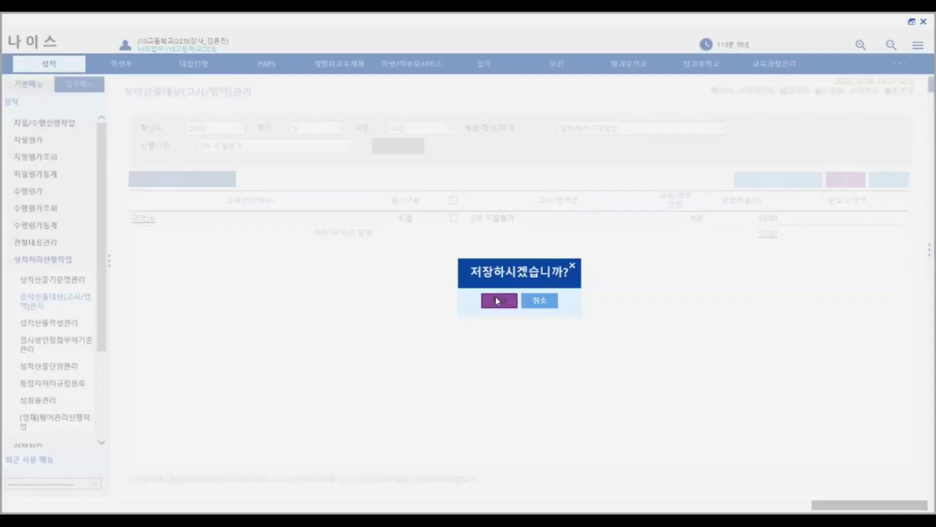
pyautogui.click(541, 297)
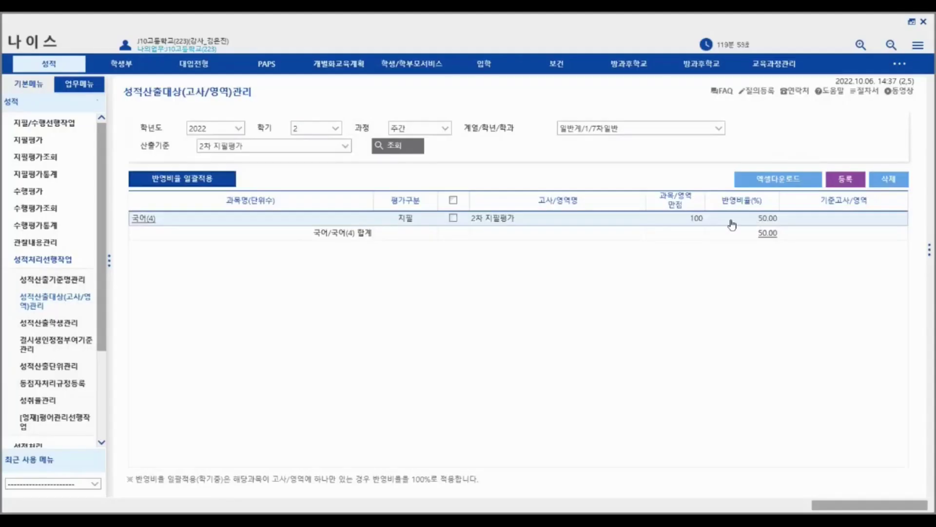
pyautogui.click(183, 179)
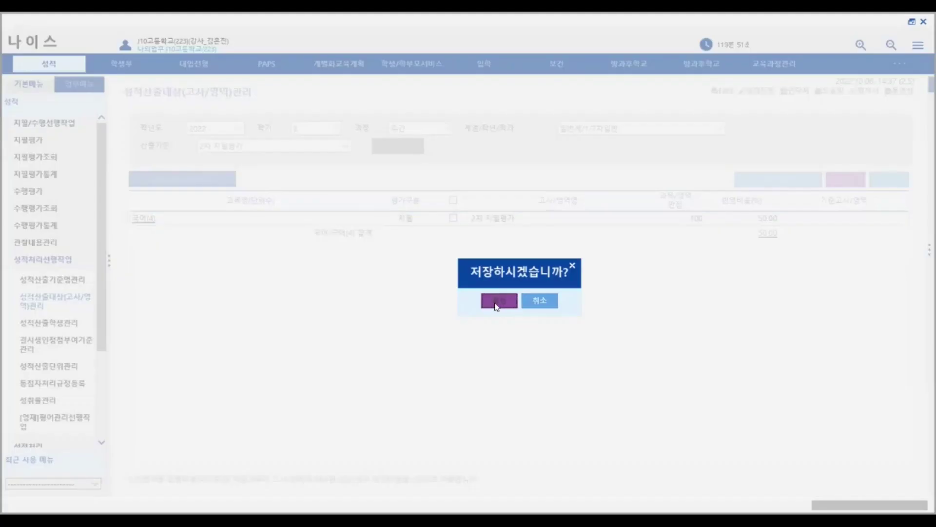
pyautogui.click(516, 301)
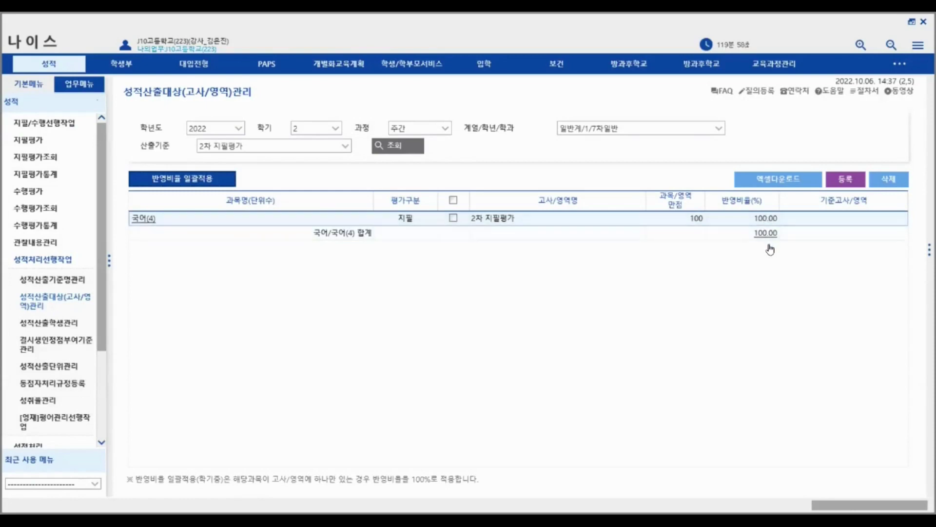
pyautogui.click(848, 181)
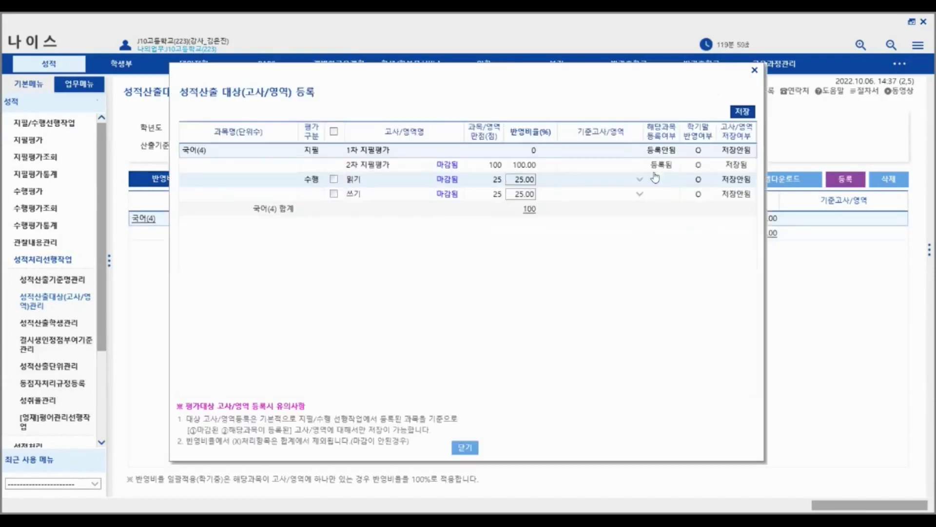
pyautogui.click(754, 70)
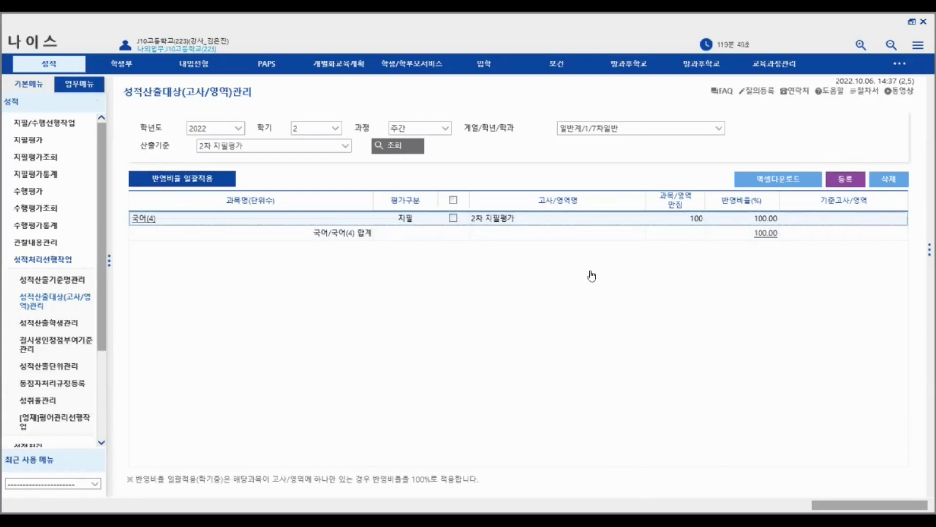
# - Import 국어(4)'s 2차 지필평가 target students (five each in classes 1 and 2) and list class 1
pyautogui.click(47, 323)
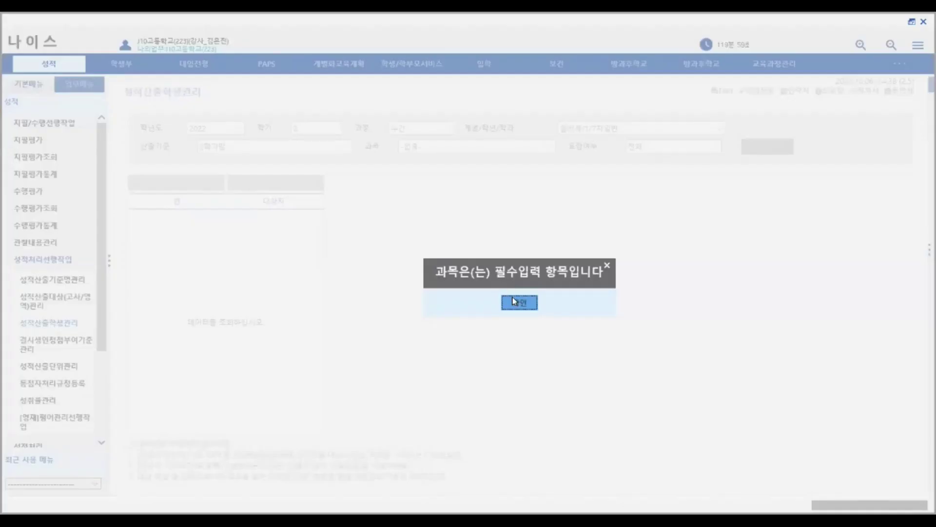
pyautogui.click(514, 301)
pyautogui.click(346, 147)
pyautogui.click(299, 174)
pyautogui.click(764, 147)
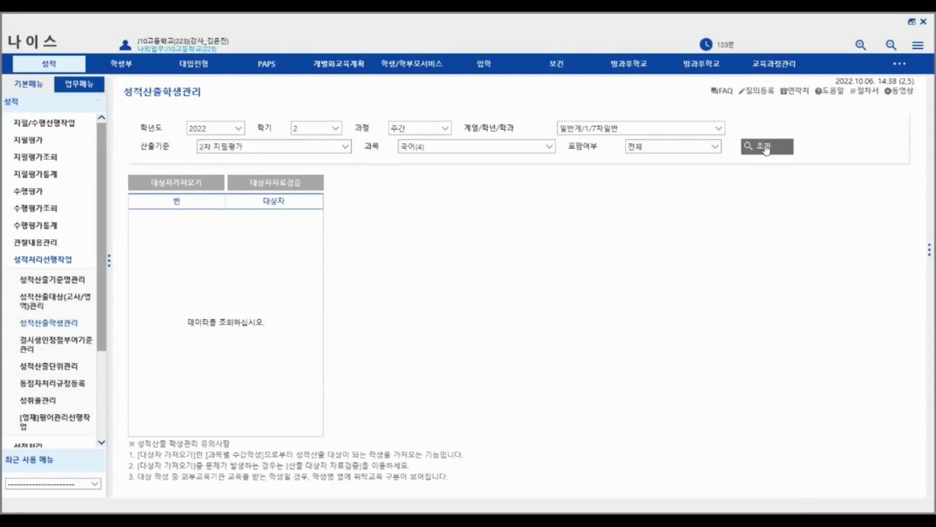
pyautogui.click(179, 189)
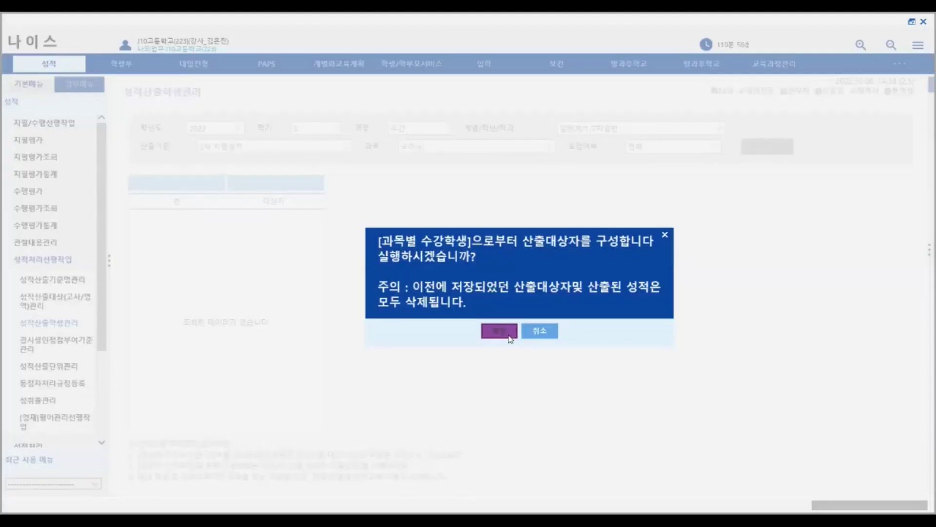
pyautogui.click(510, 337)
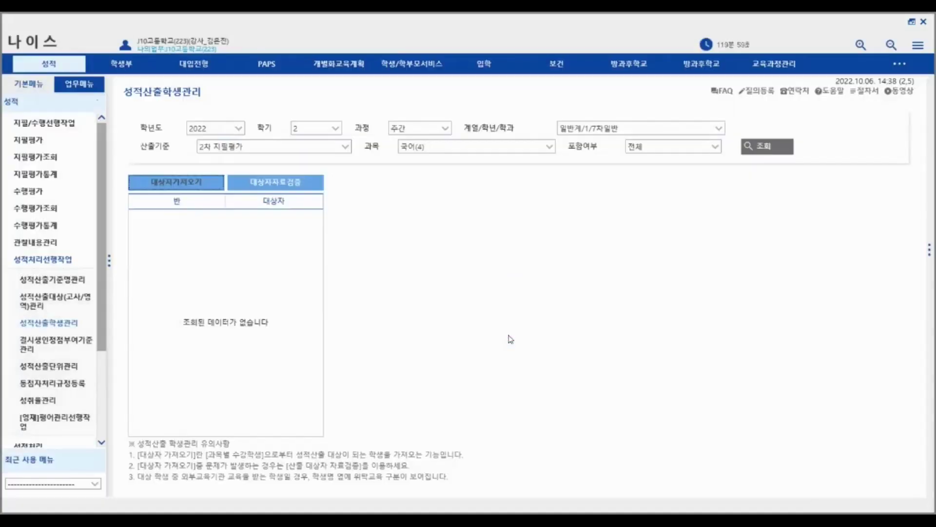
pyautogui.click(518, 303)
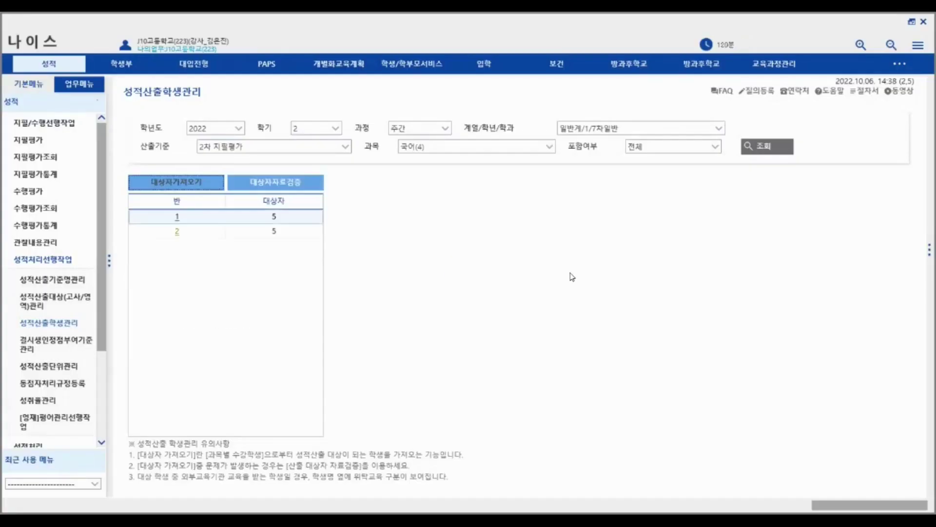
pyautogui.click(179, 217)
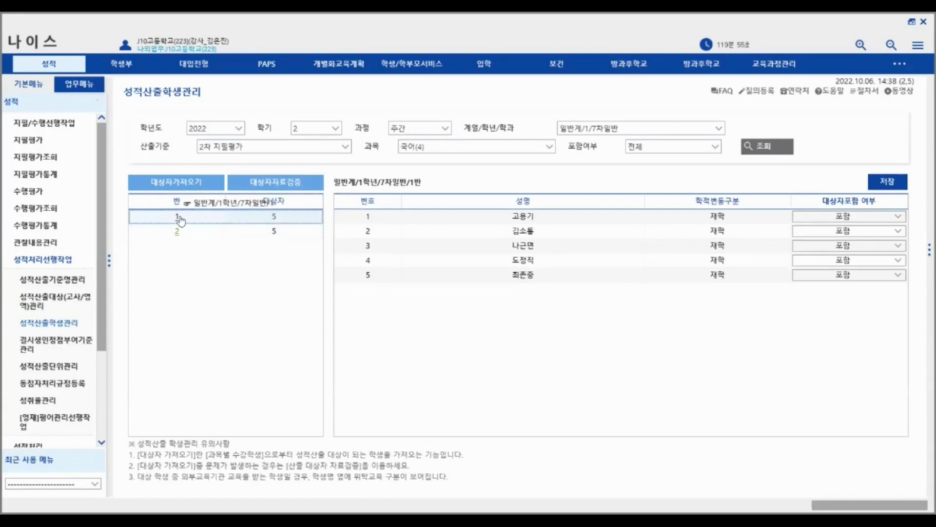
# - Show class 2's students and inspect the first student's inclusion choices
pyautogui.click(177, 235)
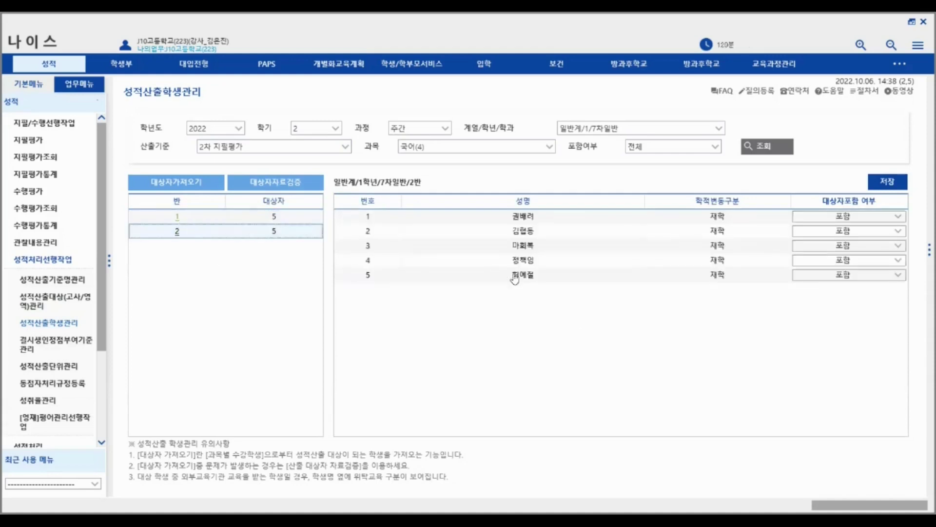
pyautogui.click(899, 220)
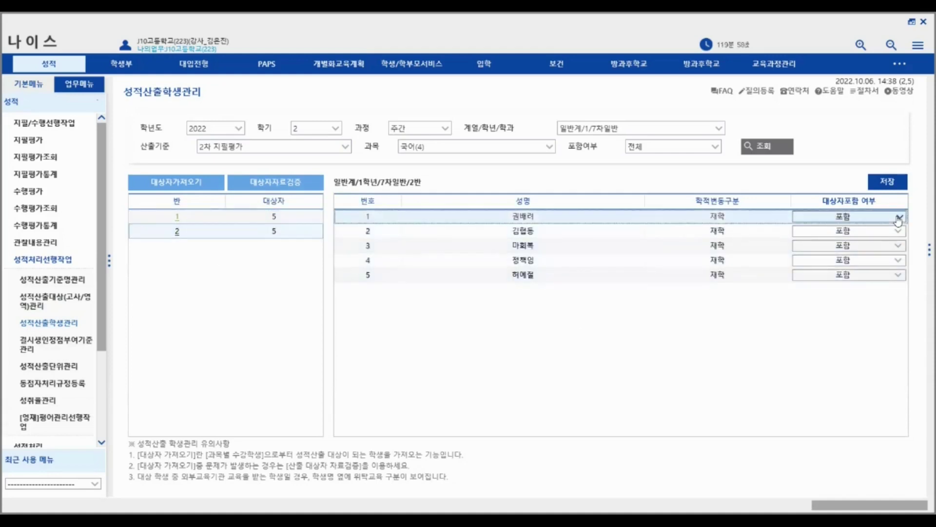
pyautogui.click(899, 221)
pyautogui.click(898, 220)
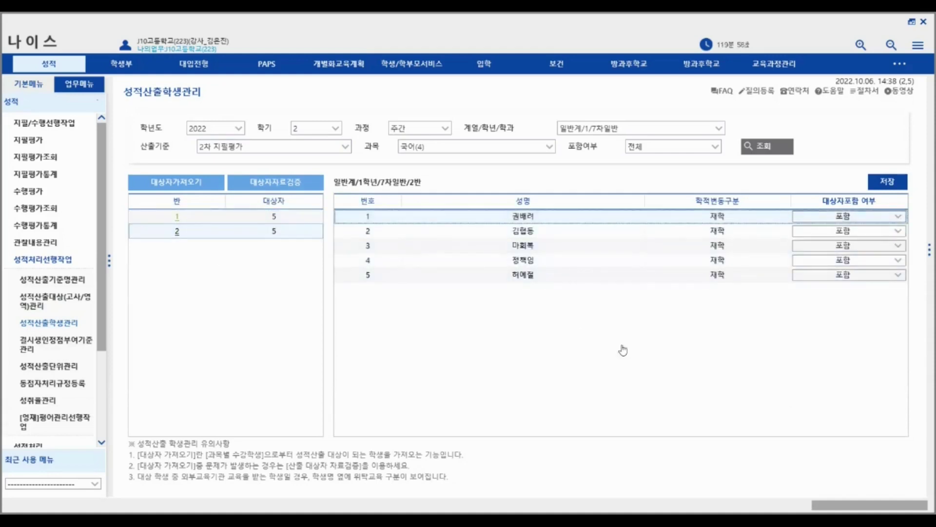
# - In class 1, switch the first student to 포함안함 and back to 포함
pyautogui.click(178, 216)
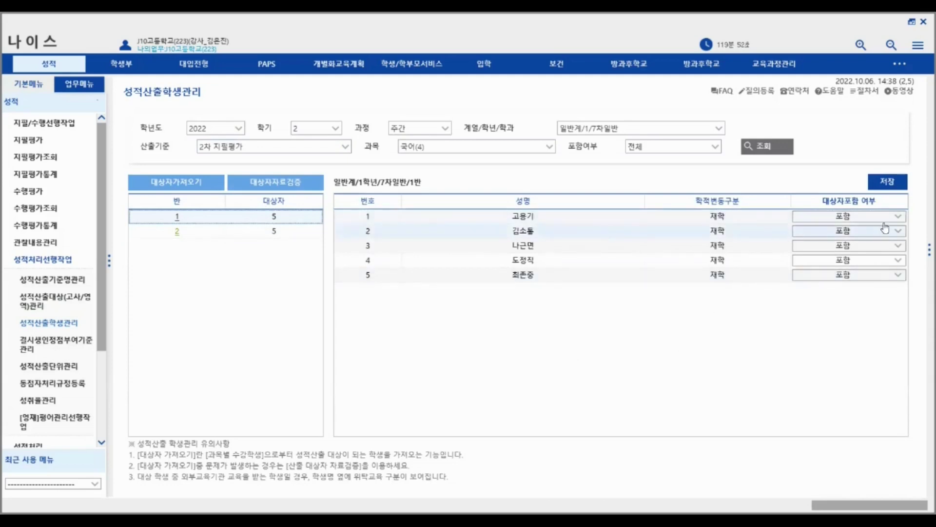
pyautogui.click(898, 218)
pyautogui.click(859, 247)
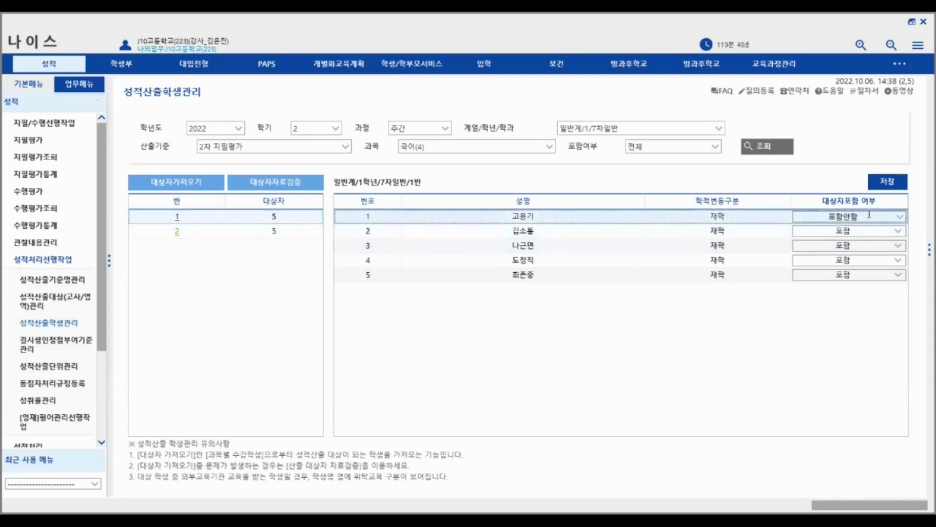
pyautogui.click(900, 218)
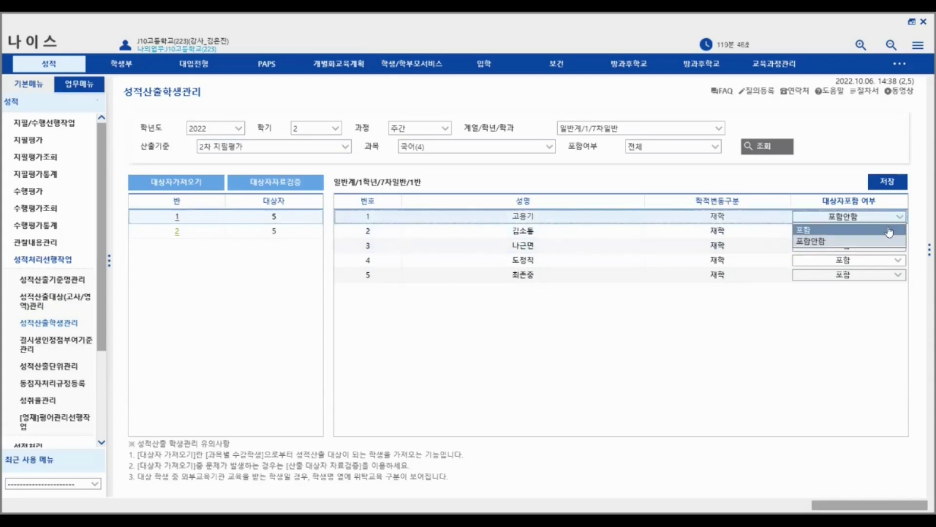
pyautogui.click(889, 232)
pyautogui.click(177, 233)
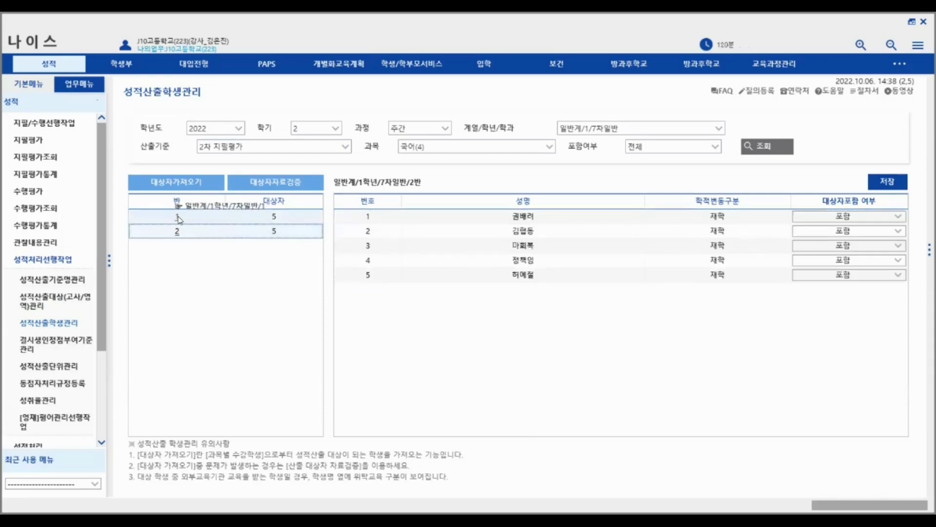
pyautogui.click(177, 219)
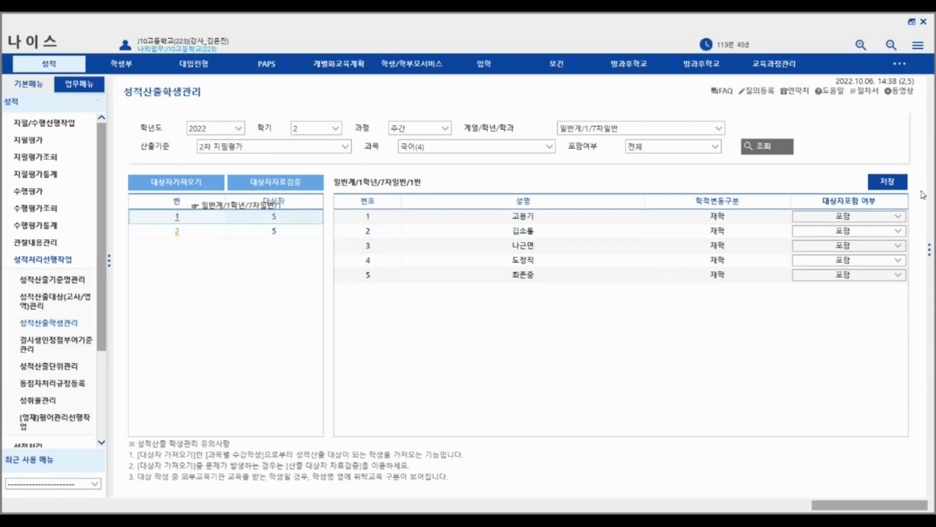
# - Toggle class 1's first student to 포함안함 and restore it to 포함
pyautogui.click(897, 218)
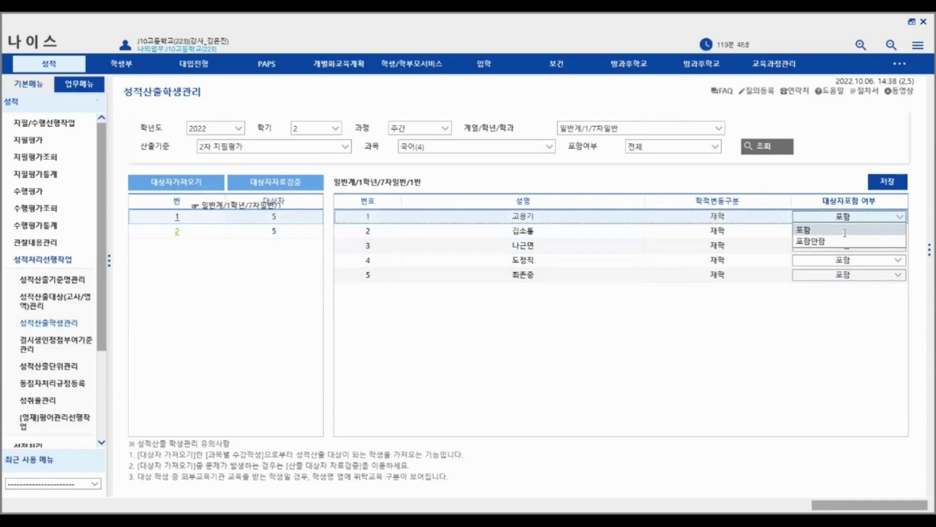
pyautogui.click(812, 363)
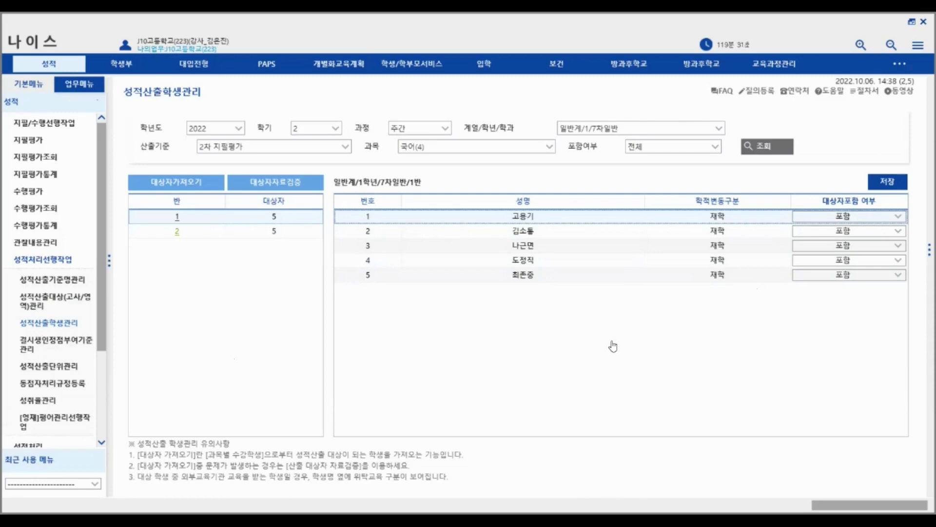
pyautogui.click(898, 216)
pyautogui.click(876, 240)
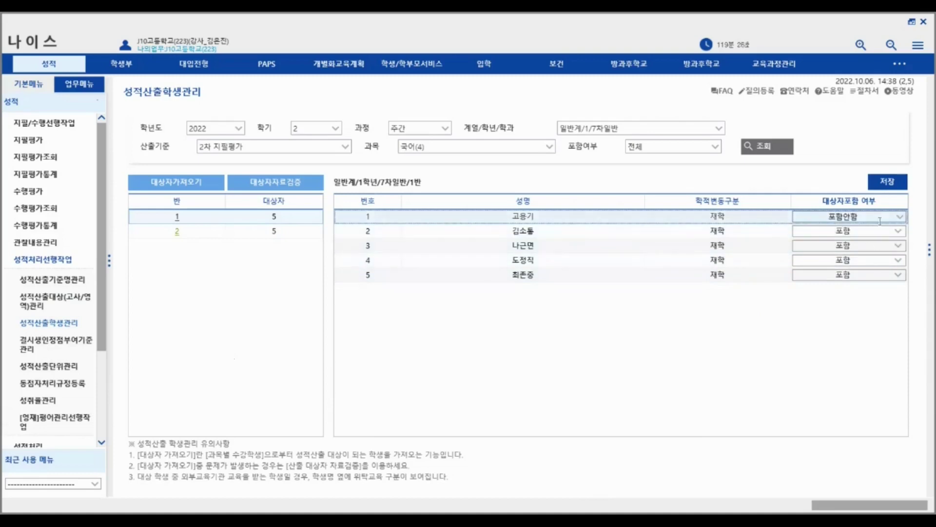
pyautogui.click(901, 218)
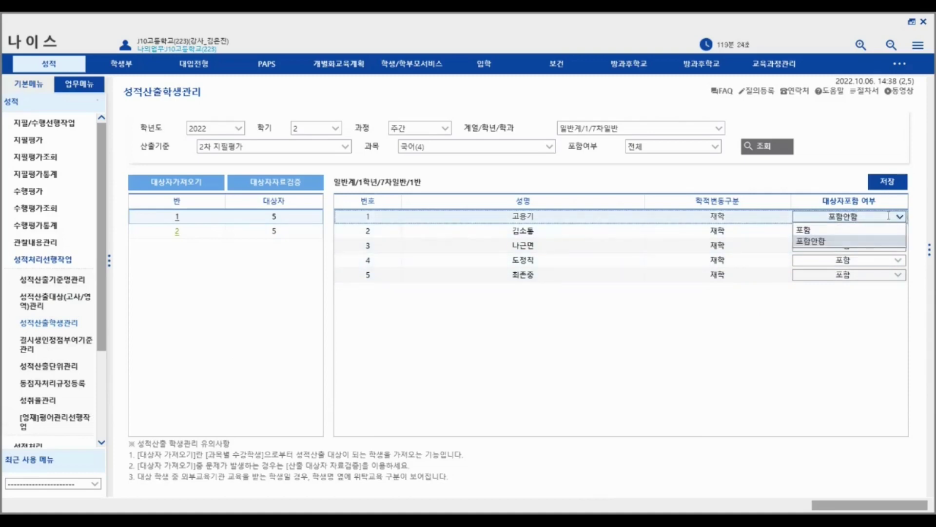
pyautogui.click(878, 231)
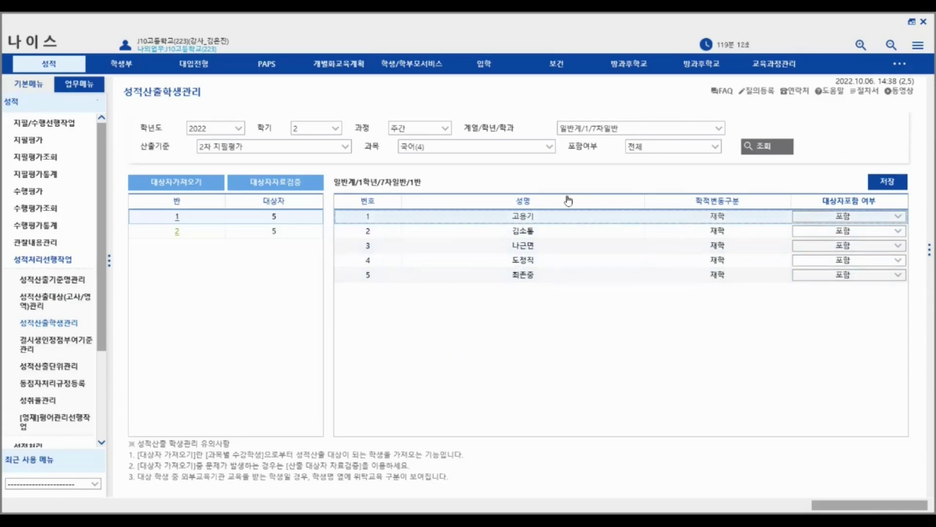
# - Show class 2 and toggle its first student to 포함안함, then back to 포함
pyautogui.click(177, 235)
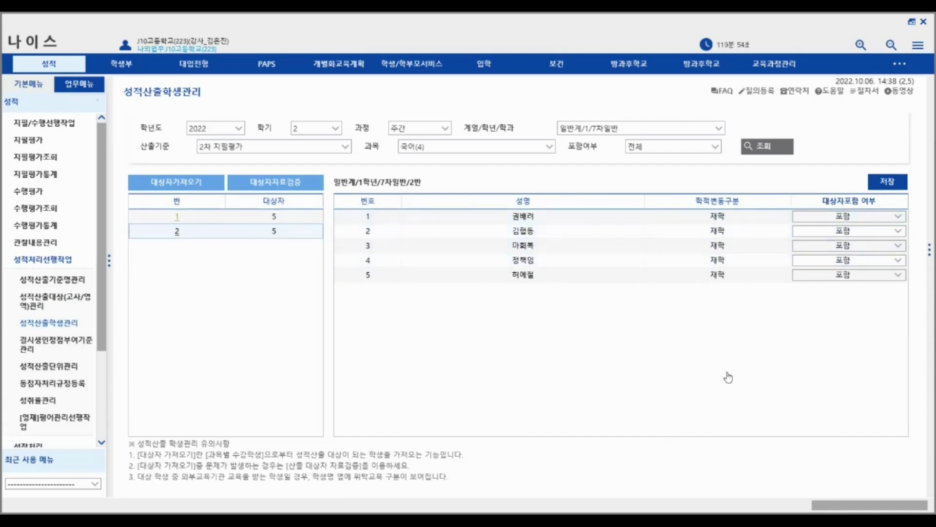
pyautogui.click(899, 219)
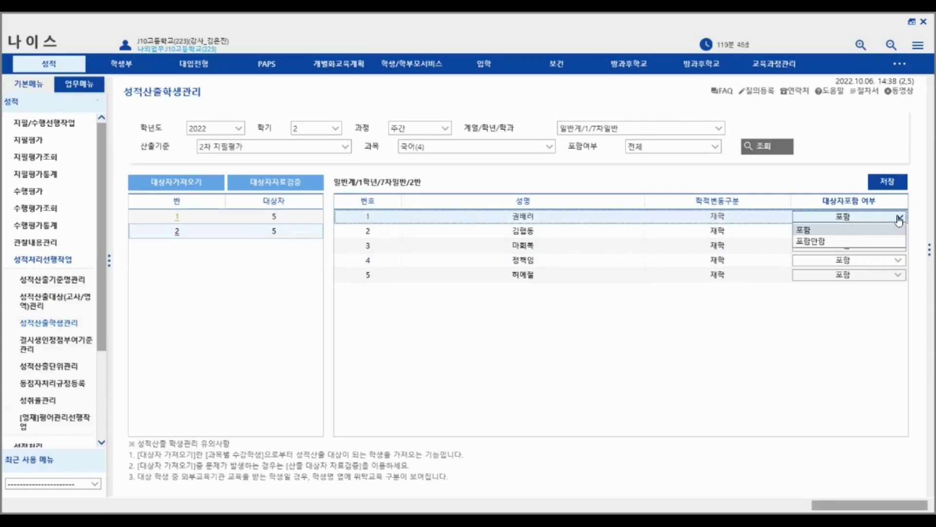
pyautogui.click(840, 247)
pyautogui.click(899, 217)
pyautogui.click(897, 231)
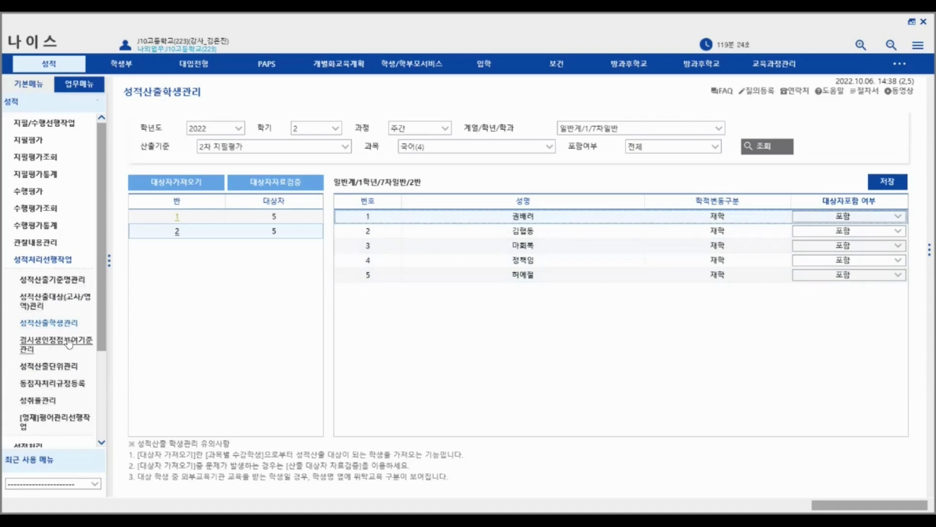
# - Go to 성적산출단위관리 in the 성적처리선행작업 menu
pyautogui.click(53, 369)
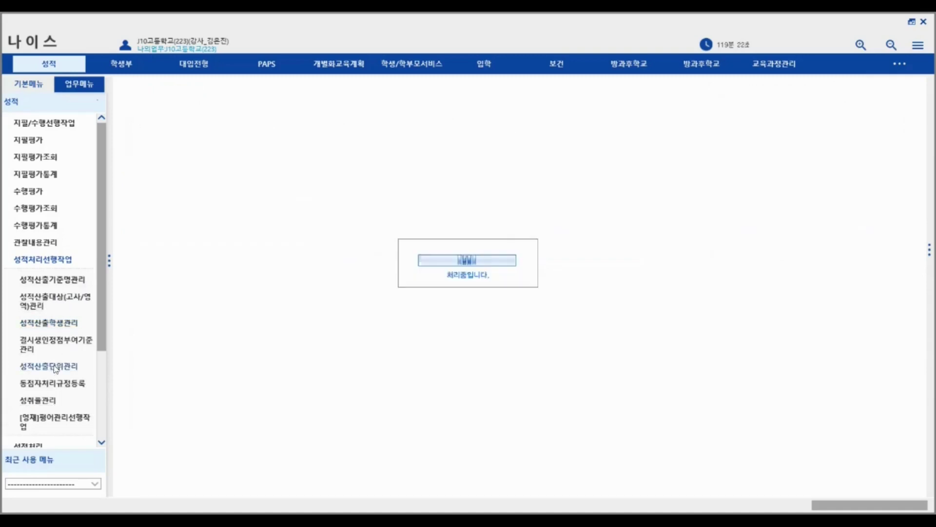
# - Look up 2차 지필평가 calculation units and open 국어(4)'s unit details
pyautogui.click(771, 128)
pyautogui.click(761, 152)
pyautogui.click(836, 128)
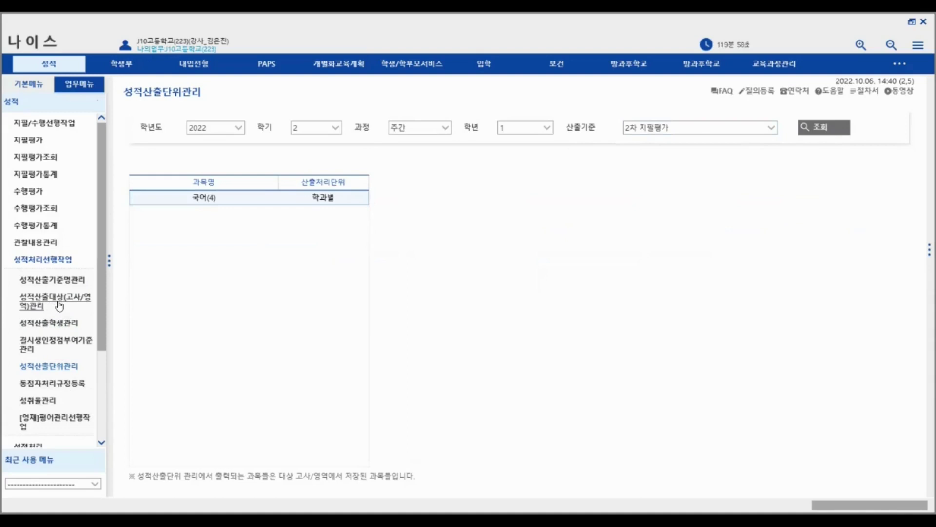
pyautogui.click(352, 200)
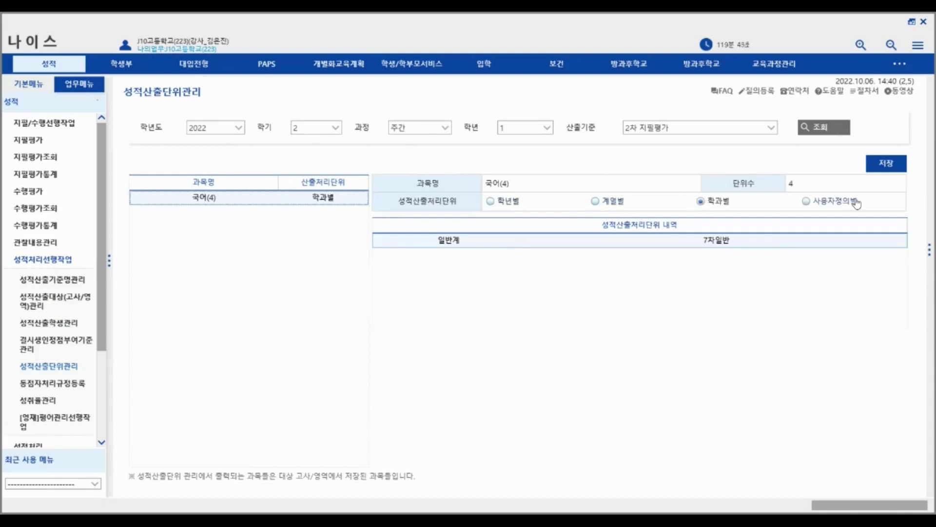
# - Try 사용자정의별 and 학년별, then save 국어(4)'s calculation unit as 학과별
pyautogui.click(809, 207)
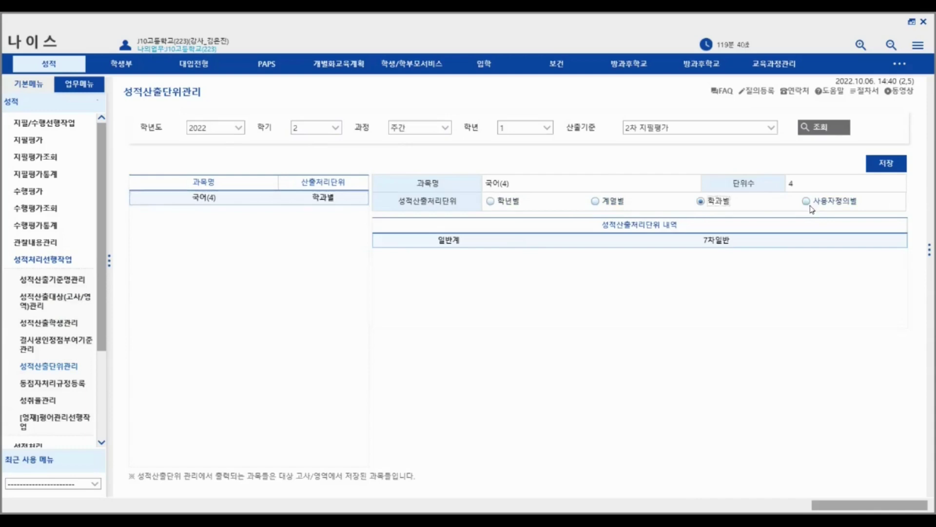
pyautogui.click(701, 202)
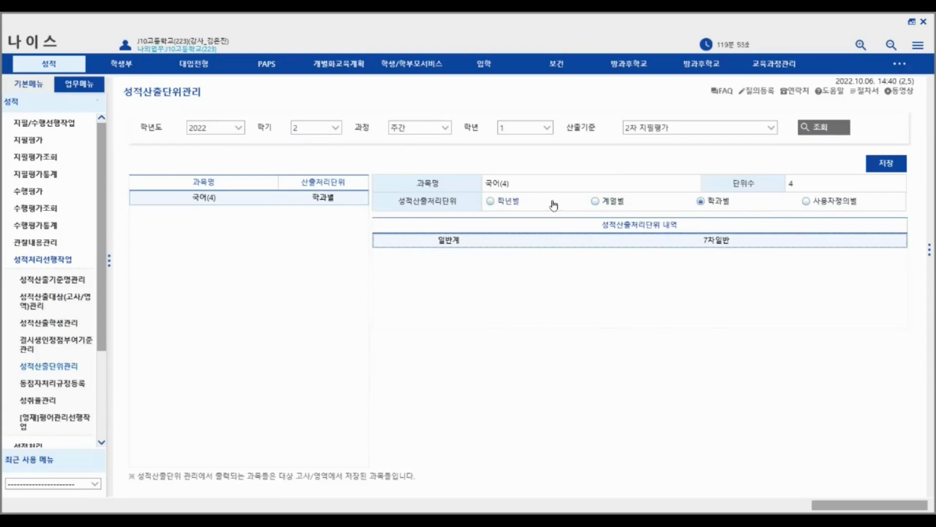
pyautogui.click(490, 201)
pyautogui.click(700, 201)
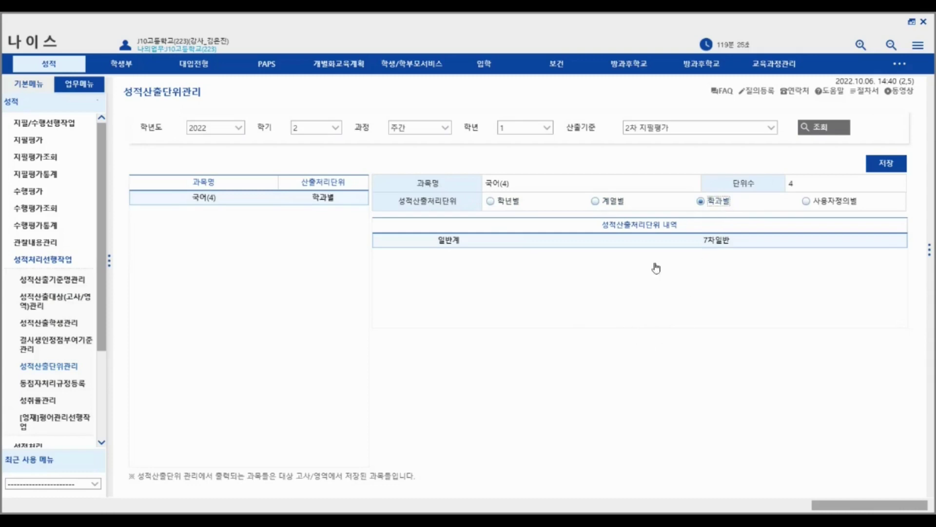
pyautogui.click(891, 166)
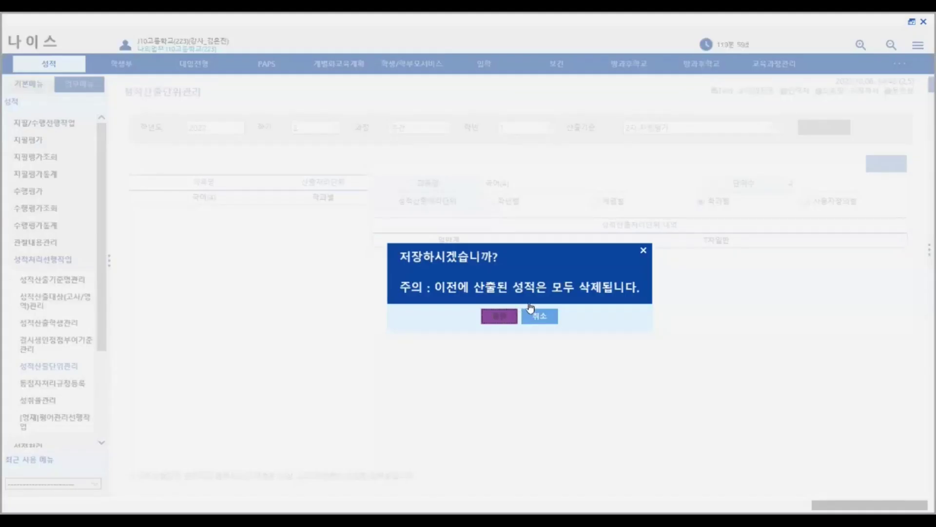
pyautogui.click(513, 320)
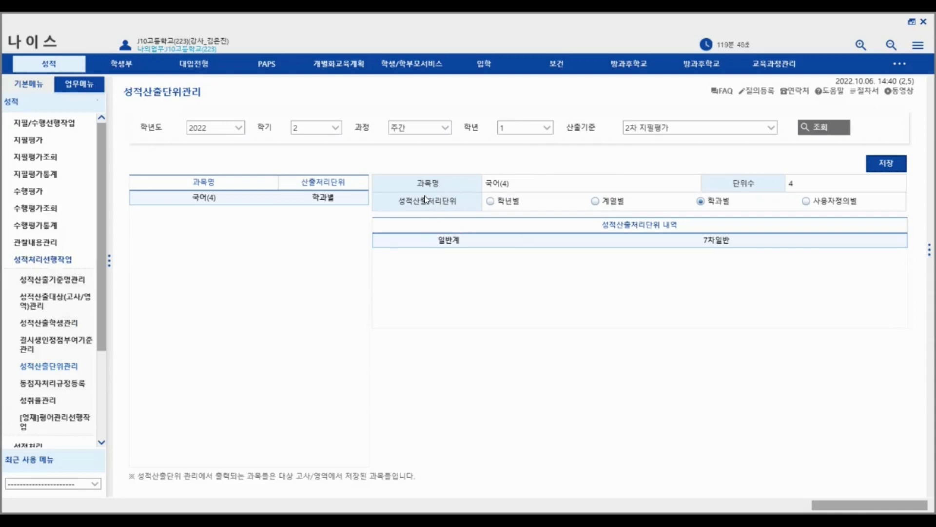
pyautogui.click(53, 259)
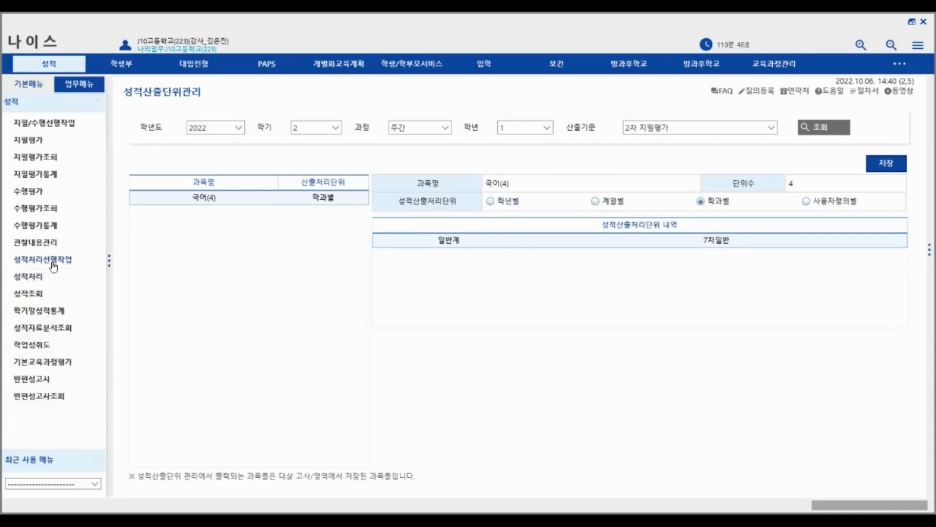
# - Open 과목별성적산출 and review the three students missing 지필/수행 scores
pyautogui.click(41, 278)
pyautogui.click(45, 313)
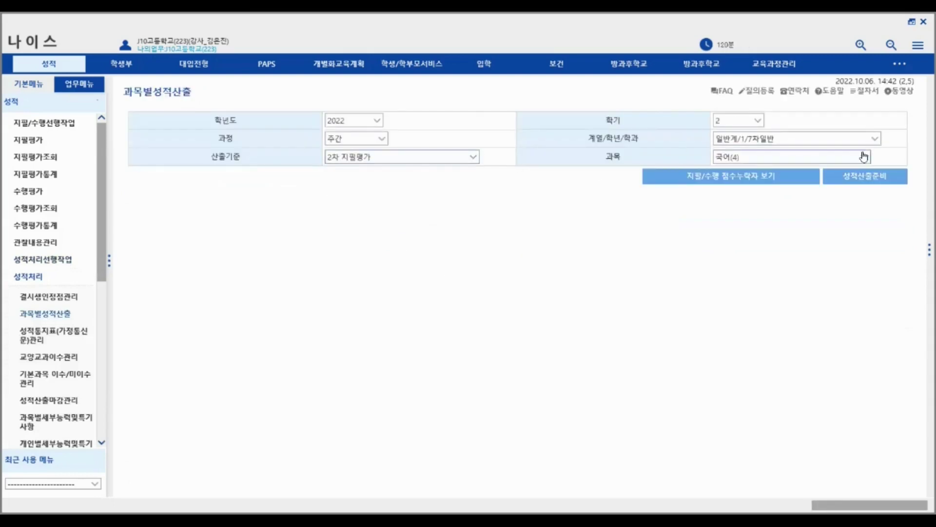
pyautogui.click(732, 177)
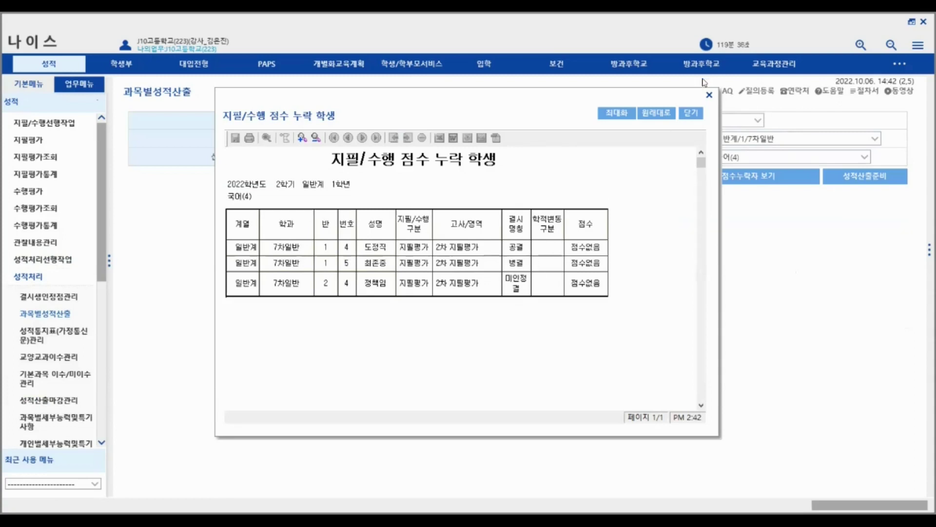
pyautogui.click(696, 117)
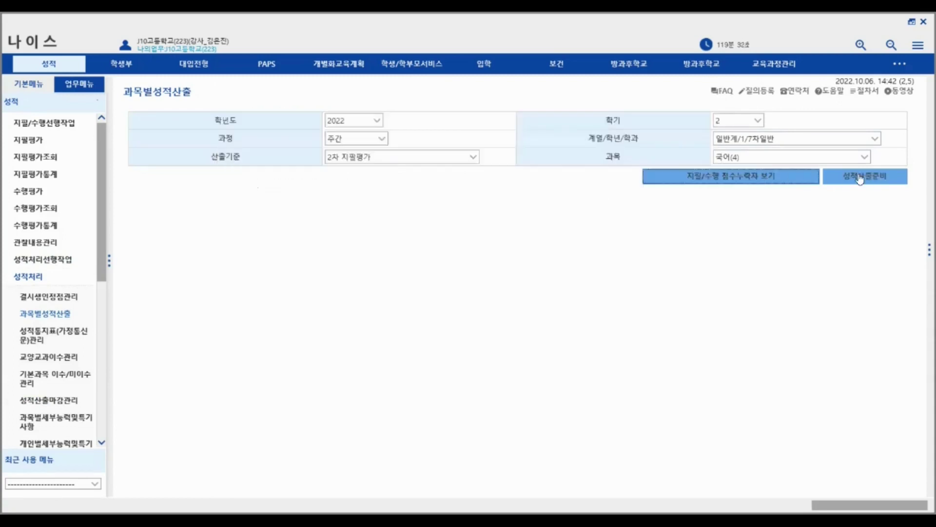
# - Calculate 국어(4)'s 2차 지필평가 grades for 10 students despite missing scores, then confirm 마감
pyautogui.click(878, 177)
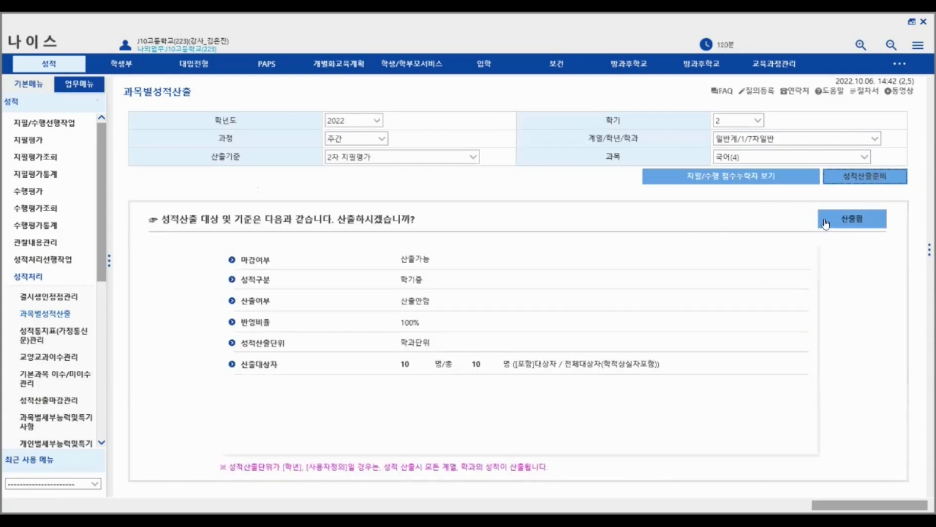
pyautogui.click(858, 220)
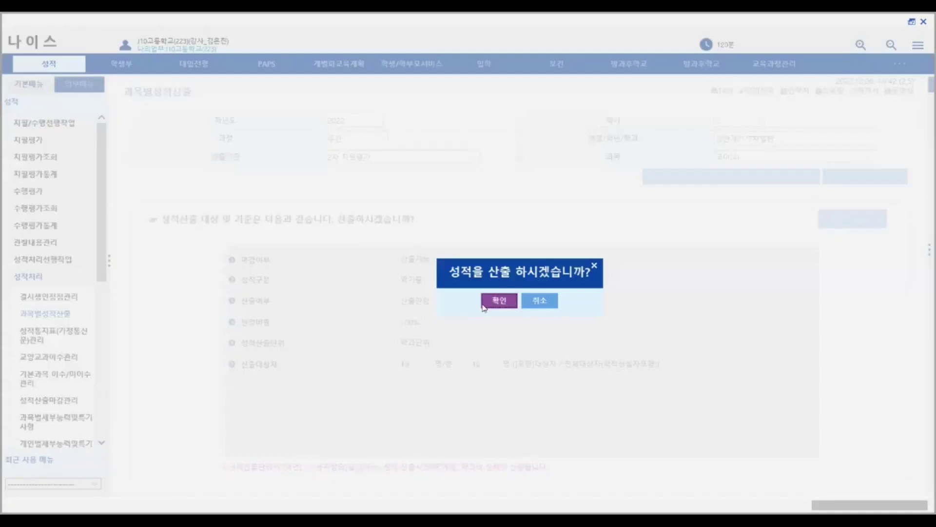
pyautogui.click(540, 300)
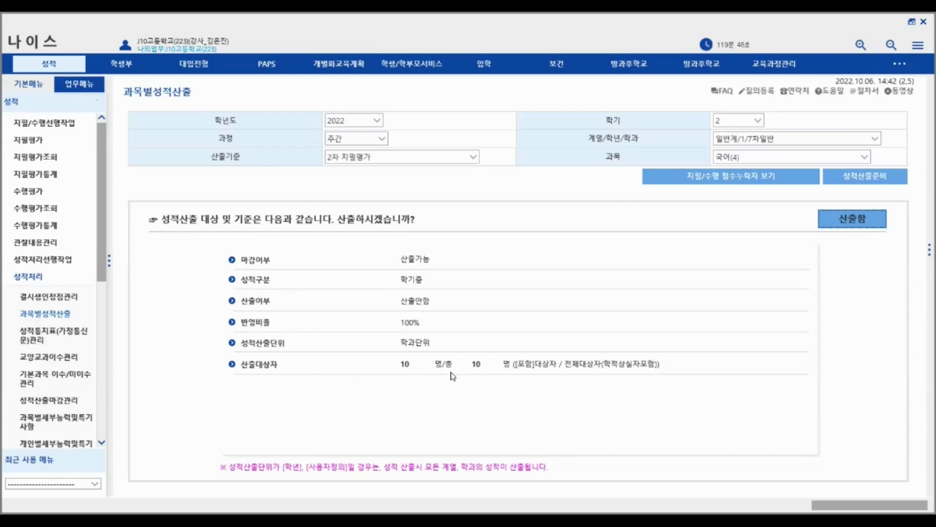
pyautogui.click(819, 221)
pyautogui.click(497, 301)
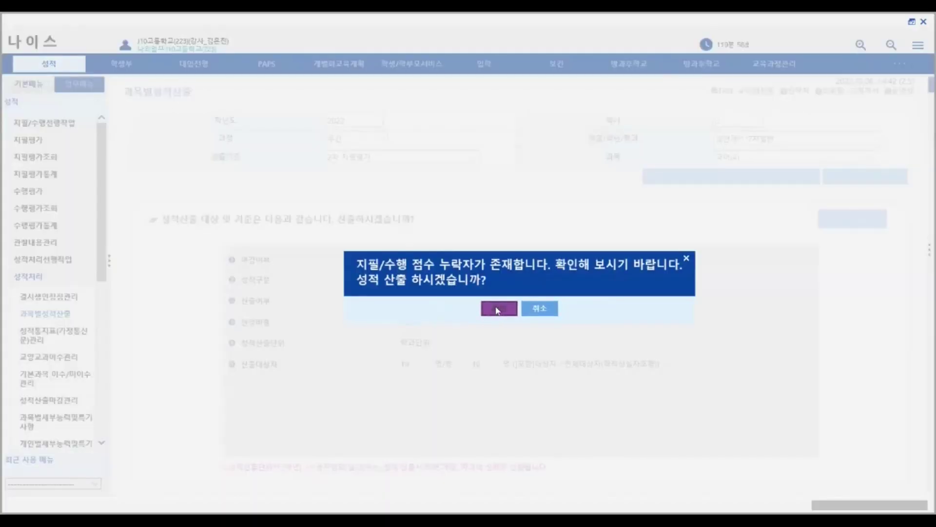
pyautogui.click(498, 310)
pyautogui.click(516, 310)
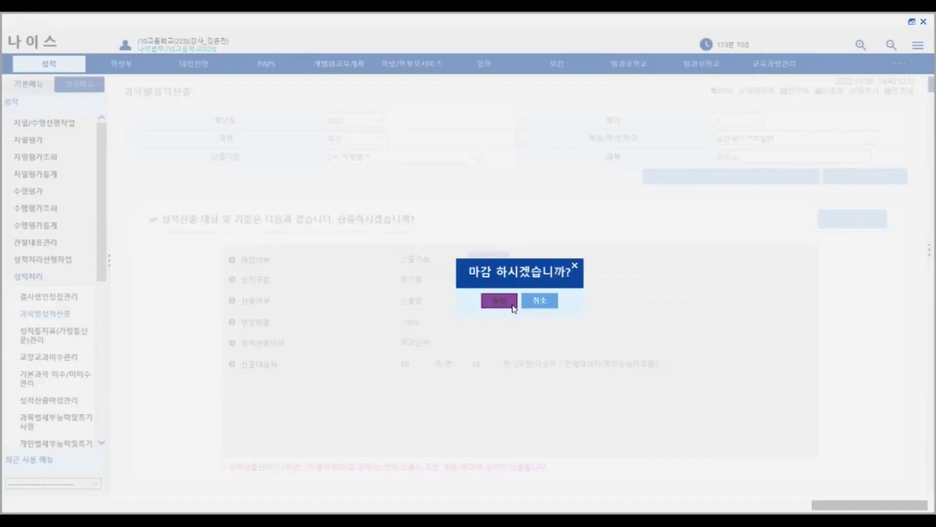
pyautogui.click(499, 301)
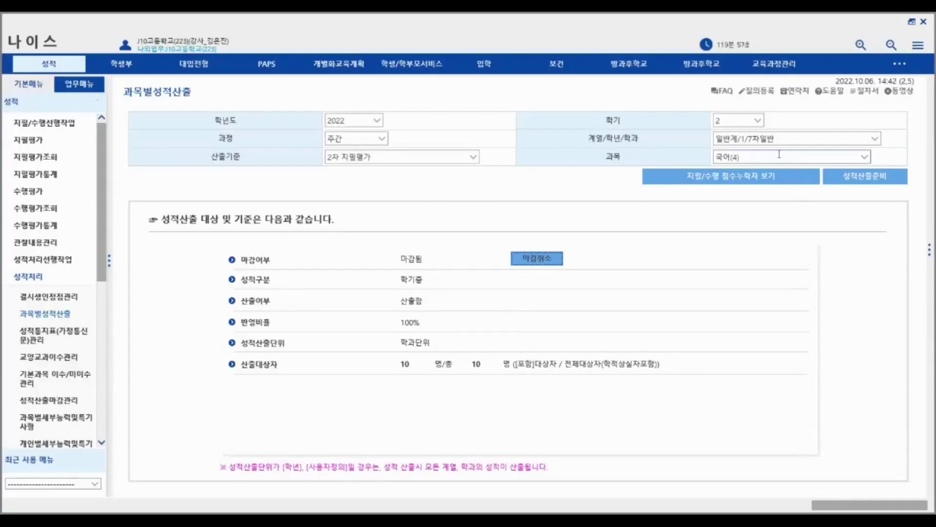
# - List class 1's 2차 지필평가 report cards and view student 2's 국어 score of 90
pyautogui.click(74, 335)
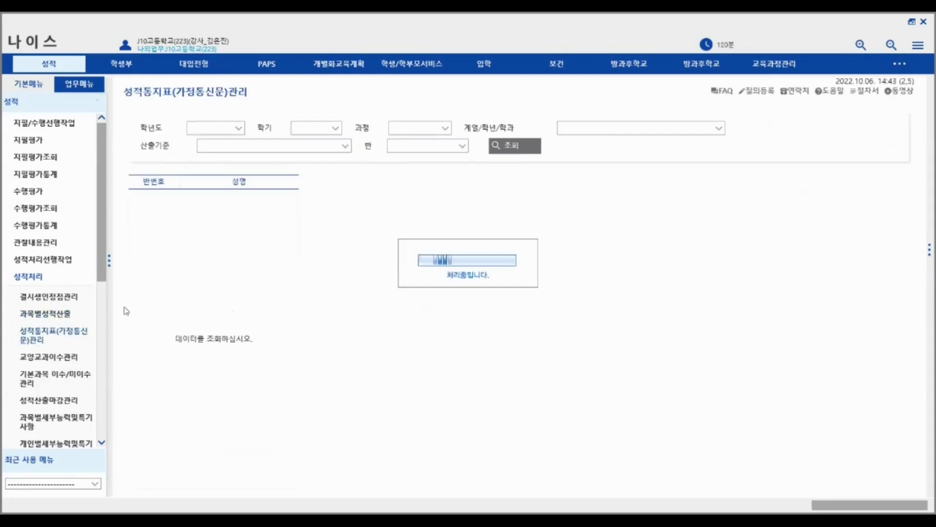
pyautogui.click(344, 147)
pyautogui.click(337, 167)
pyautogui.click(511, 155)
pyautogui.click(244, 197)
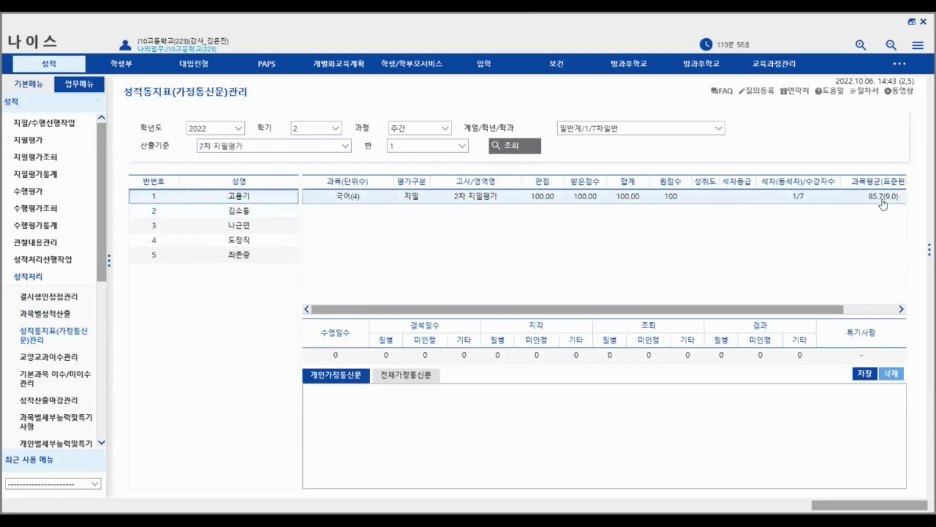
pyautogui.click(250, 210)
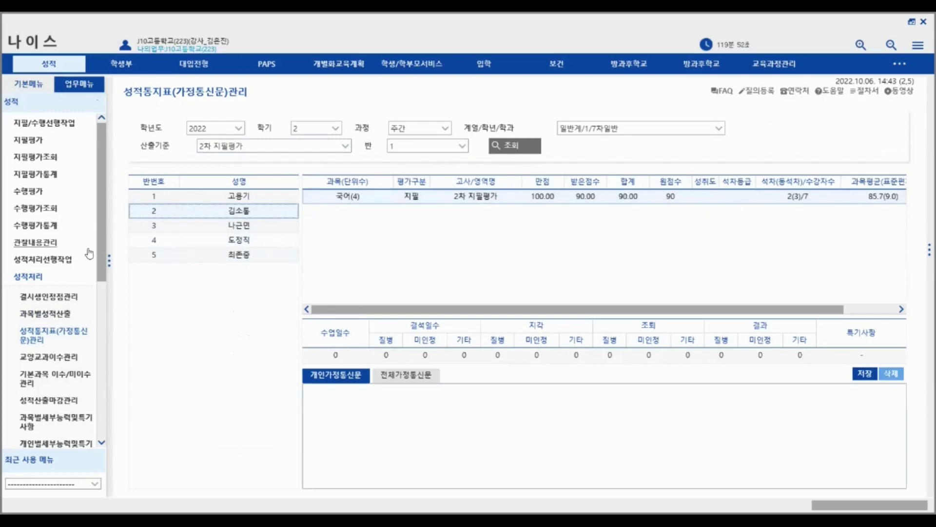
pyautogui.moveTo(100, 250); pyautogui.dragTo(109, 271)
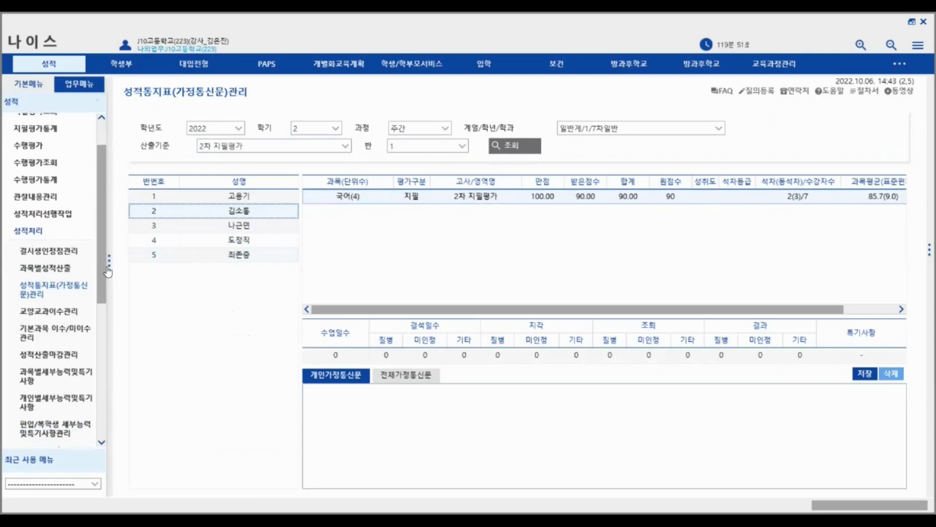
pyautogui.scroll(-3, 65, 306)
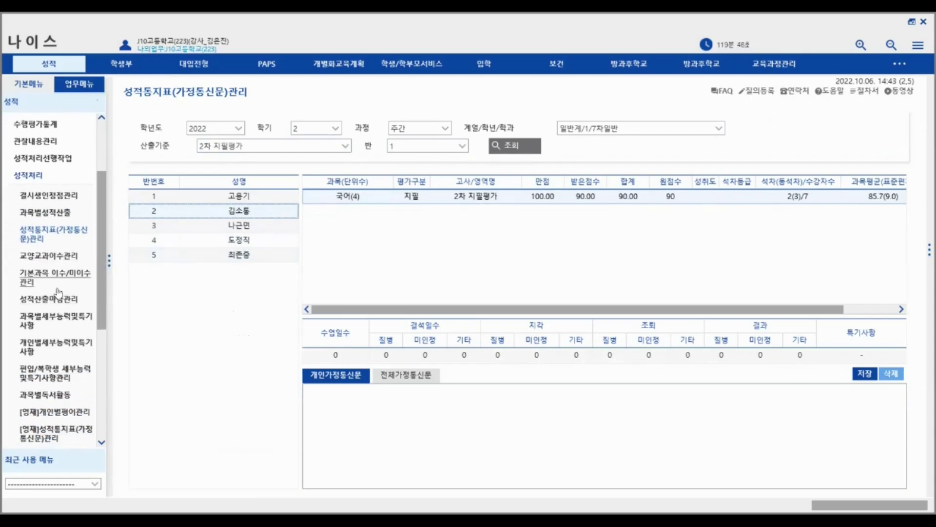
# - Save the 국어(4) 2차 지필평가 closure so it reads 마감됨, then bring up 학생/학부모서비스 반영
pyautogui.click(57, 300)
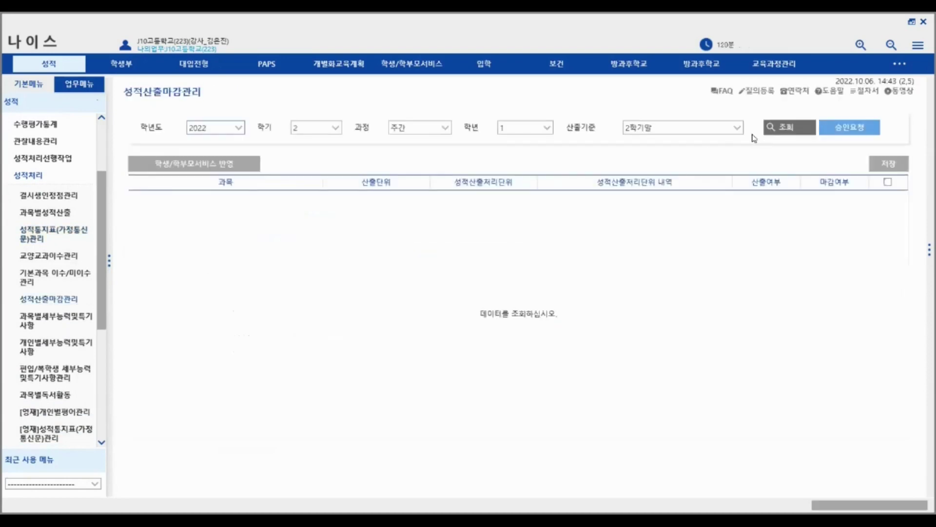
pyautogui.click(736, 129)
pyautogui.click(649, 155)
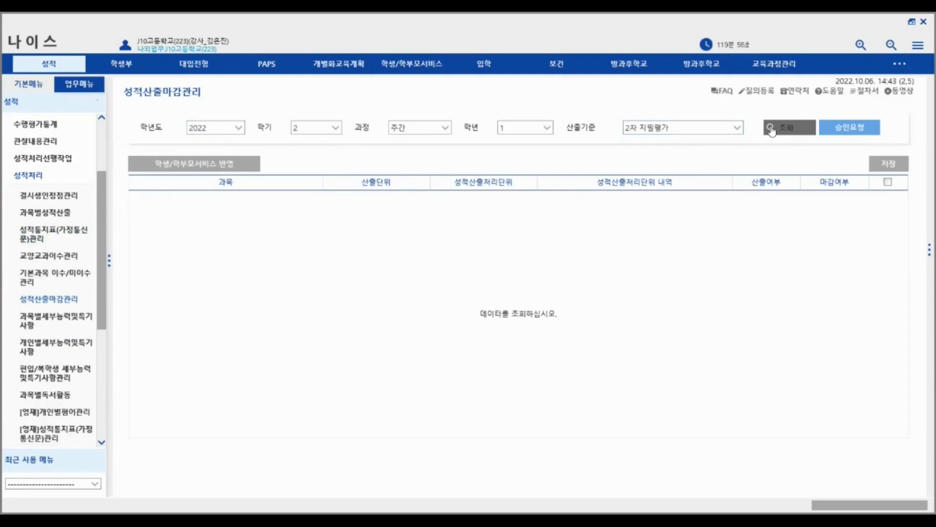
pyautogui.click(770, 129)
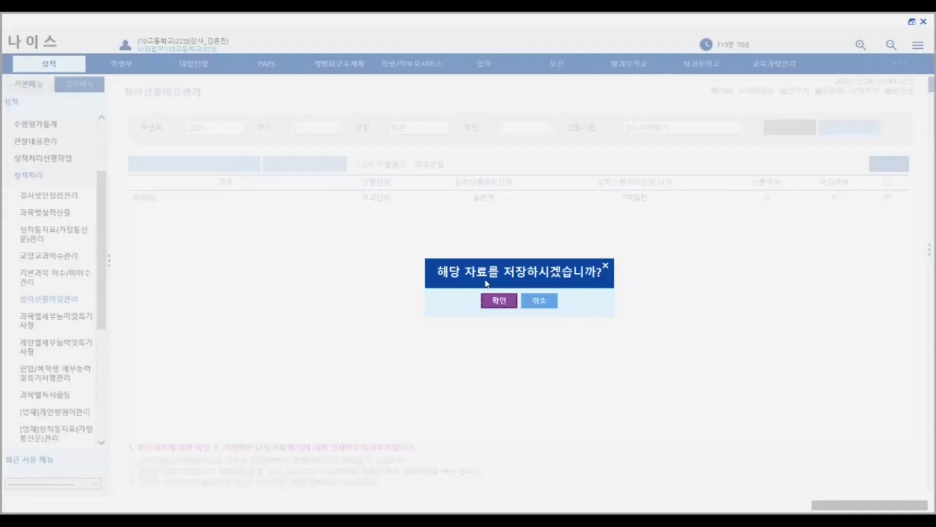
pyautogui.click(503, 305)
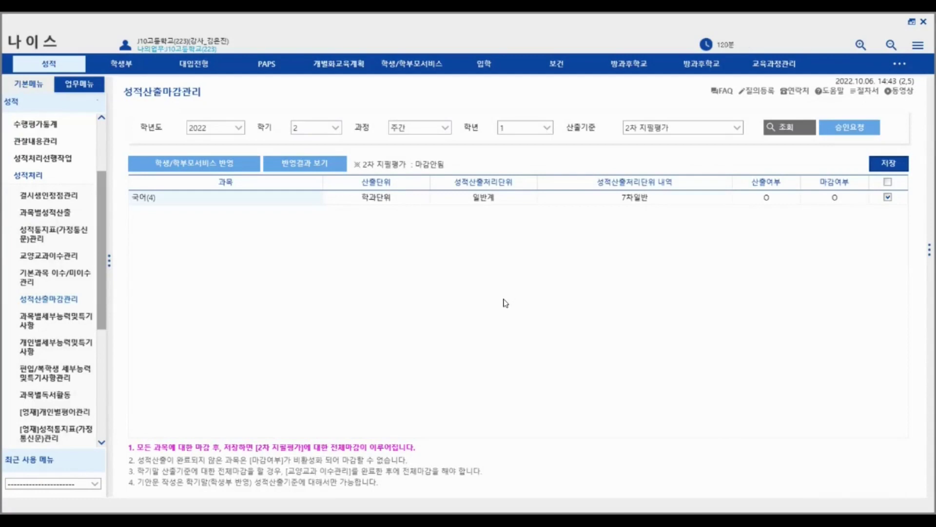
pyautogui.click(550, 282)
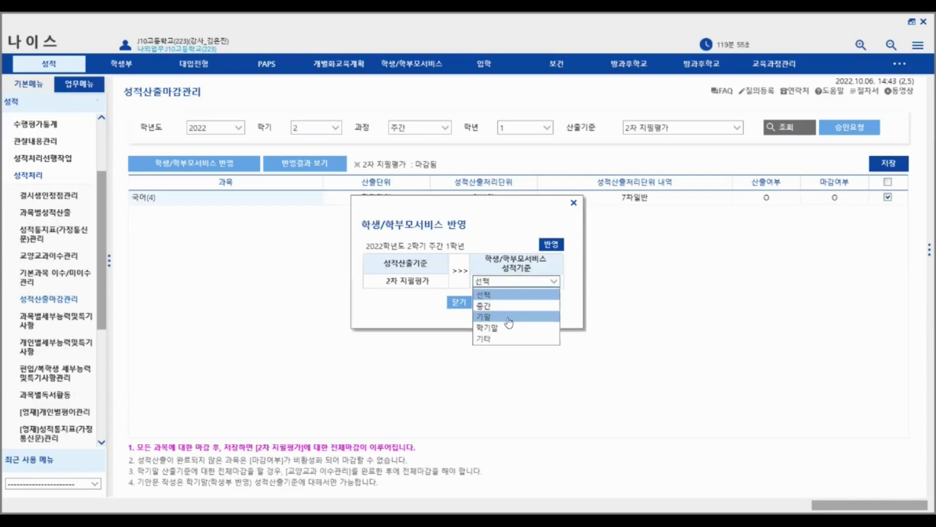
# - Reflect the 2차 지필평가 scores to the student/parent service as 기말 and close the dialog
pyautogui.click(491, 317)
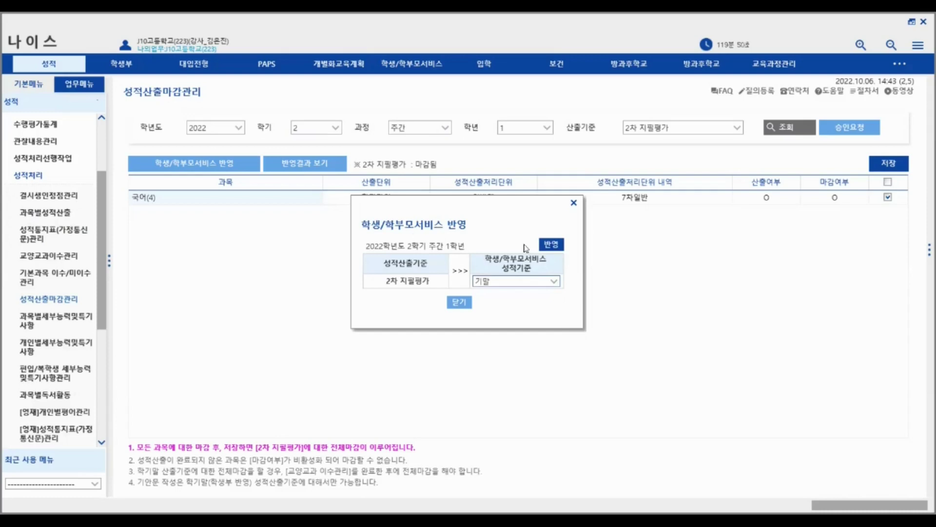
pyautogui.click(551, 250)
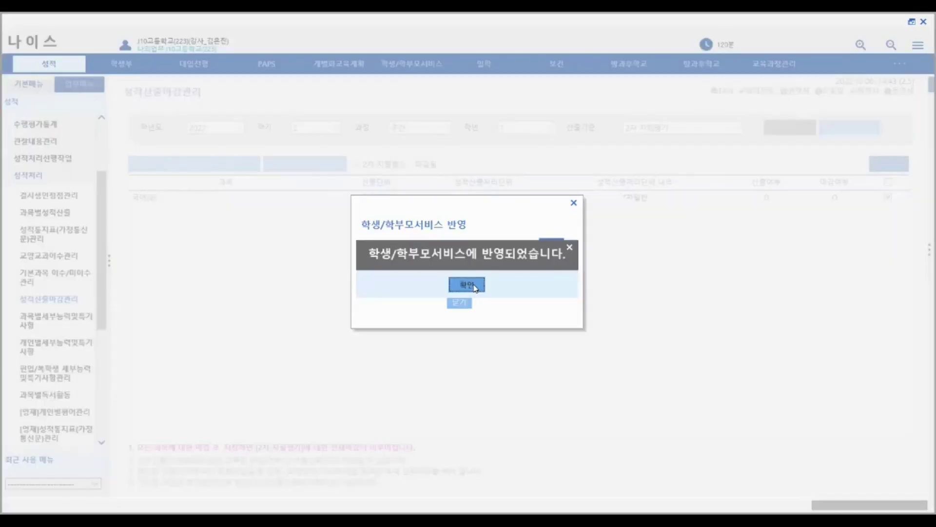
pyautogui.click(469, 285)
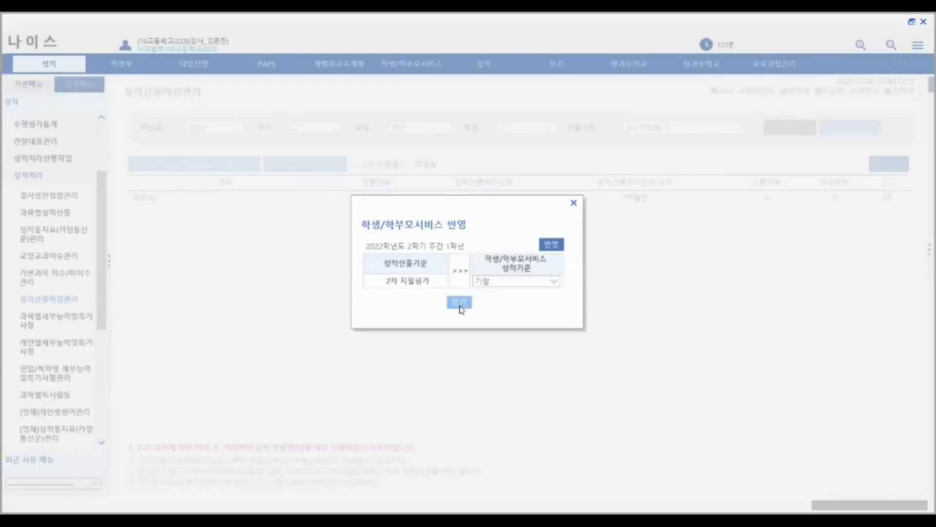
pyautogui.click(462, 303)
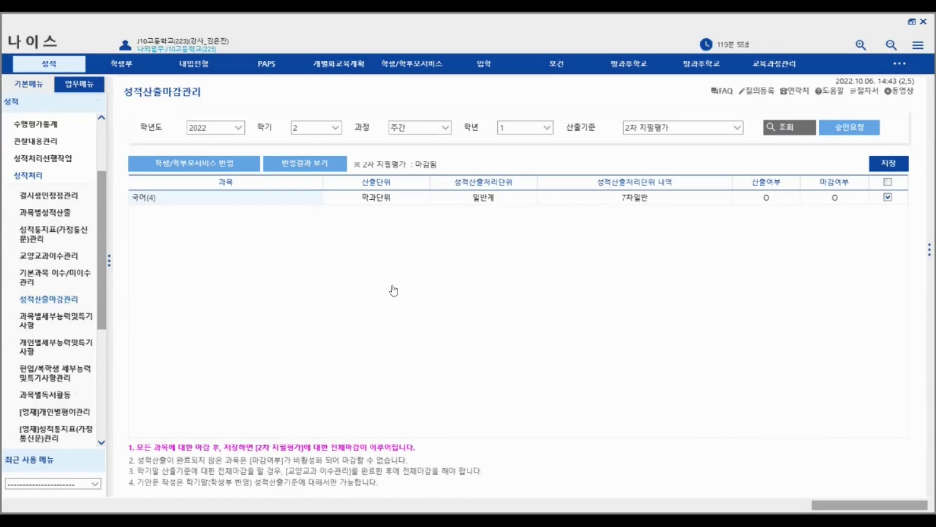
# - Recheck the 기말 reflection setting, then browse the score-processing preparation pages
pyautogui.click(185, 170)
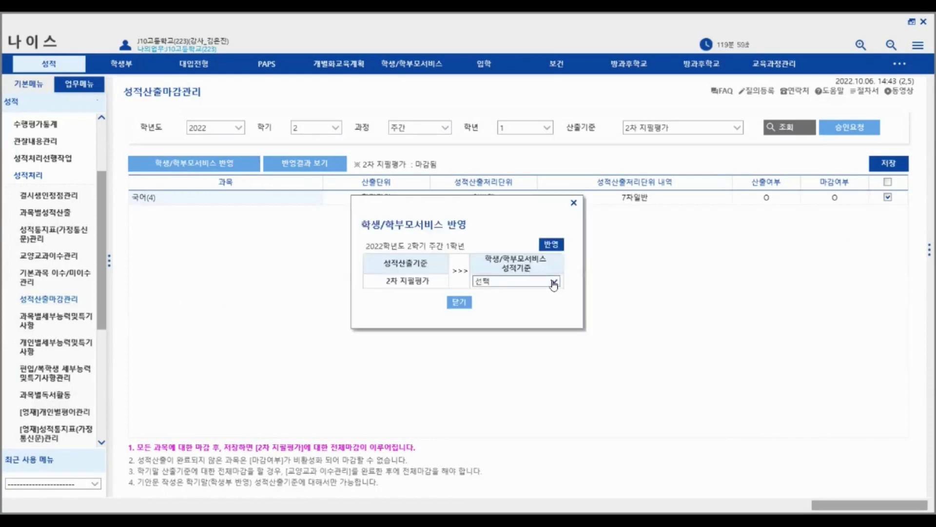
pyautogui.click(554, 285)
pyautogui.click(527, 322)
pyautogui.click(461, 303)
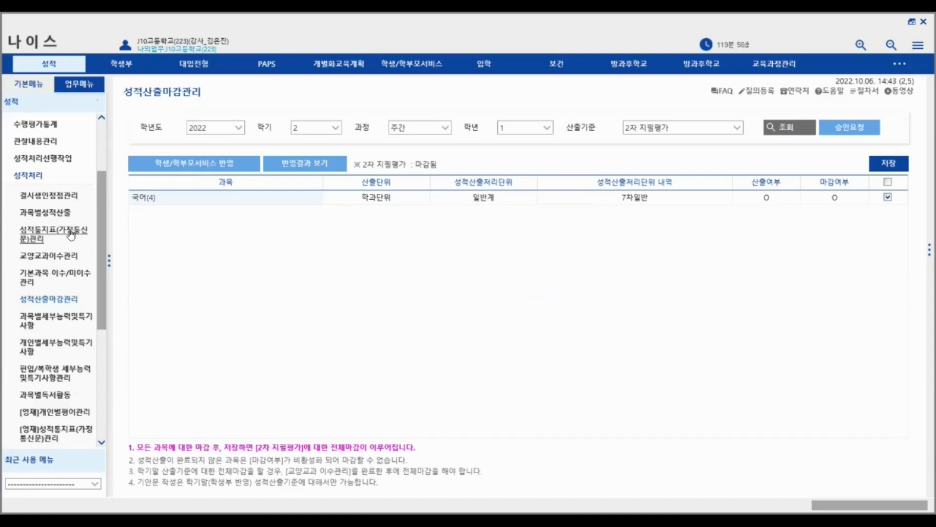
pyautogui.click(58, 160)
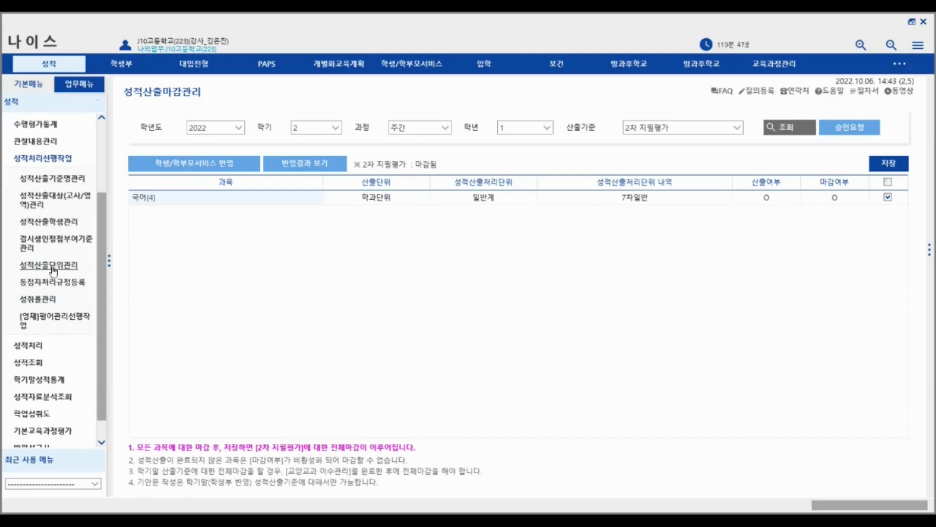
pyautogui.click(34, 346)
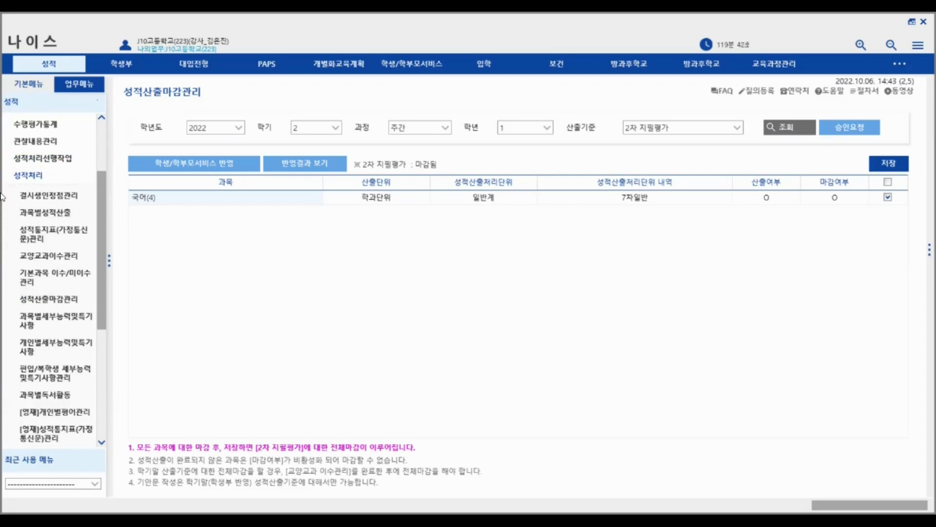
# - Load the 국어 2차 지필평가 성적일람표 for class 1 and enlarge it to read the scores
pyautogui.click(43, 177)
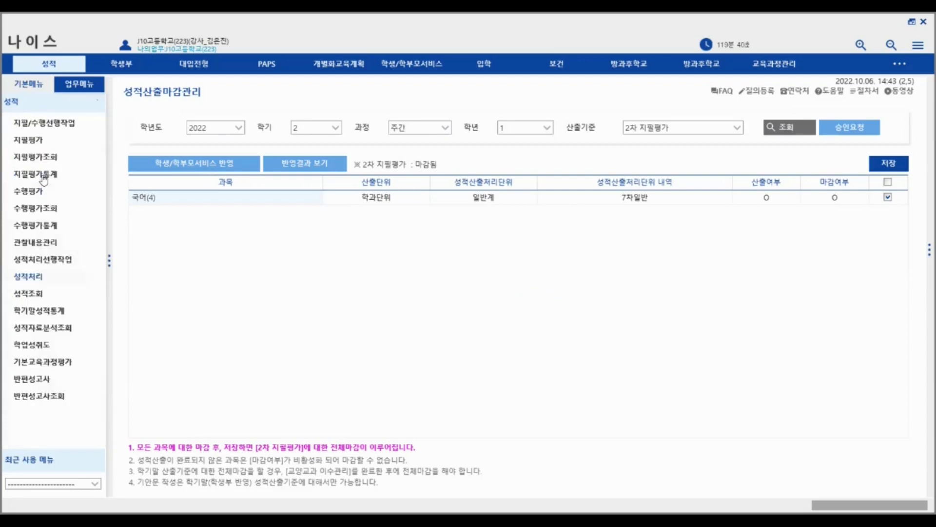
pyautogui.click(45, 293)
pyautogui.click(48, 315)
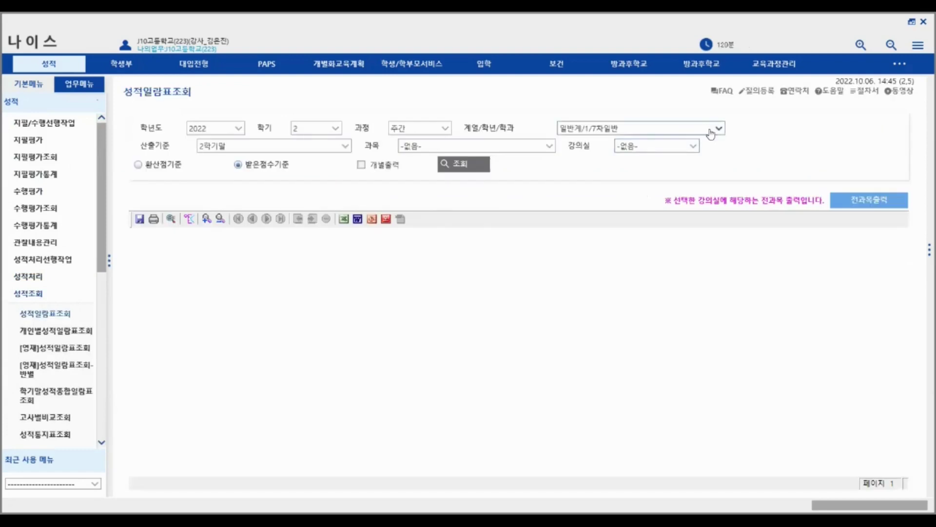
pyautogui.click(480, 168)
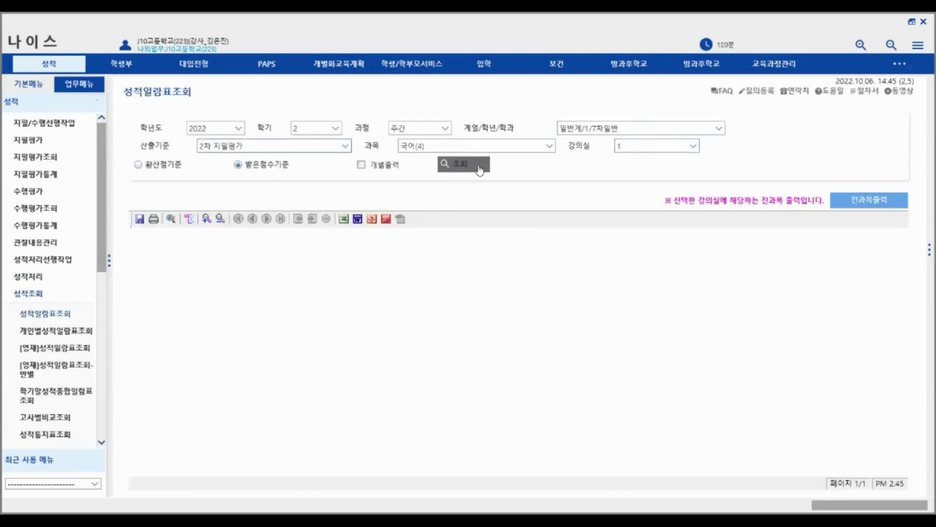
pyautogui.click(207, 219)
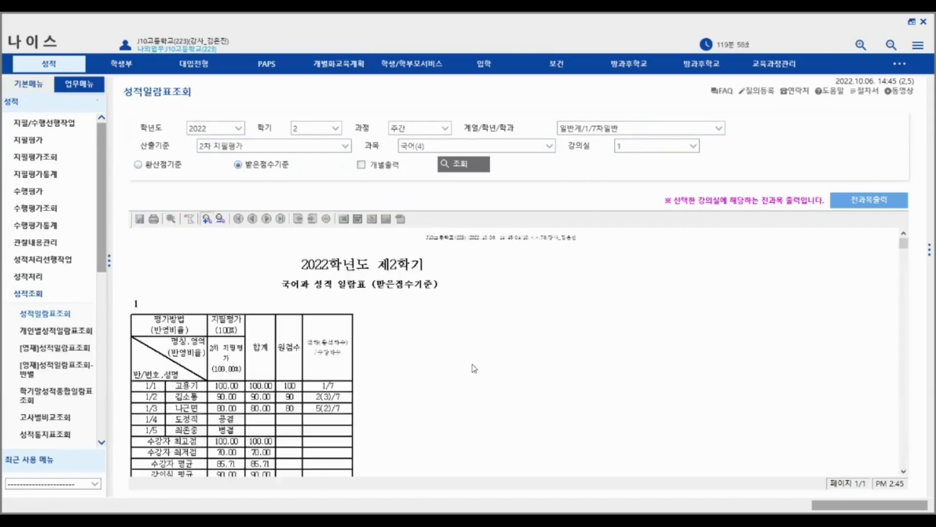
pyautogui.scroll(-1, 238, 435)
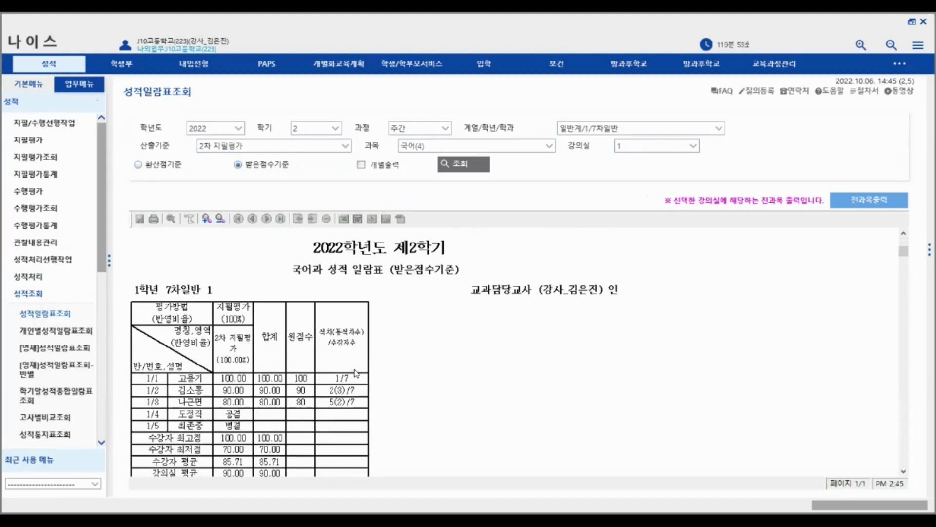
pyautogui.click(207, 219)
pyautogui.scroll(-2, 512, 379)
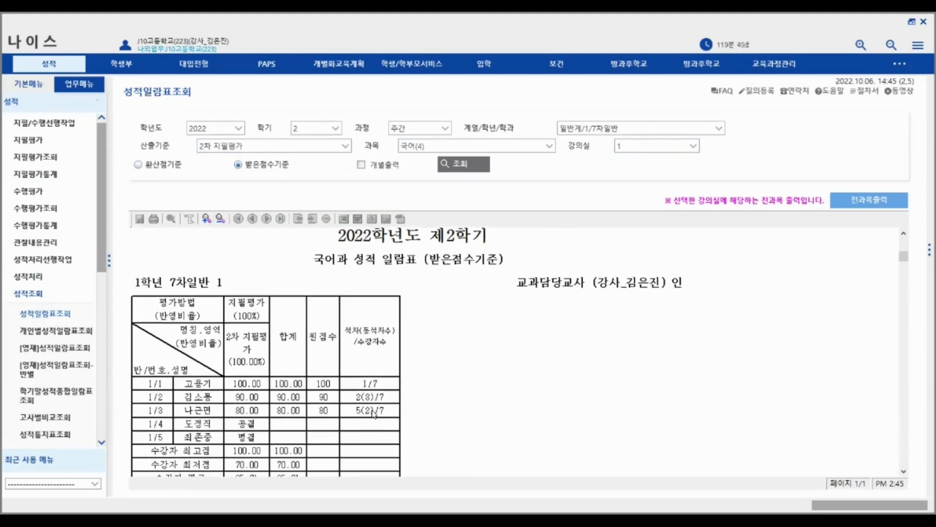
# - Browse the assessment preparation pages in the side menu
pyautogui.click(28, 293)
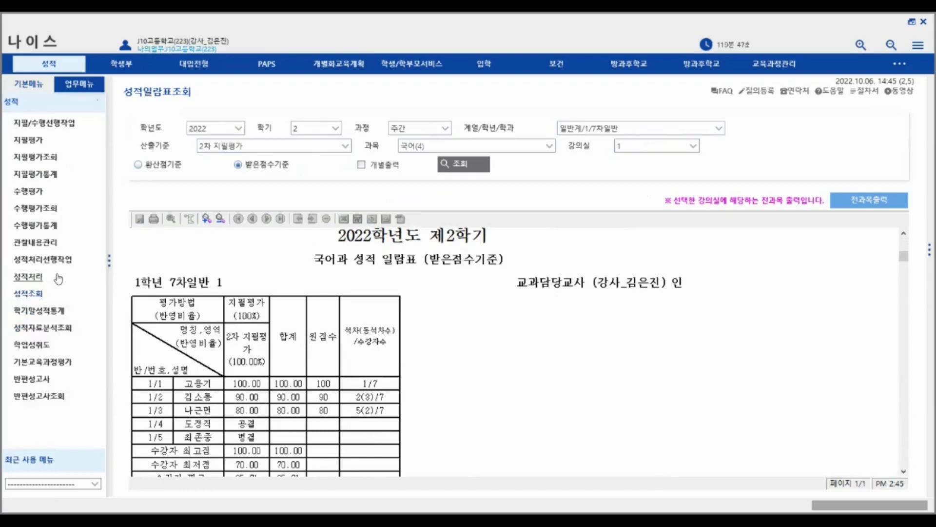
pyautogui.click(62, 122)
pyautogui.click(64, 125)
pyautogui.click(64, 128)
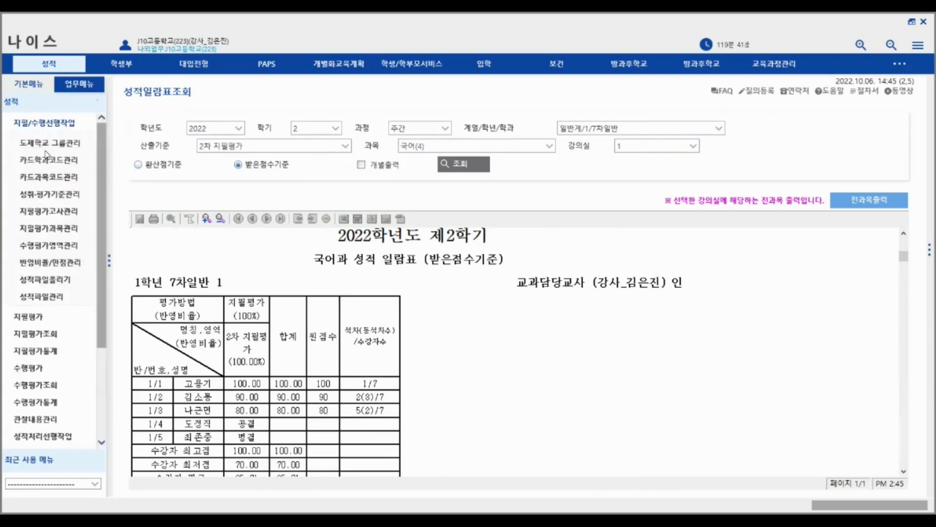
pyautogui.click(54, 131)
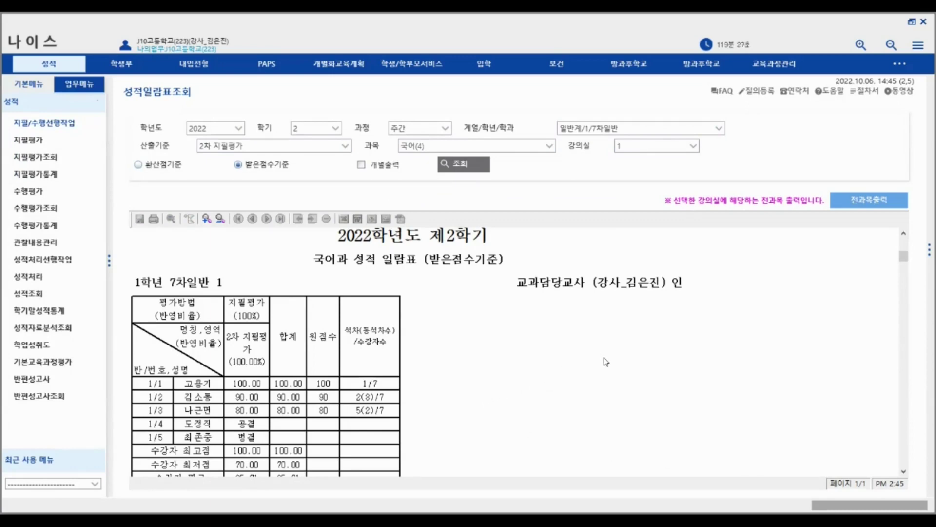
pyautogui.scroll(1, 626, 362)
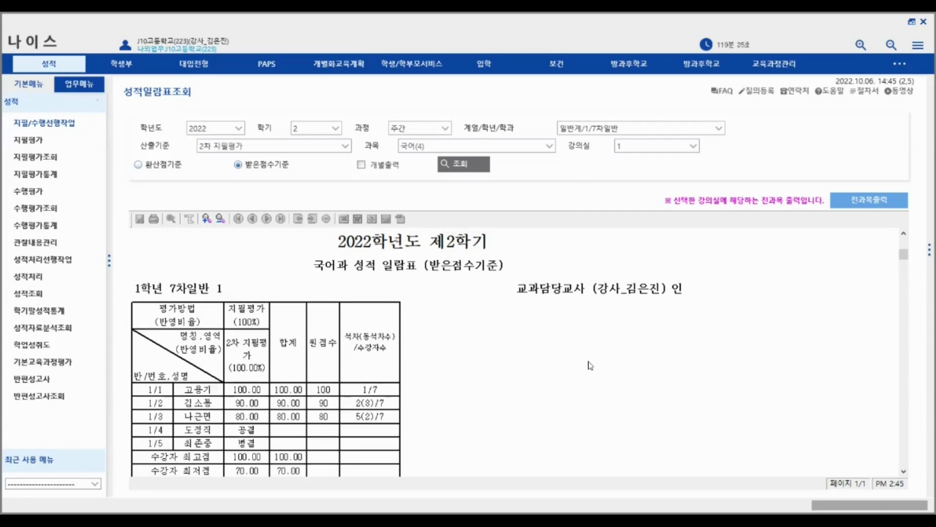